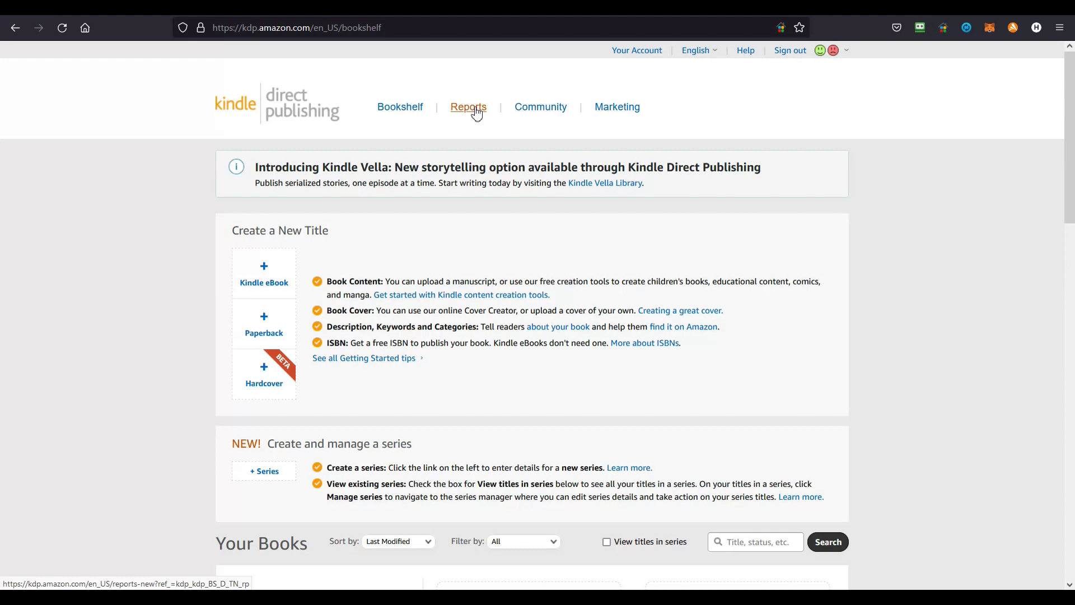
- Start a new paperback title from the Bookshelf and look through its details form from language and title to adult content
left_click(414, 112)
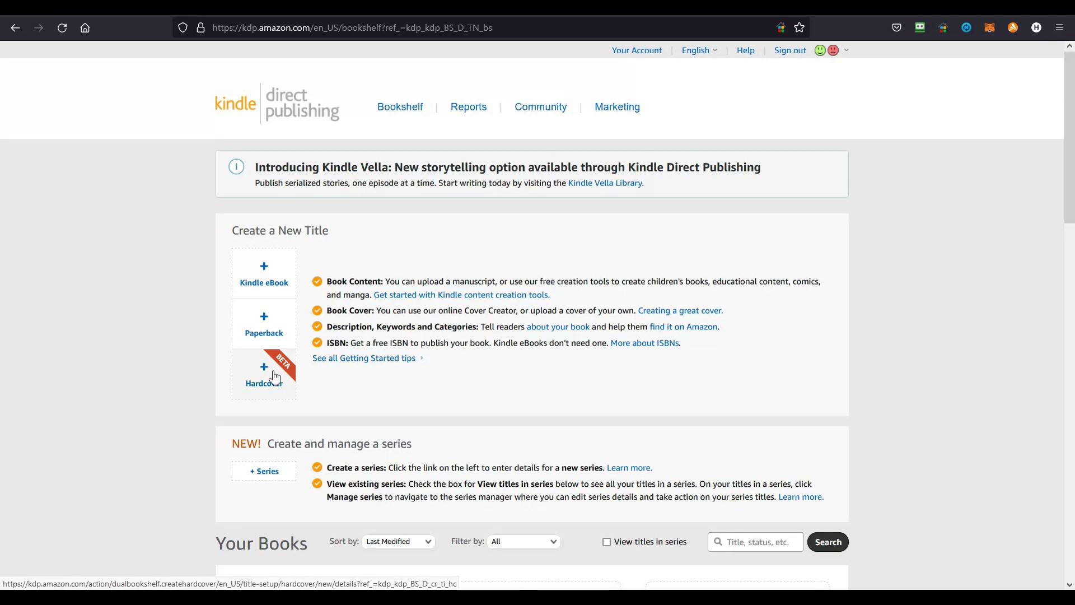
left_click(263, 326)
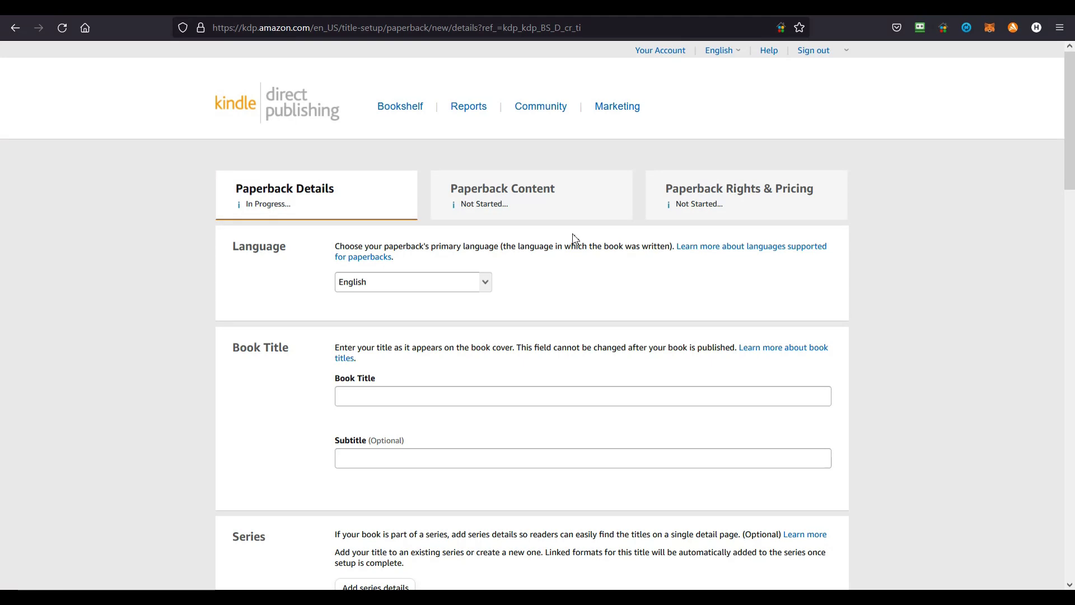
scroll(330, 335, "down", 2)
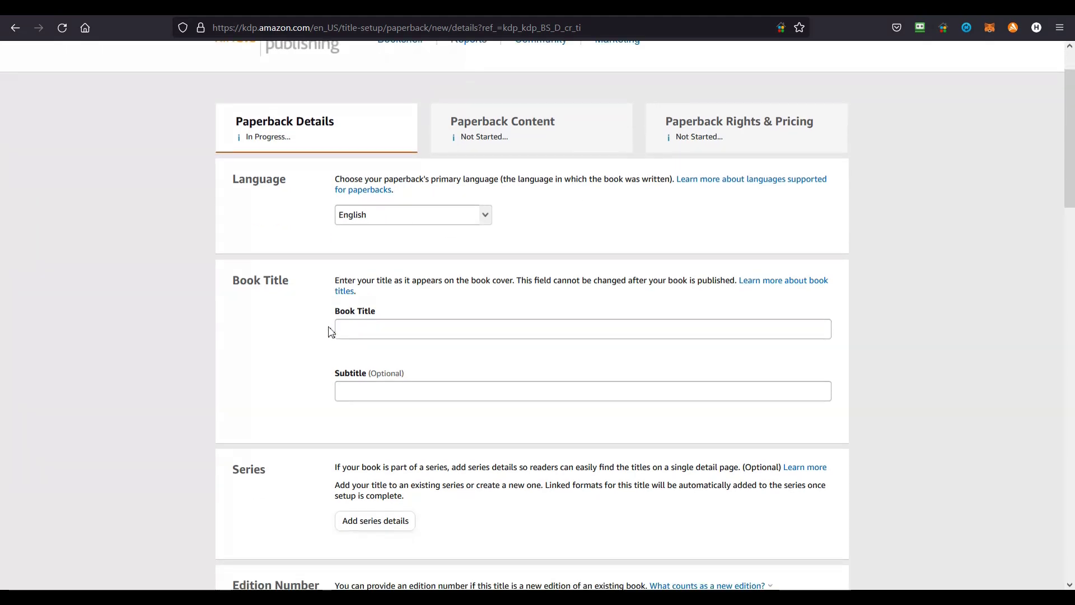
scroll(311, 321, "down", 2)
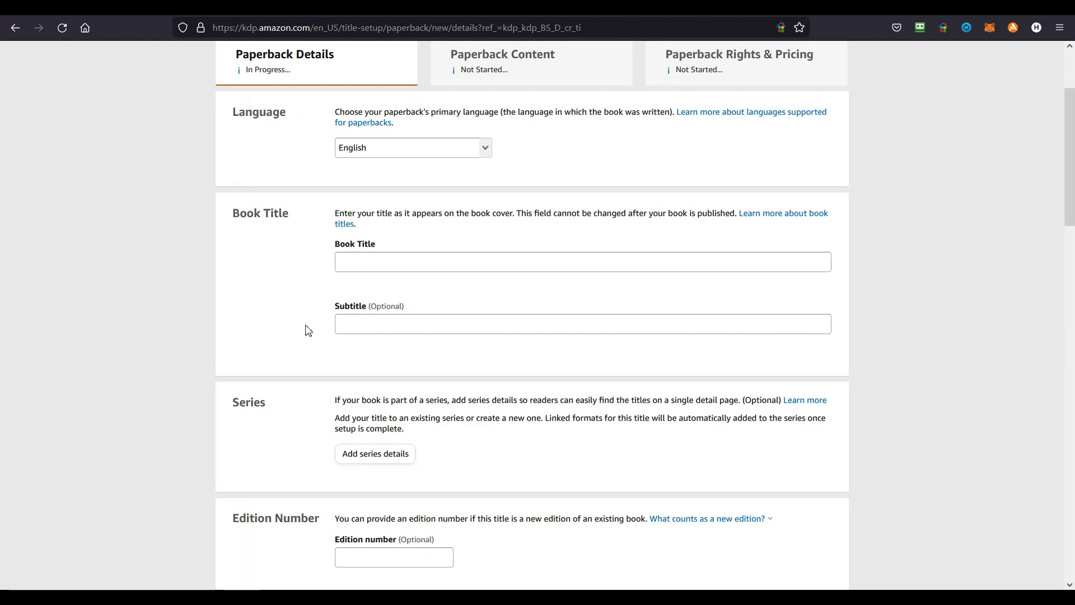
scroll(307, 330, "down", 5)
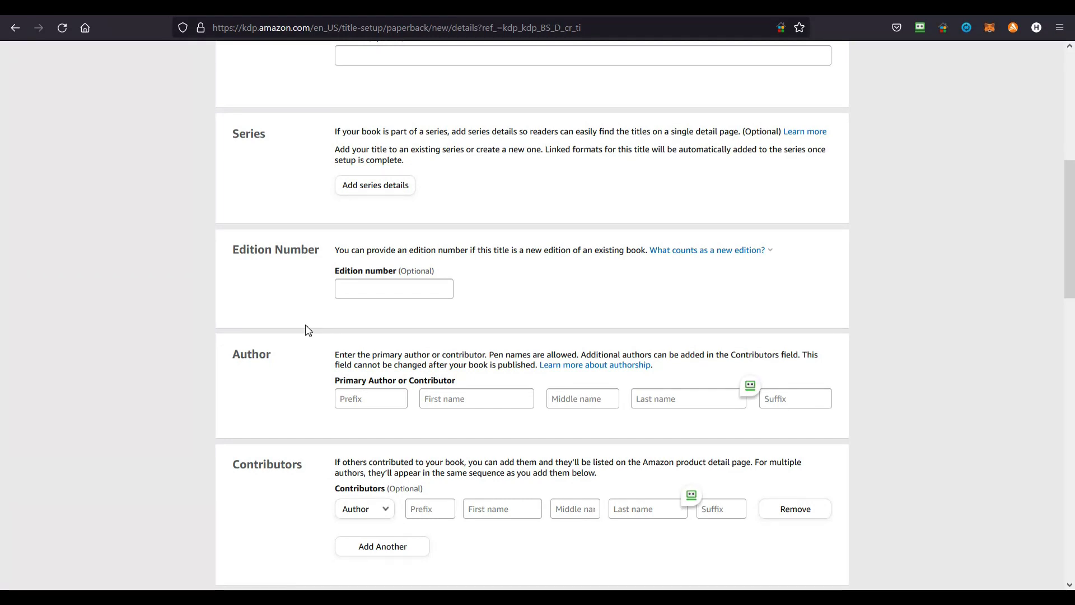
scroll(308, 330, "down", 6)
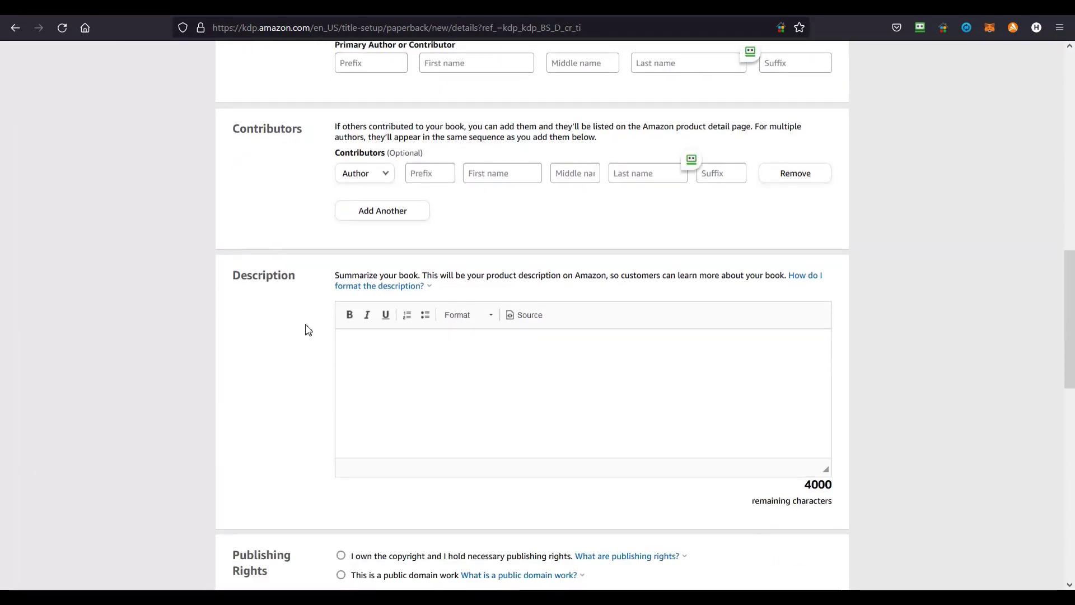
scroll(308, 331, "down", 8)
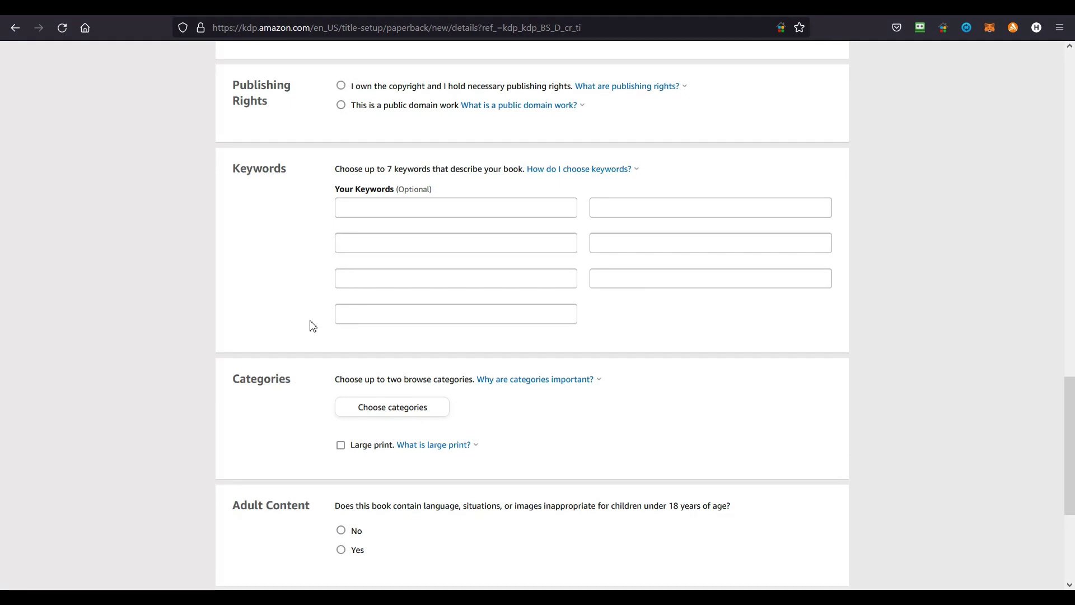
scroll(312, 327, "down", 4)
scroll(313, 325, "up", 11)
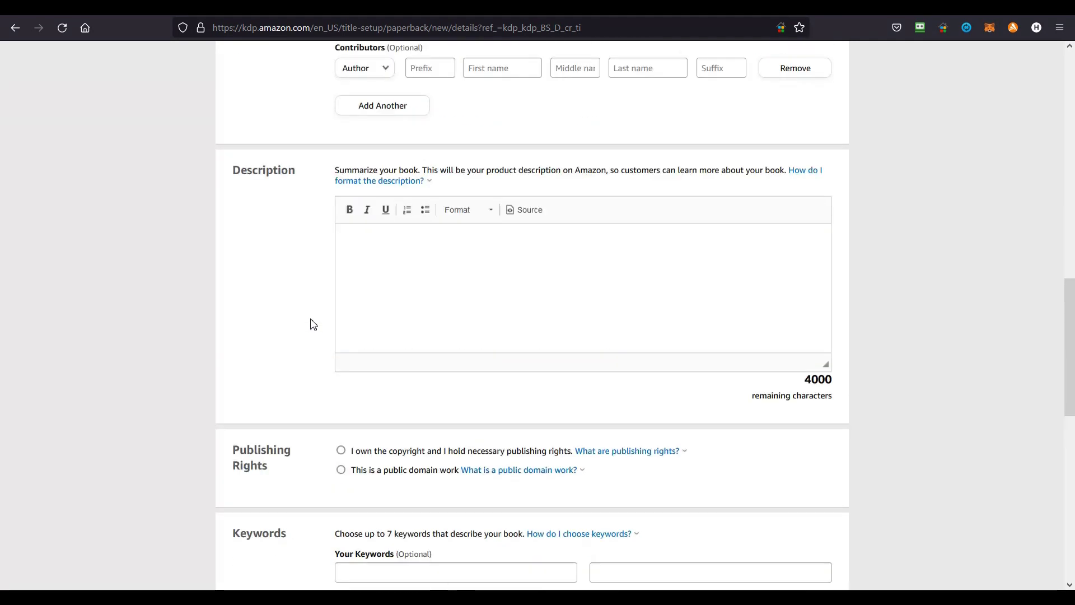
scroll(312, 322, "up", 10)
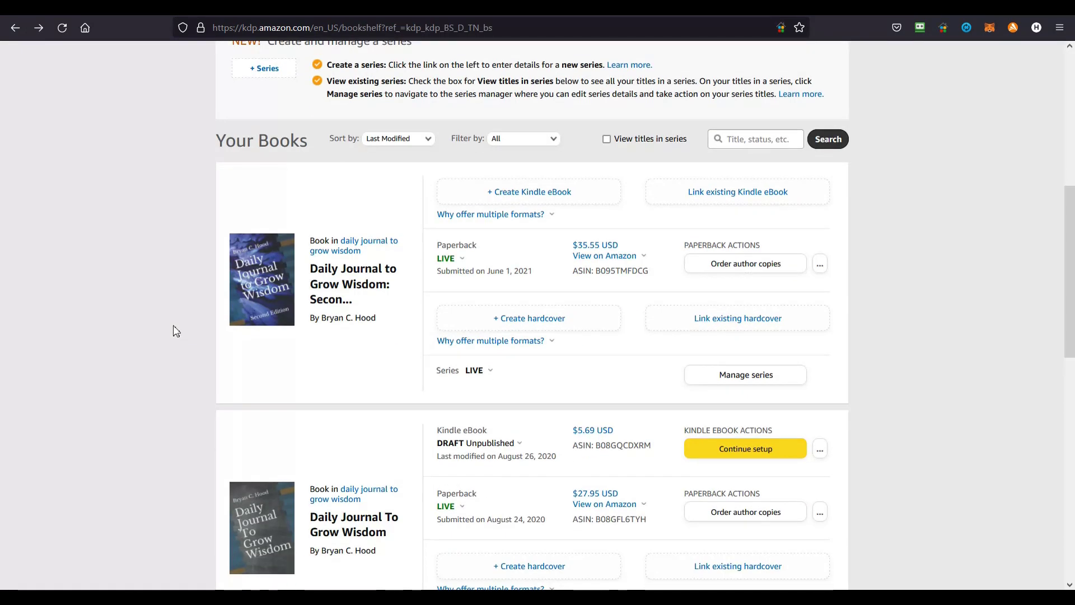
- Look through the existing titles on the Bookshelf and the eBook actions available for Forged In The Flames Of Agony And Laughter
scroll(178, 319, "down", 10)
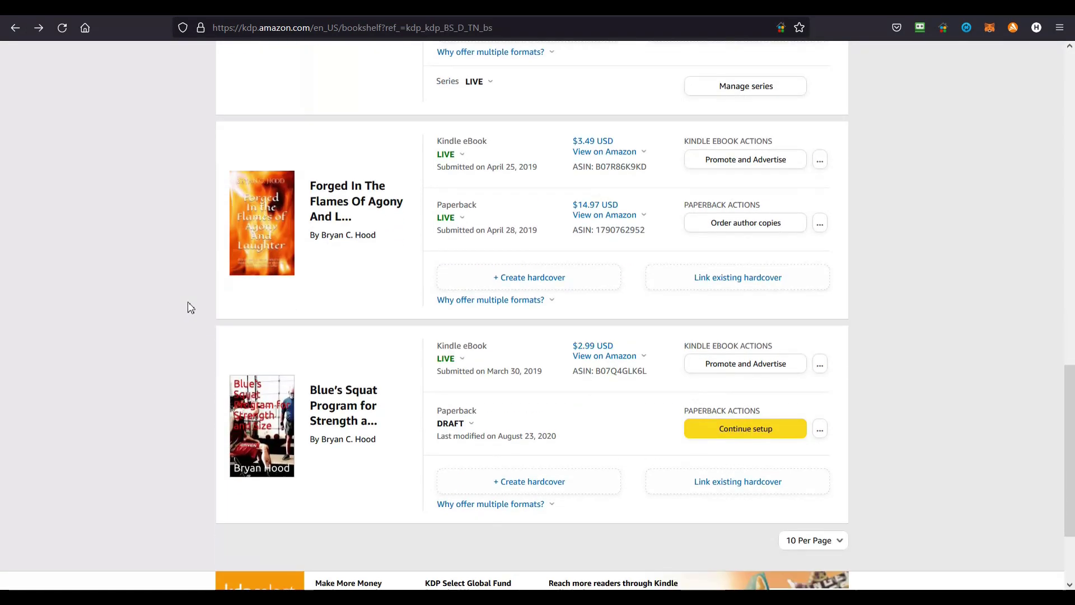
scroll(190, 307, "up", 2)
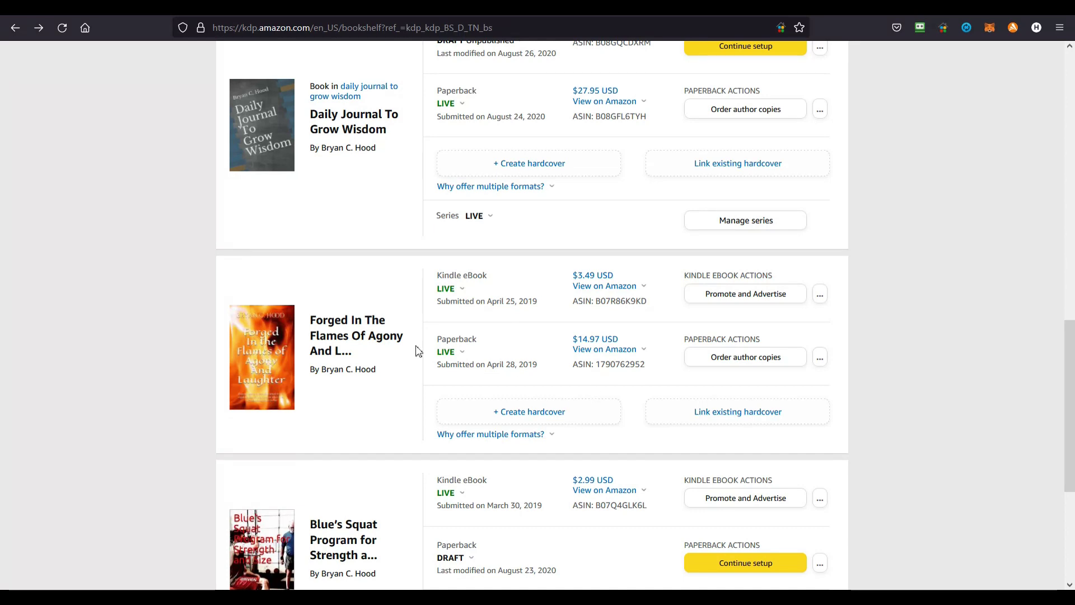
left_click(820, 296)
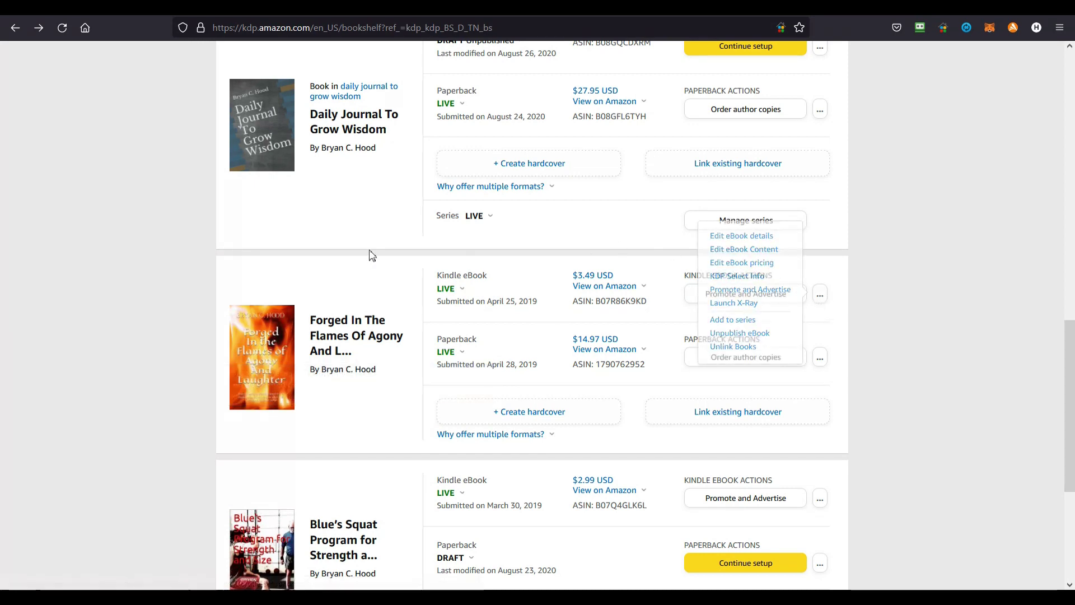
scroll(336, 224, "up", 10)
scroll(308, 172, "up", 4)
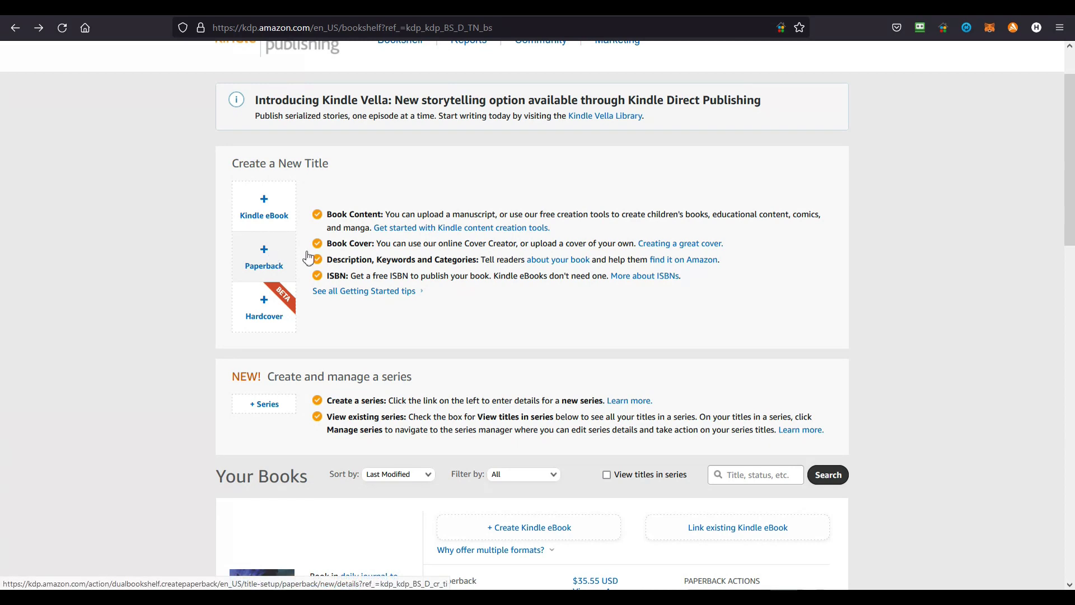
scroll(713, 299, "down", 6)
scroll(709, 302, "down", 5)
scroll(728, 364, "down", 2)
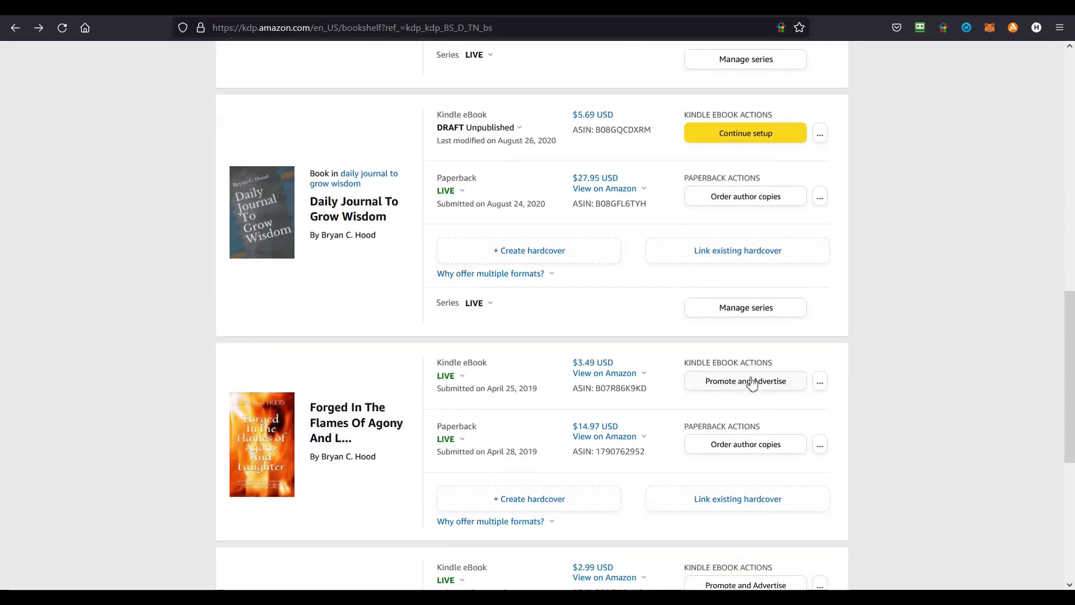
left_click(820, 362)
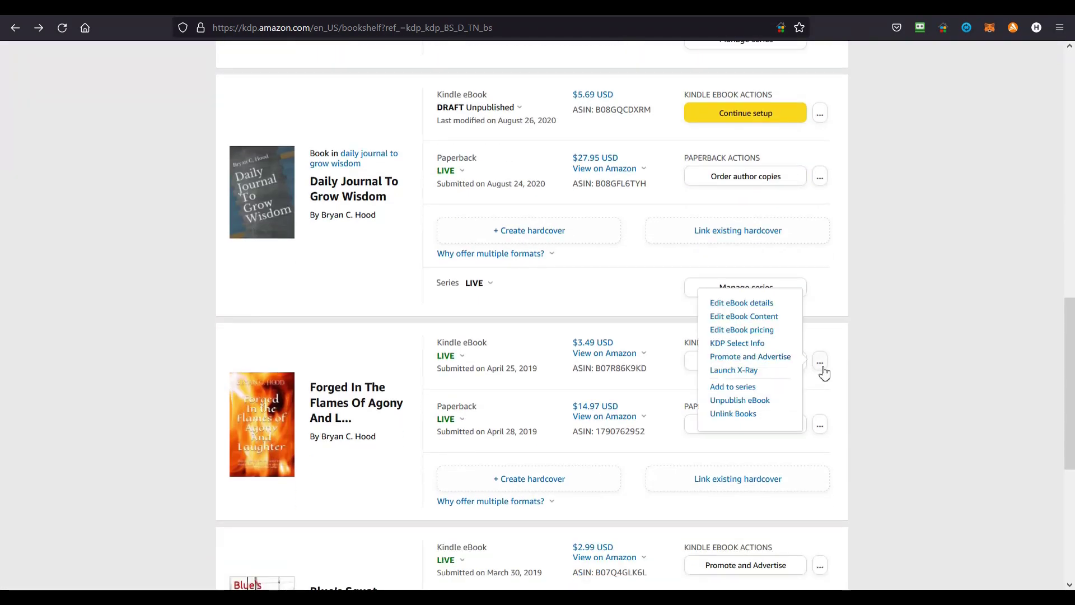
left_click(774, 305)
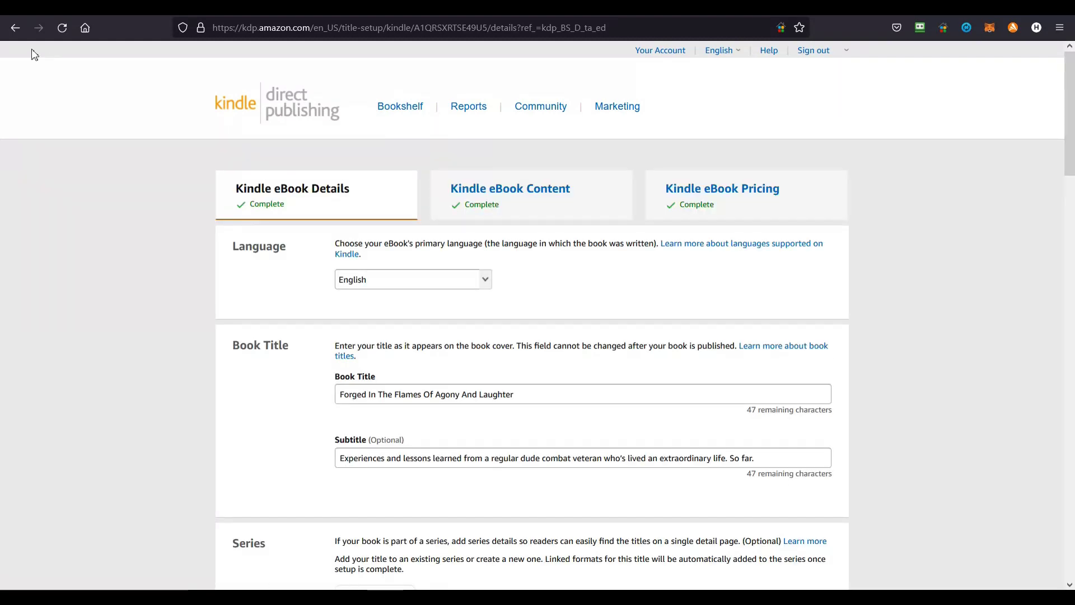
left_click(17, 31)
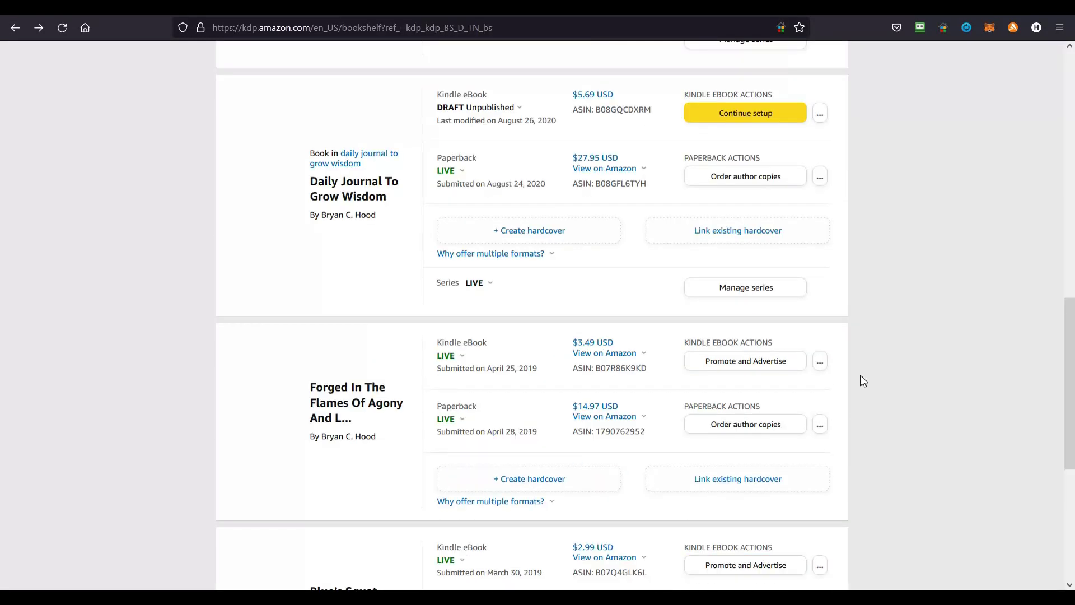
- Open the print book details of the Forged In The Flames Of Agony And Laughter paperback for editing
left_click(820, 360)
left_click(819, 425)
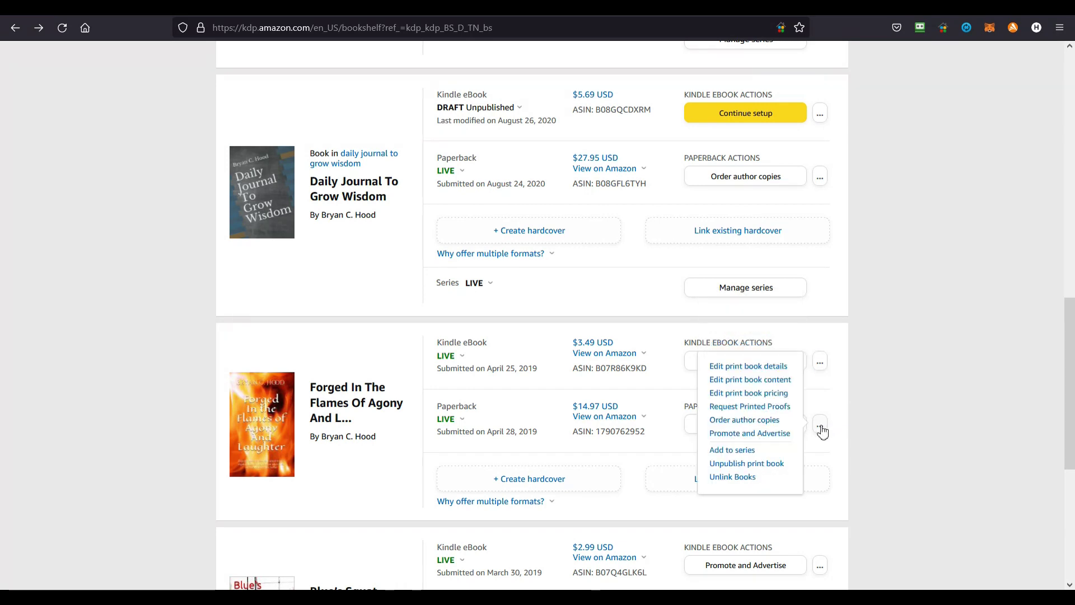
left_click(777, 369)
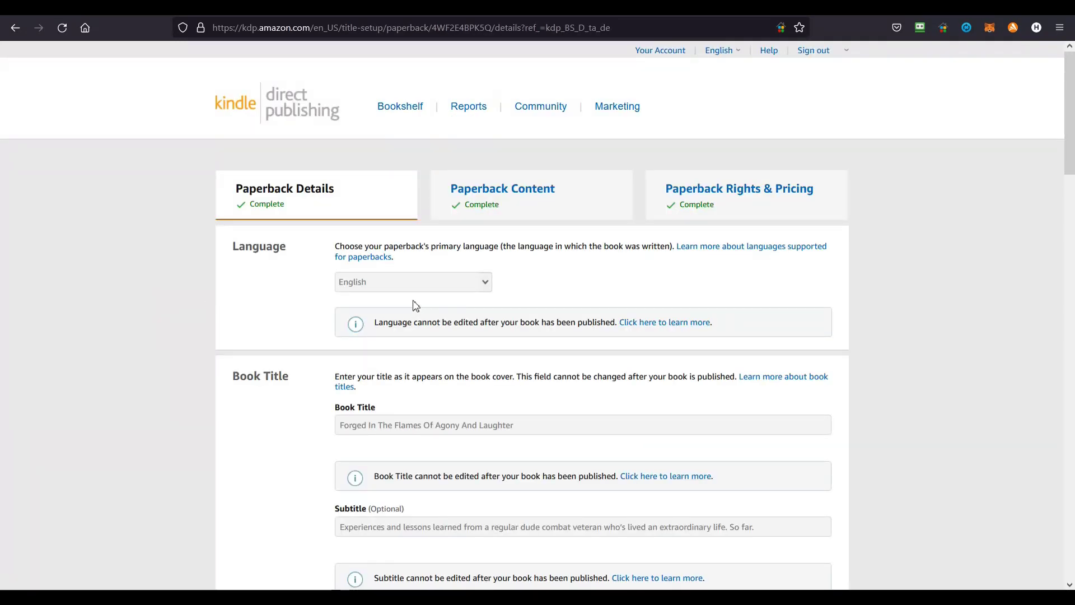
- Review the paperback's title, series, edition, author, contributors, description, publishing rights, keywords and categories, and read the explanation of large print
scroll(149, 327, "down", 3)
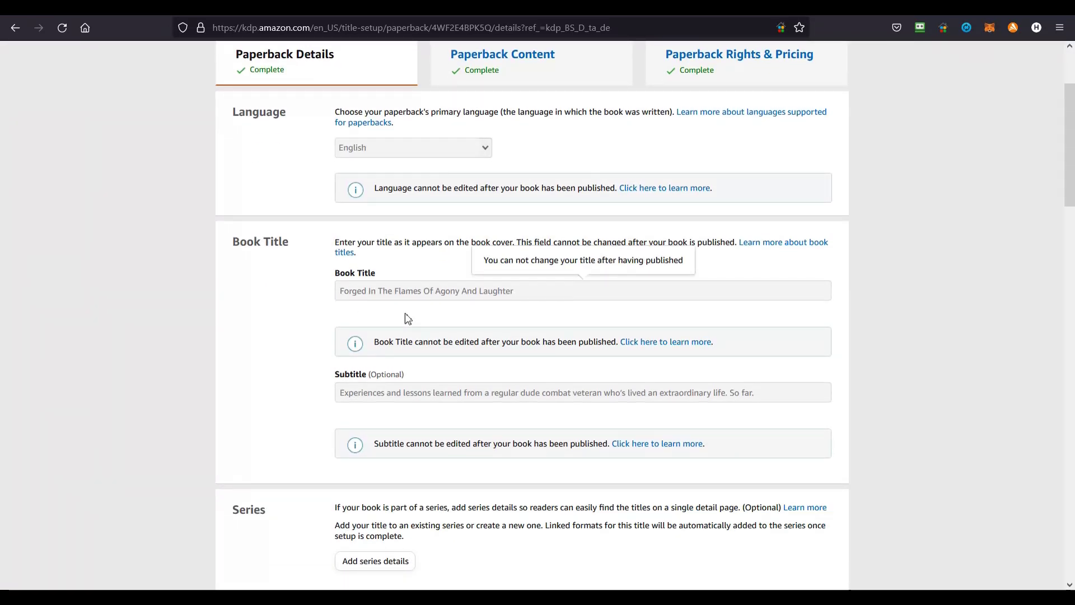
scroll(206, 336, "down", 2)
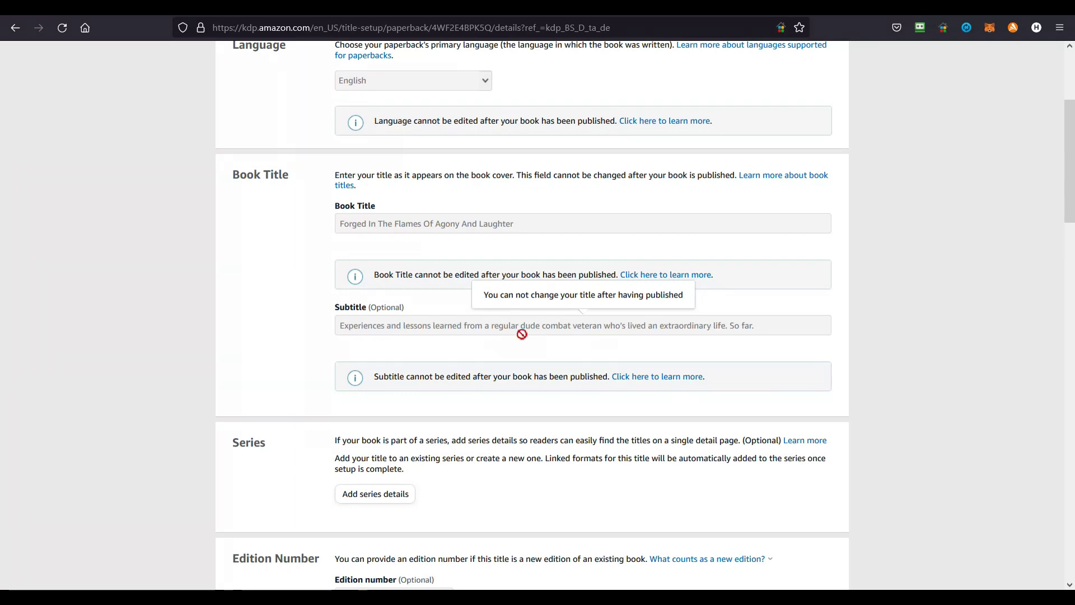
scroll(153, 359, "down", 7)
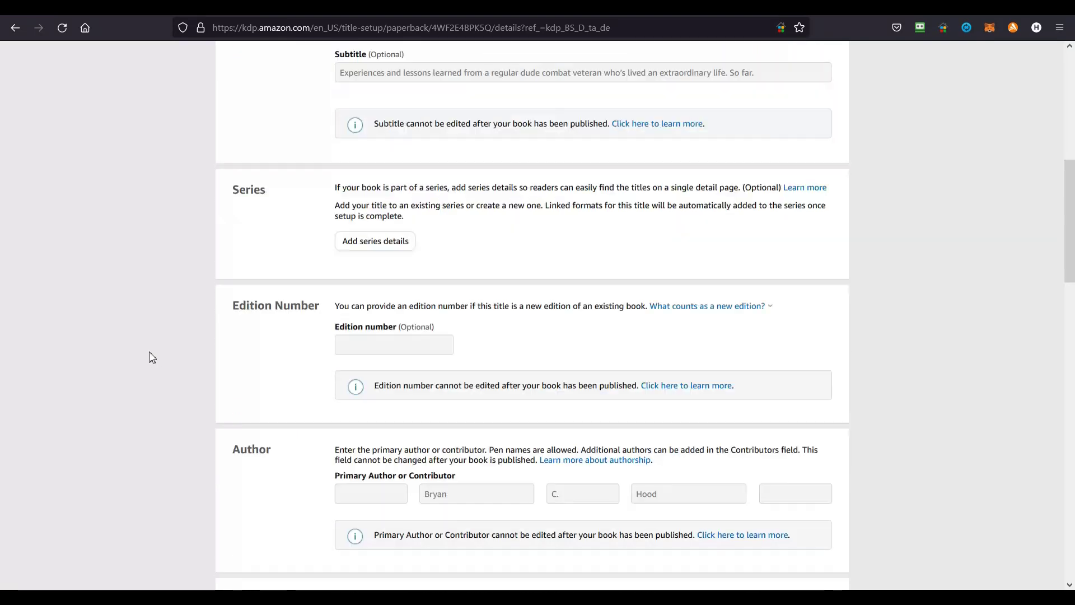
scroll(168, 241, "up", 1)
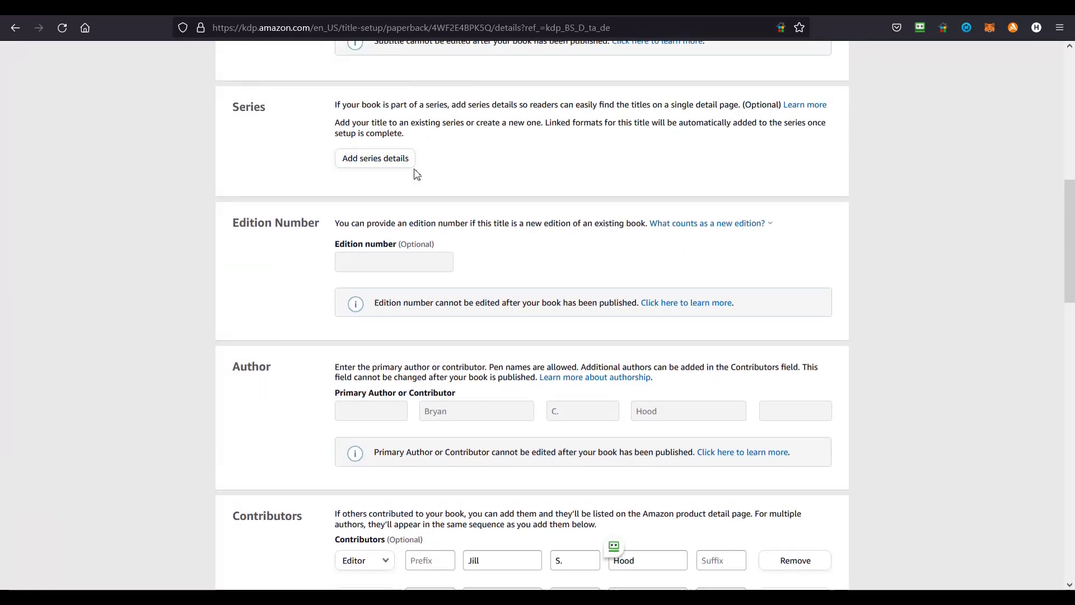
scroll(144, 271, "down", 2)
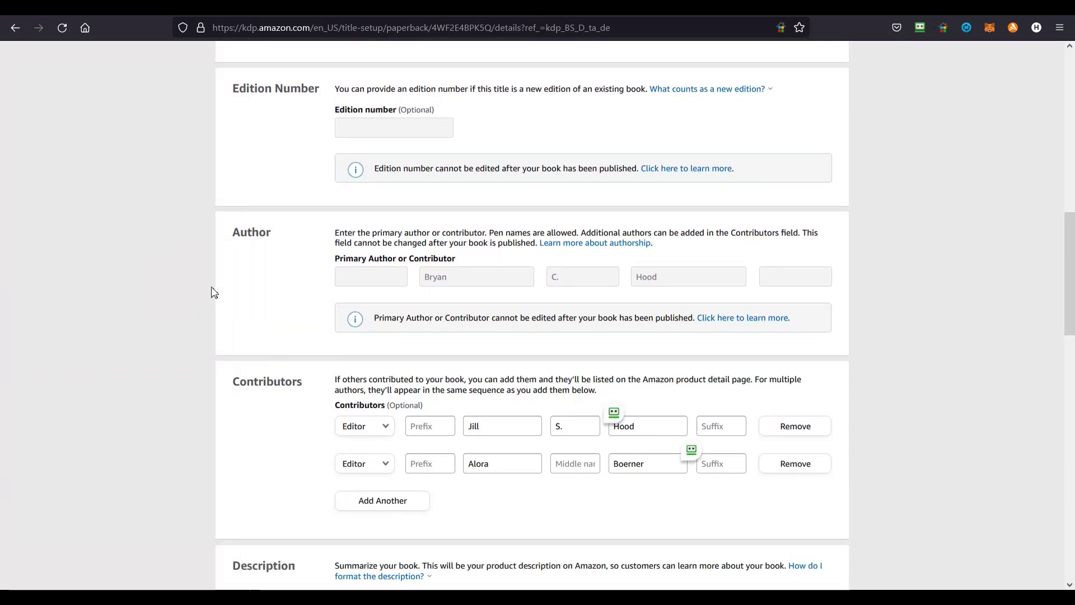
scroll(137, 290, "down", 2)
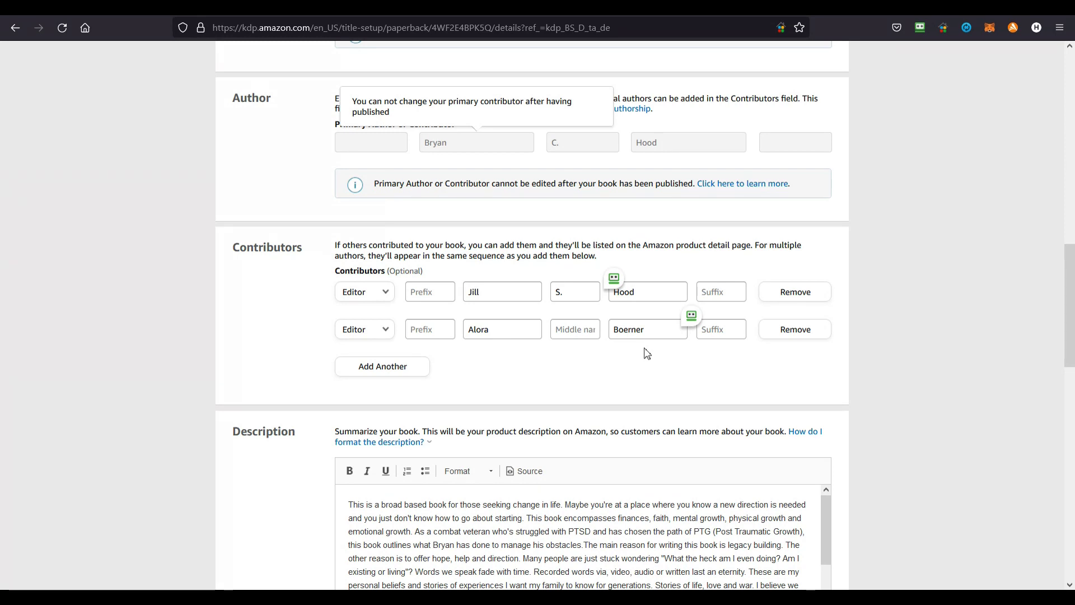
scroll(129, 319, "down", 5)
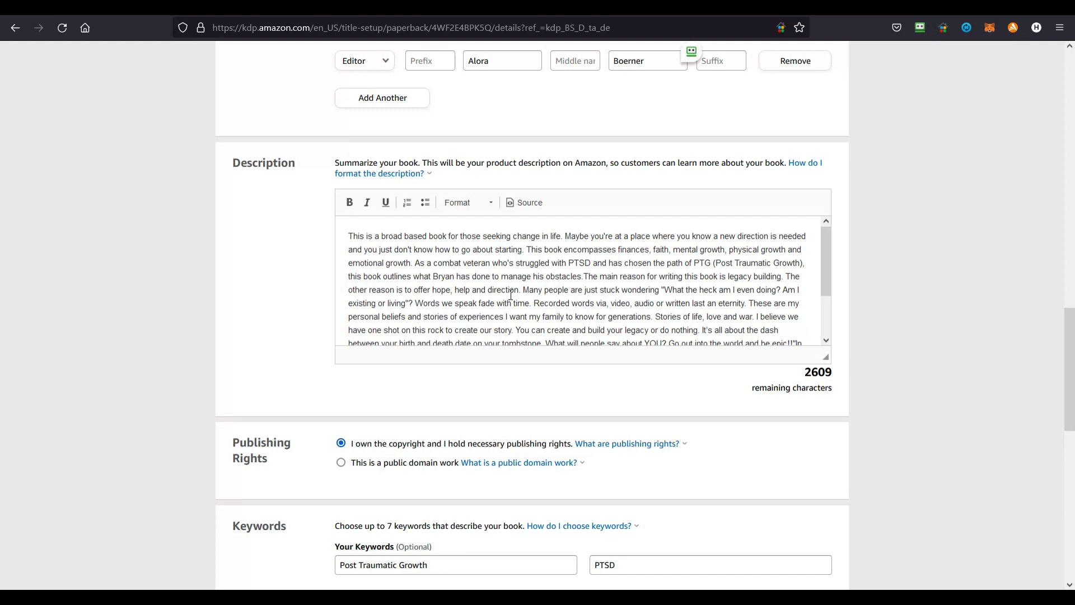
scroll(553, 277, "down", 2)
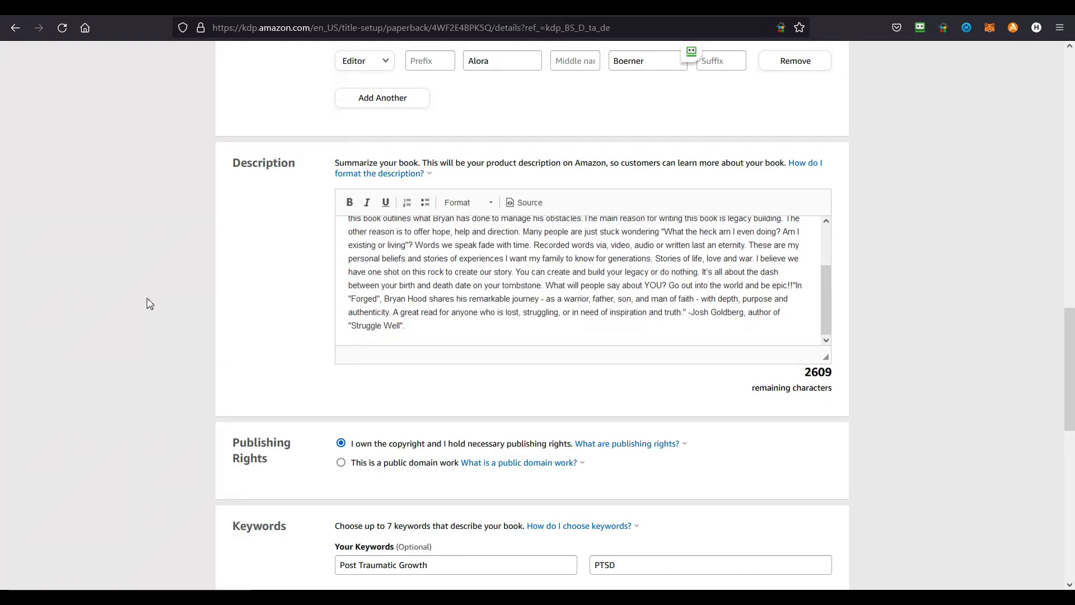
scroll(147, 299, "down", 3)
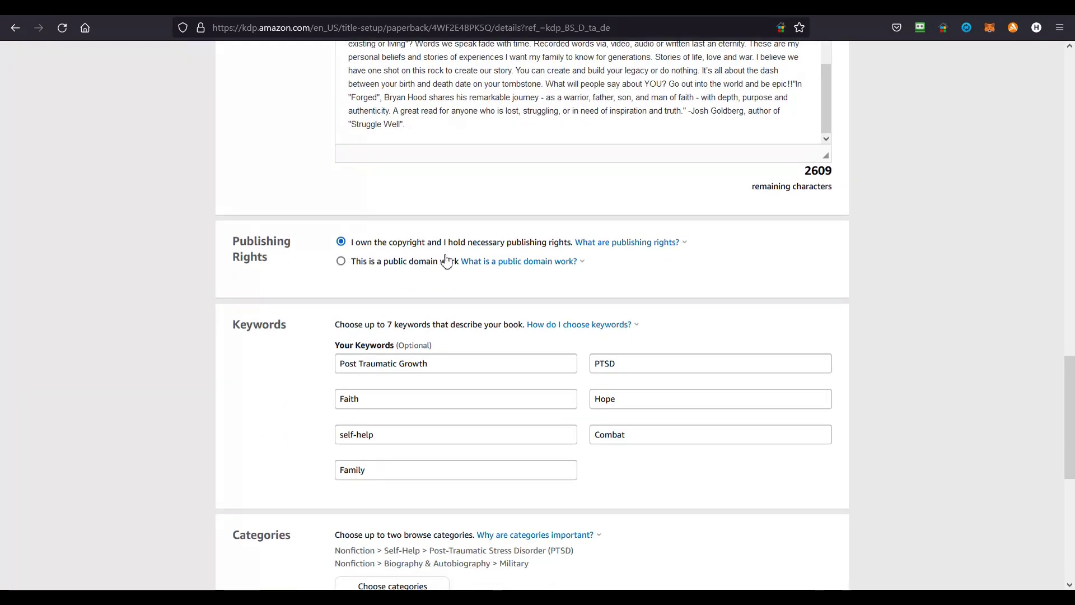
scroll(113, 328, "down", 1)
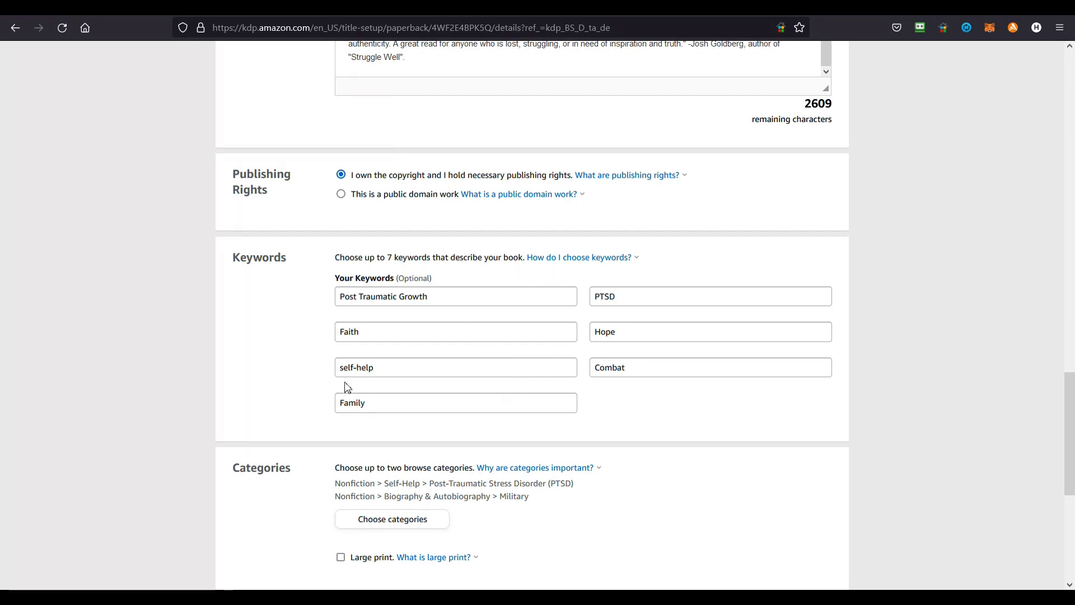
scroll(144, 361, "down", 5)
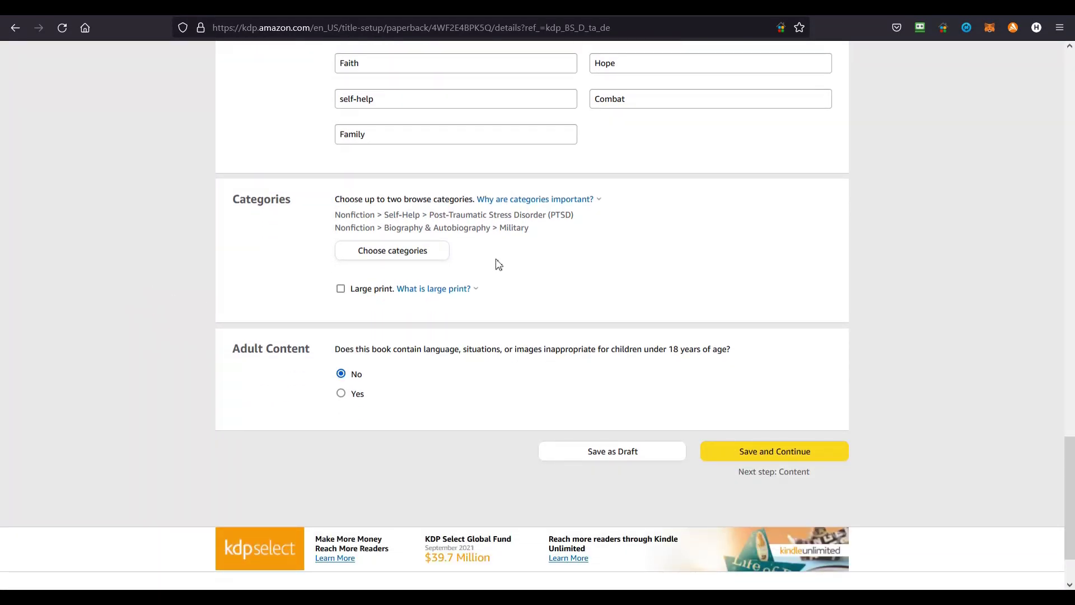
left_click(426, 290)
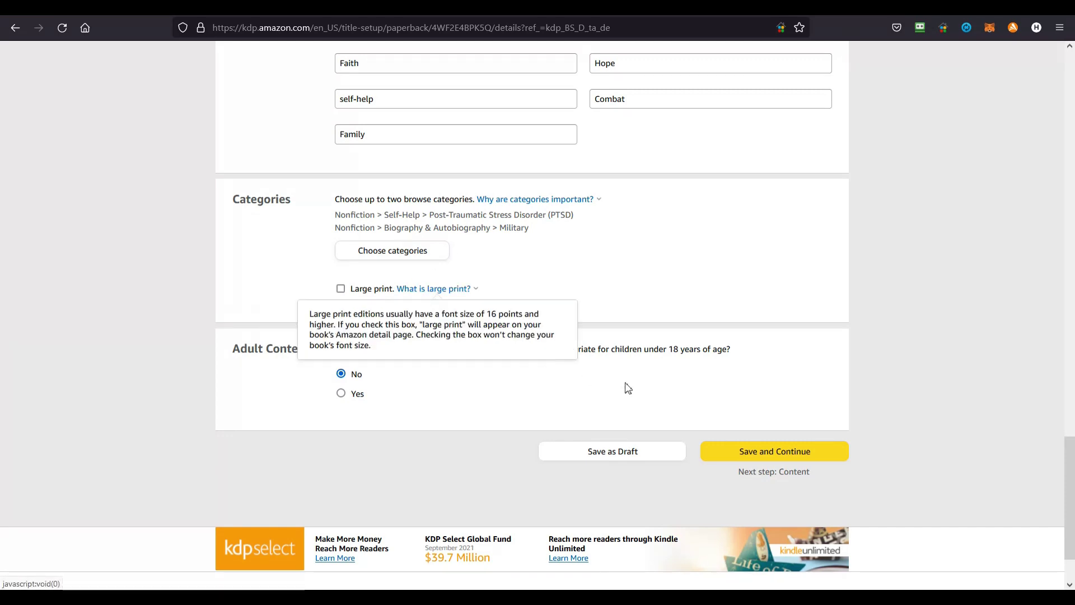
- Save the paperback details, continue to the content page, and review its ISBN, publication date, and ink and paper options
left_click(749, 454)
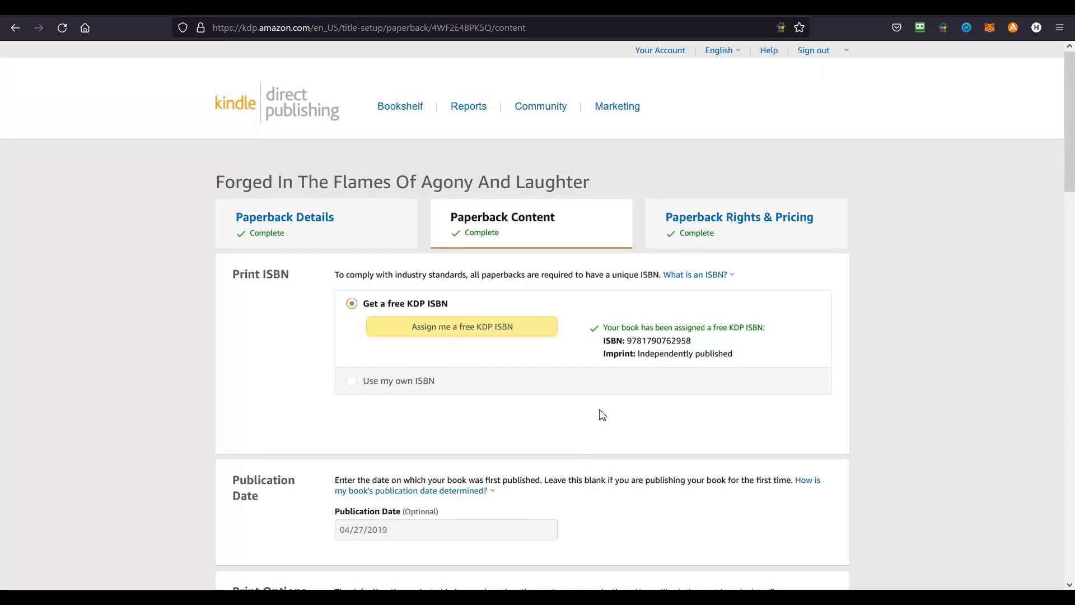
scroll(600, 413, "down", 2)
scroll(573, 336, "down", 2)
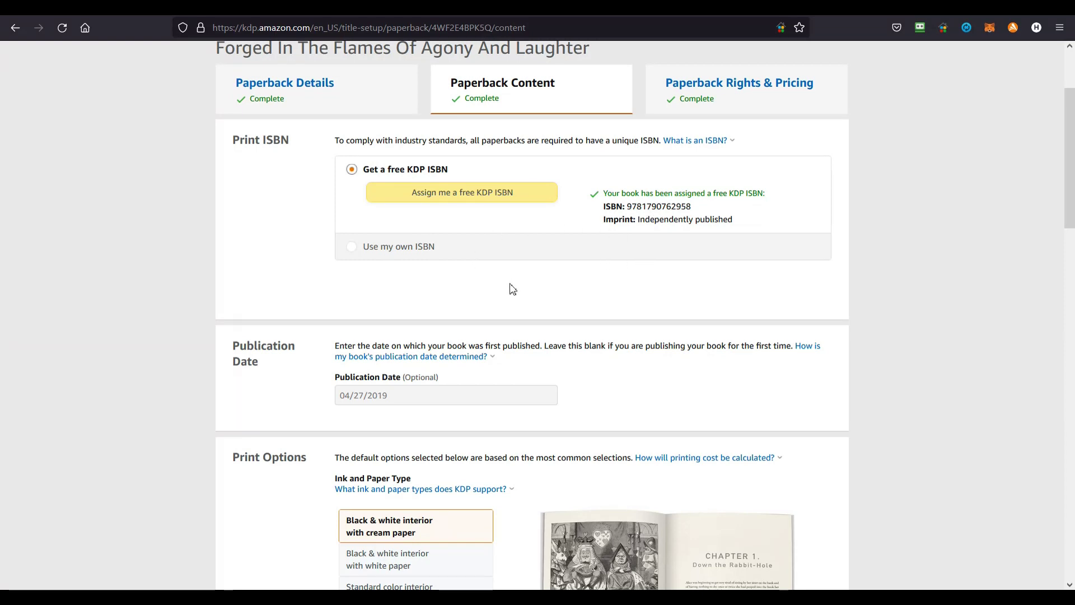
scroll(482, 294, "down", 4)
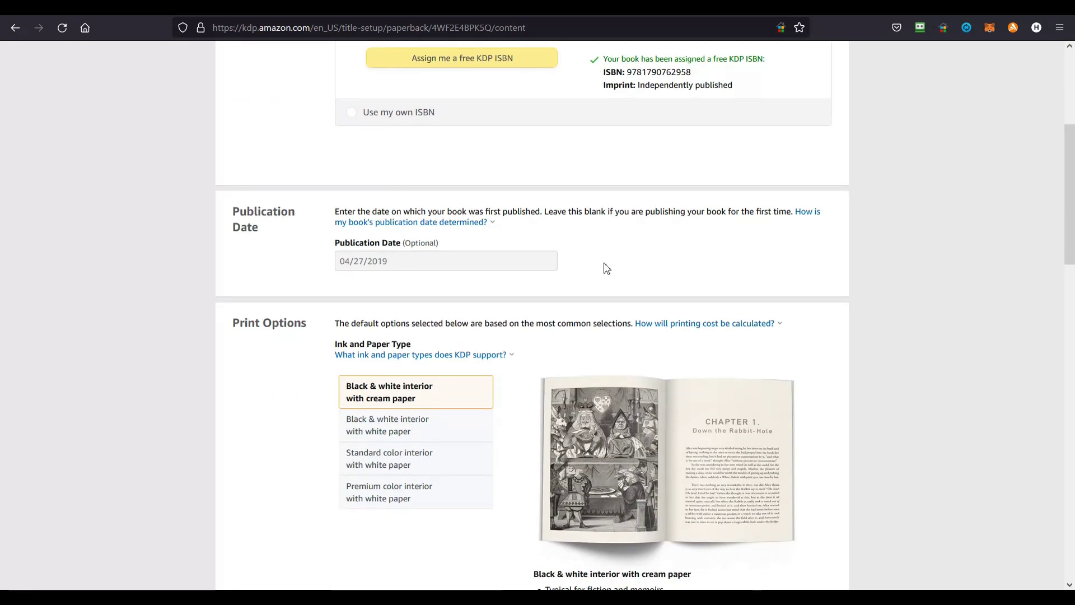
scroll(585, 255, "down", 4)
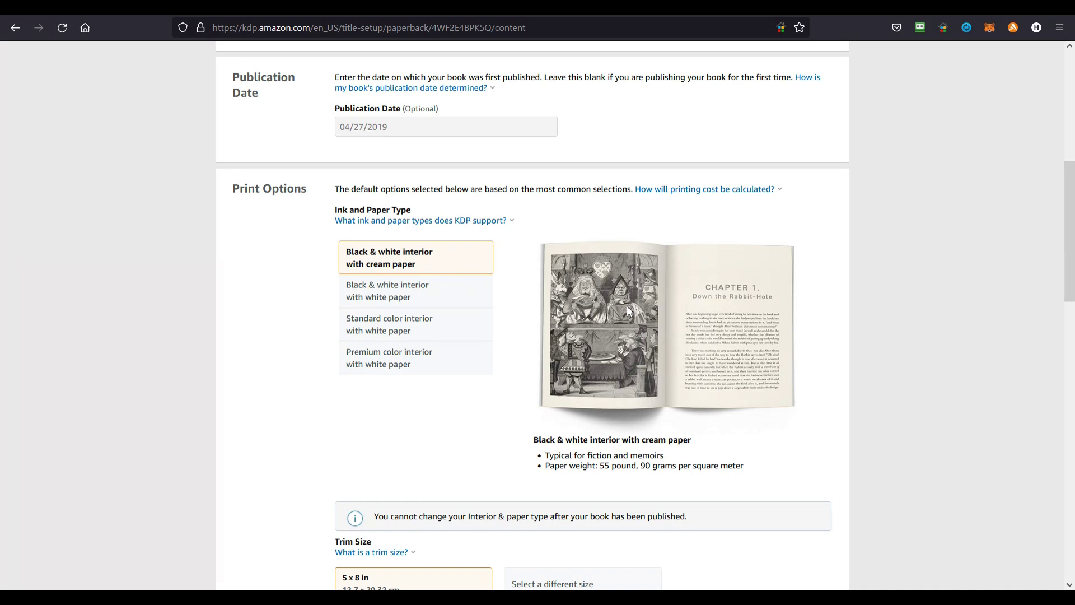
- Review the paperback's paper type, trim size, bleed and cover finish options, and read the explanation of cover finishes
scroll(513, 362, "down", 2)
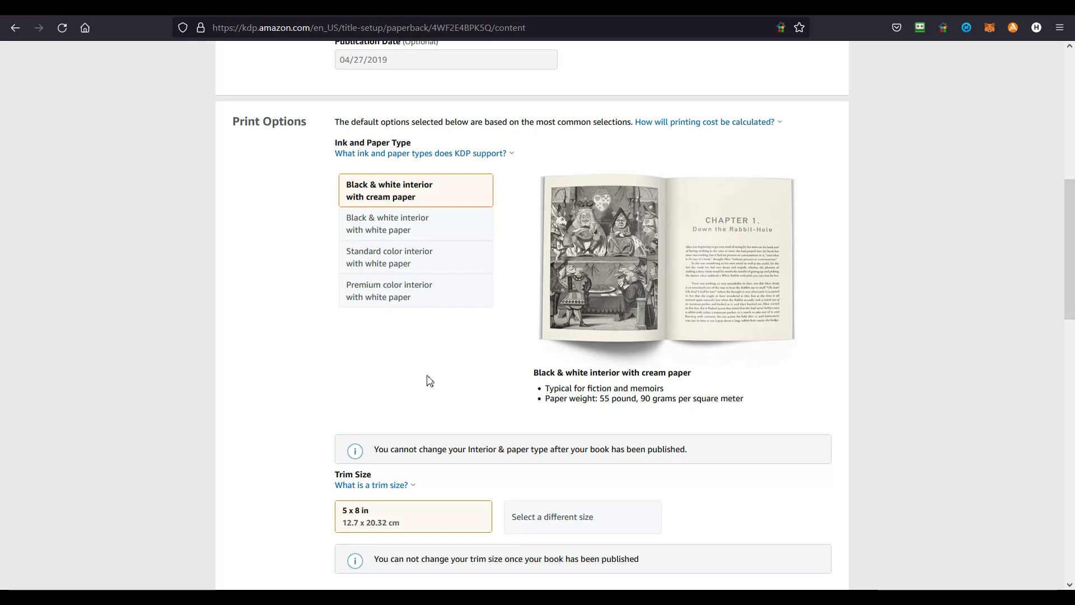
scroll(284, 360, "down", 5)
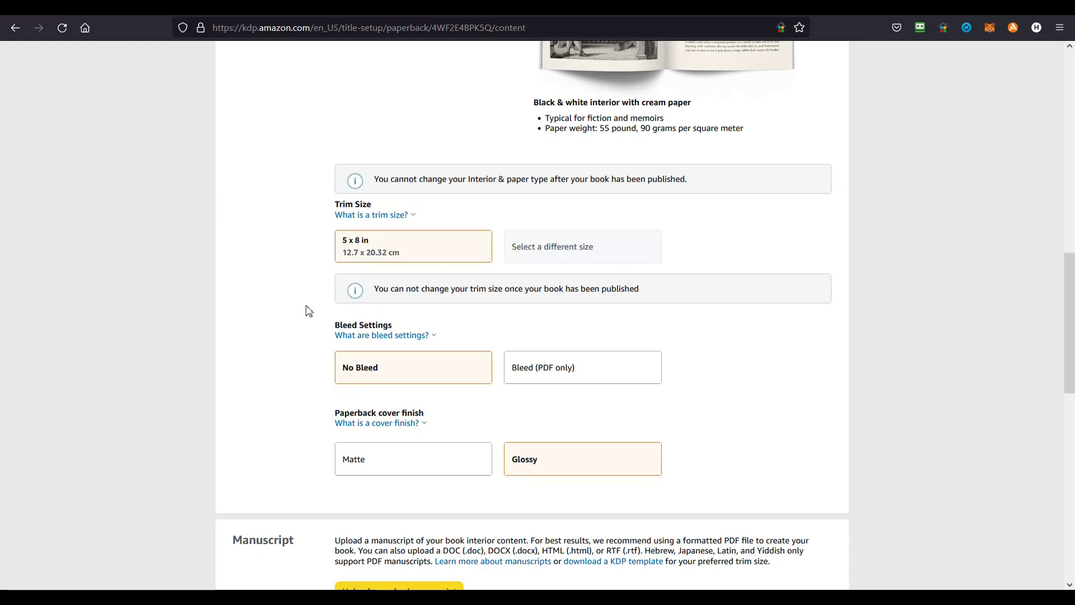
scroll(307, 310, "down", 2)
scroll(308, 311, "down", 1)
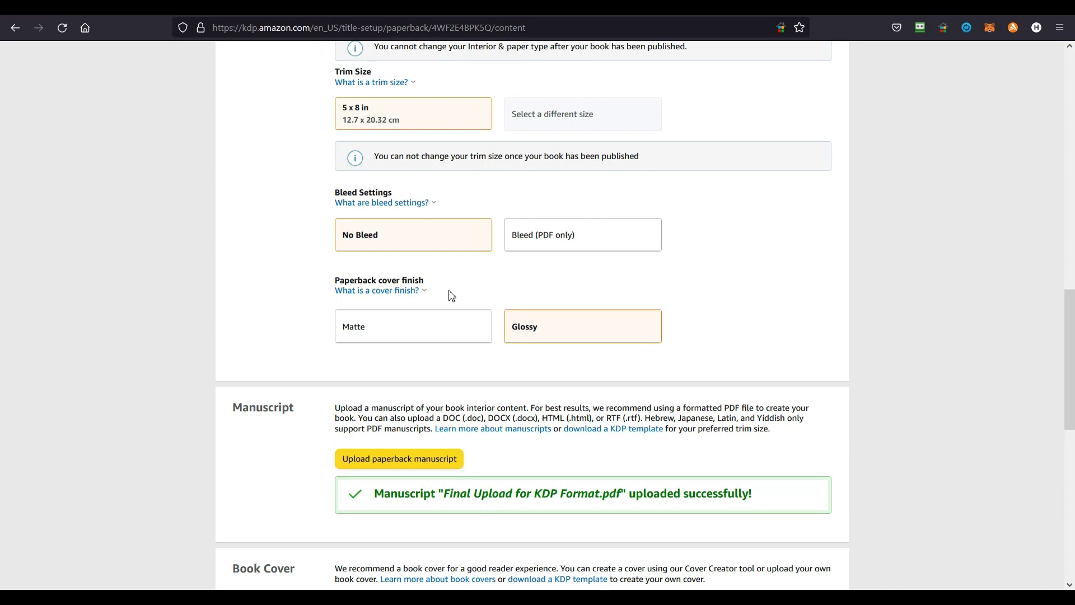
left_click(418, 291)
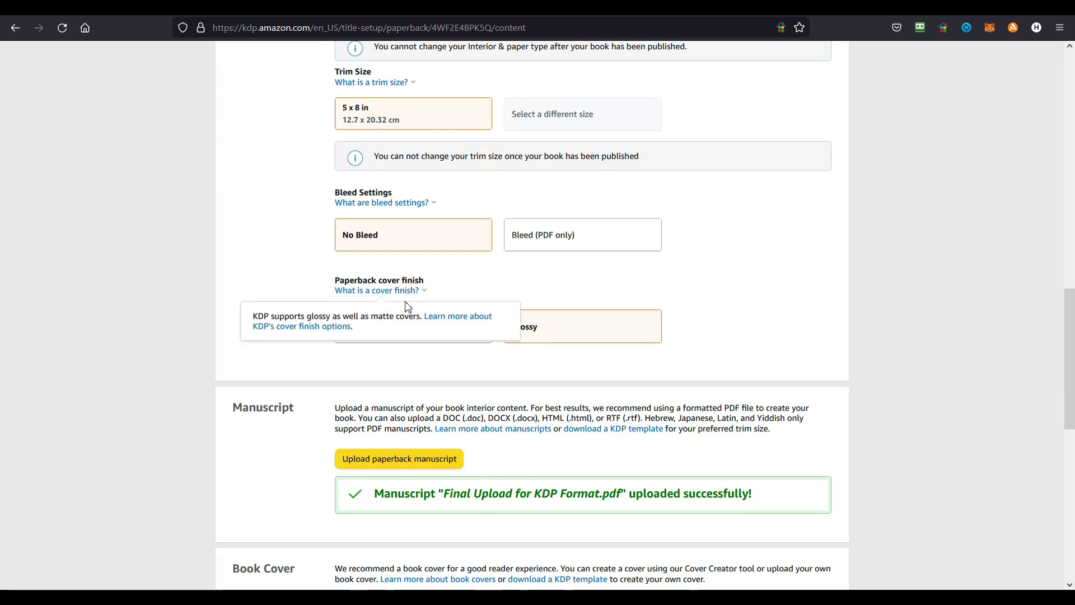
left_click(484, 278)
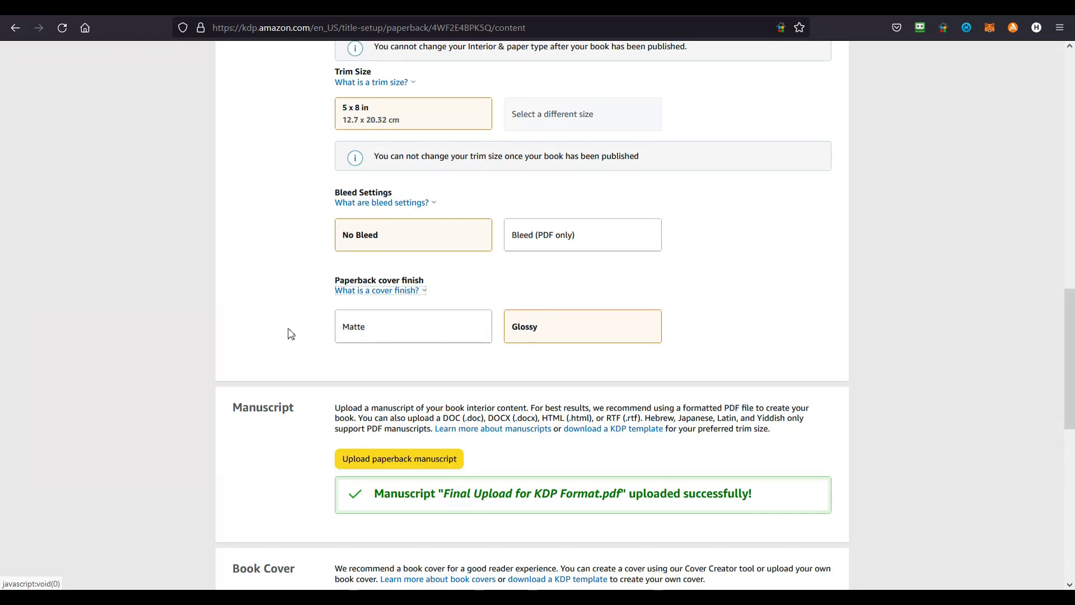
- Review the manuscript, book cover and preview sections, and save the paperback content to continue to pricing
scroll(288, 333, "down", 3)
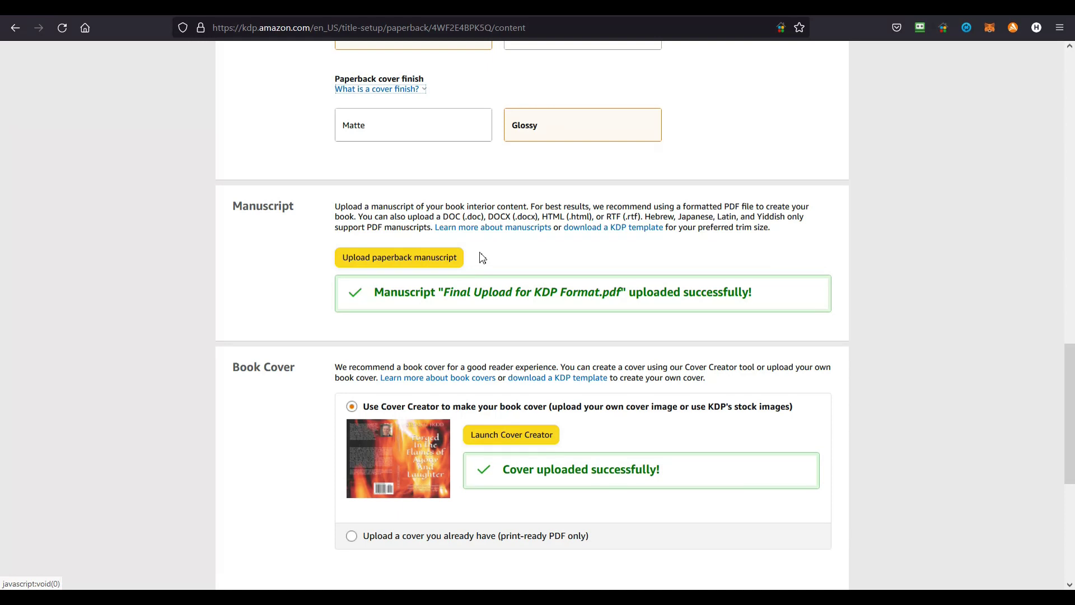
scroll(523, 268, "down", 2)
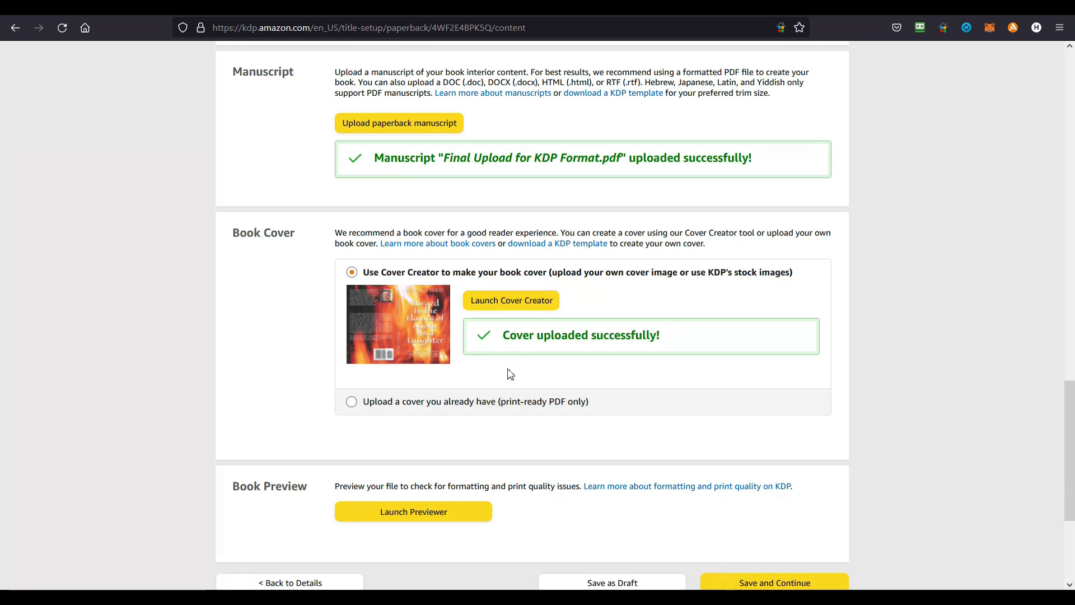
scroll(497, 375, "down", 2)
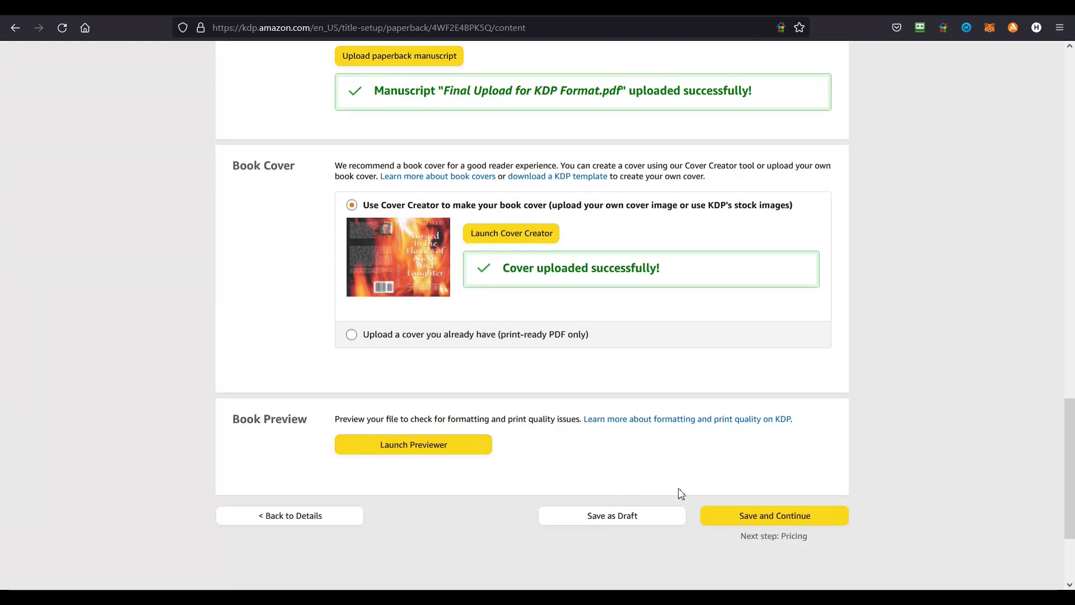
left_click(733, 516)
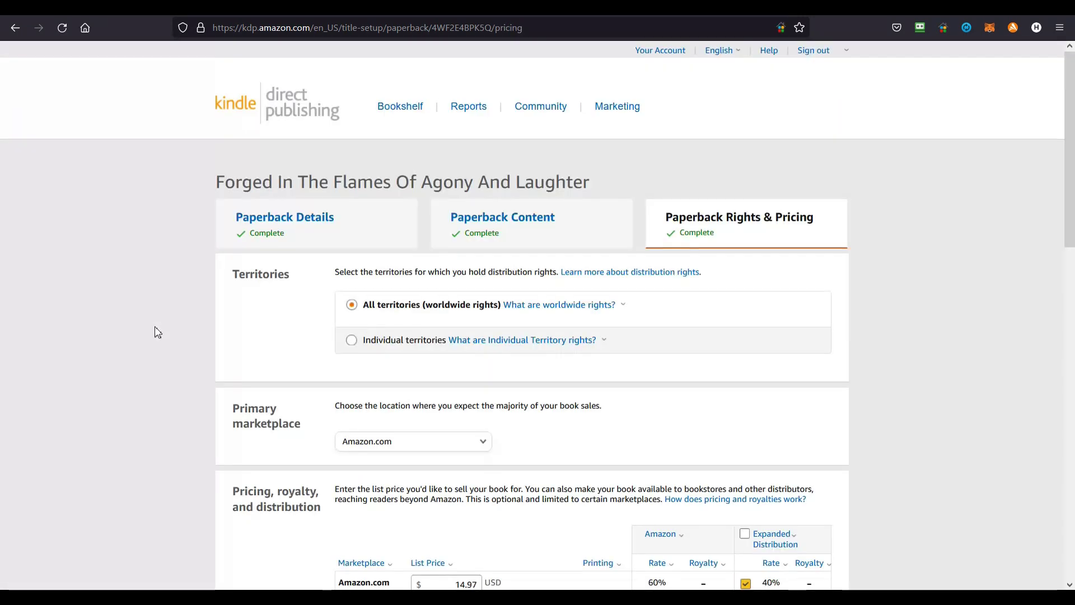
- Examine the paperback's territories, primary marketplace, list prices, royalties, expanded distribution, and terms and publishing options
scroll(154, 323, "down", 3)
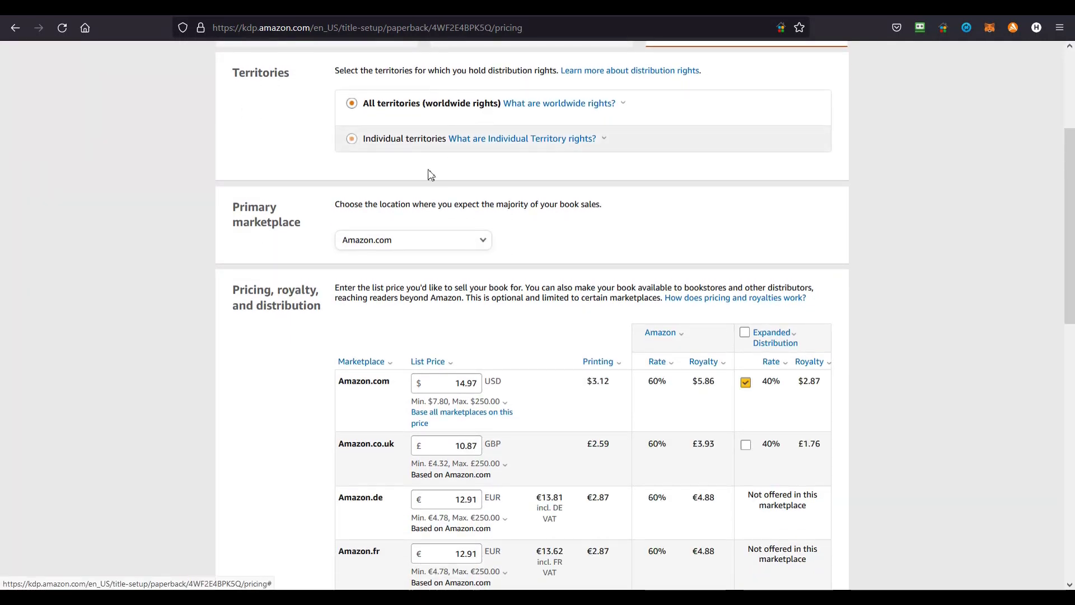
scroll(221, 319, "down", 2)
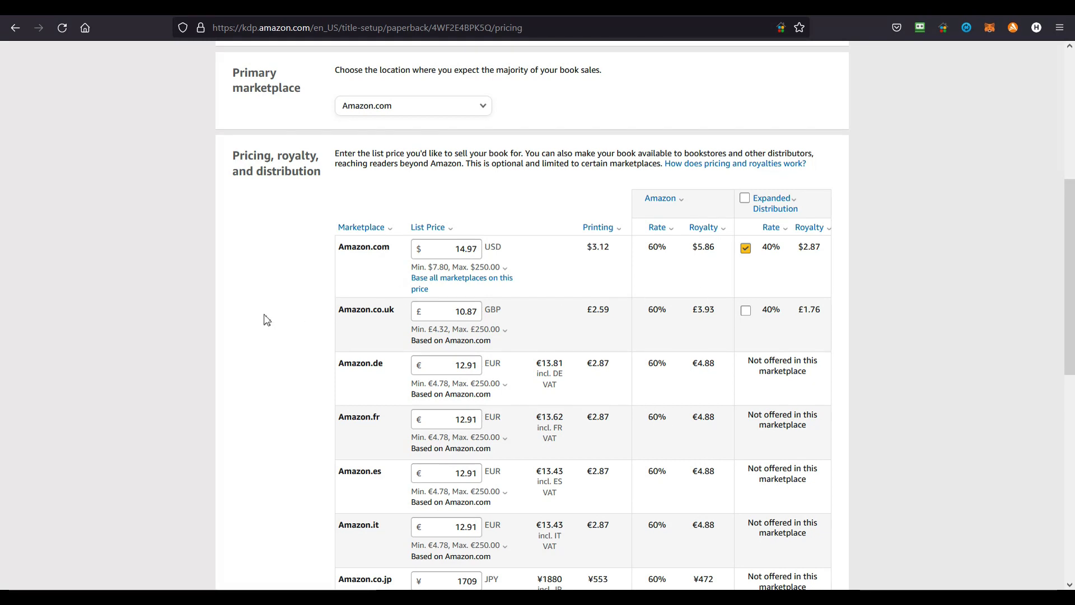
scroll(266, 320, "down", 3)
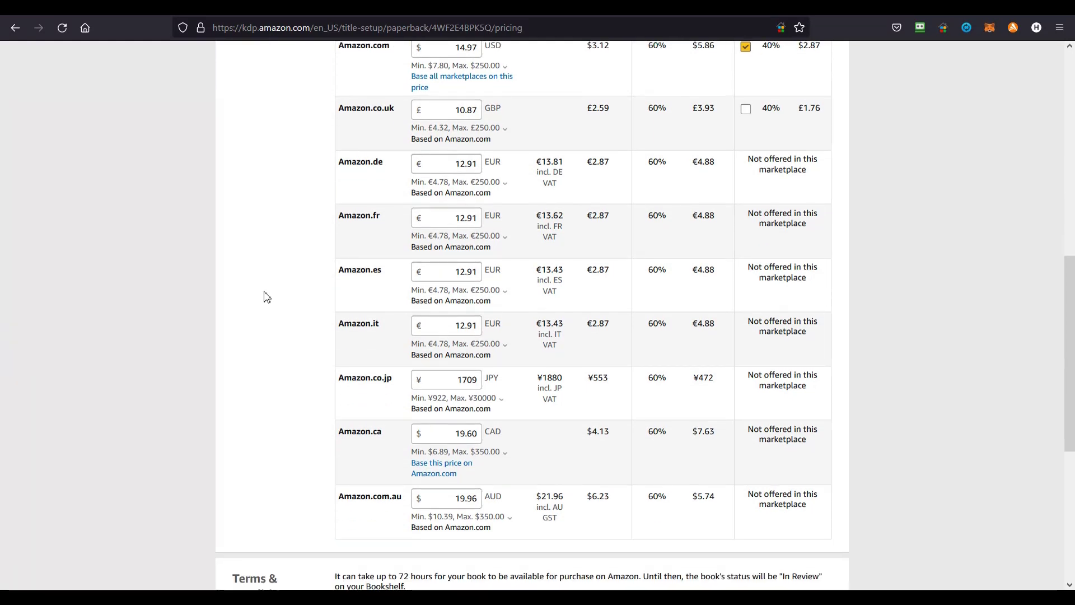
scroll(267, 297, "down", 2)
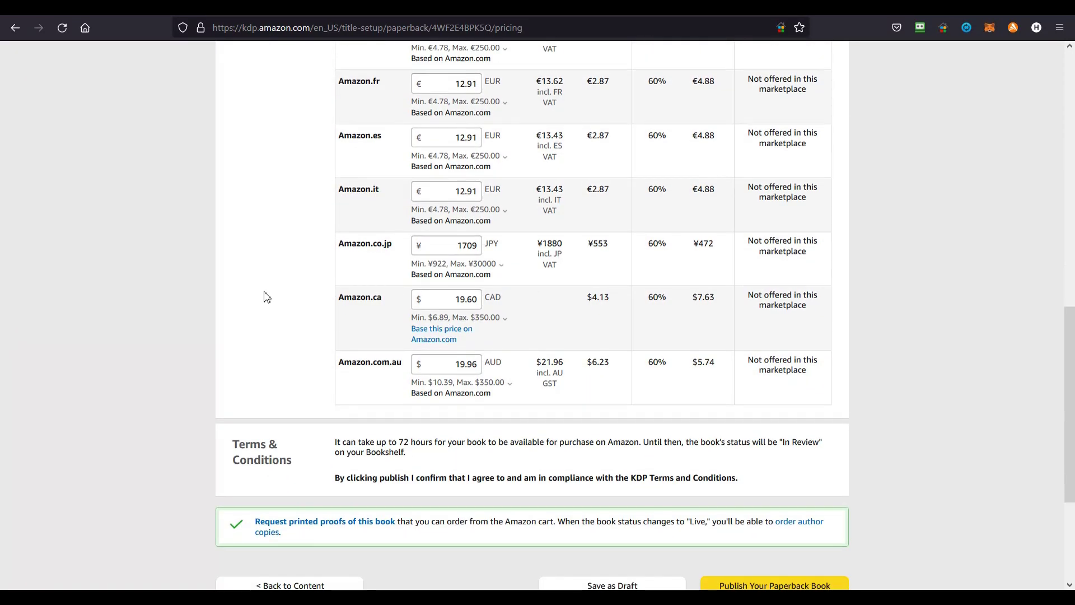
scroll(266, 297, "down", 2)
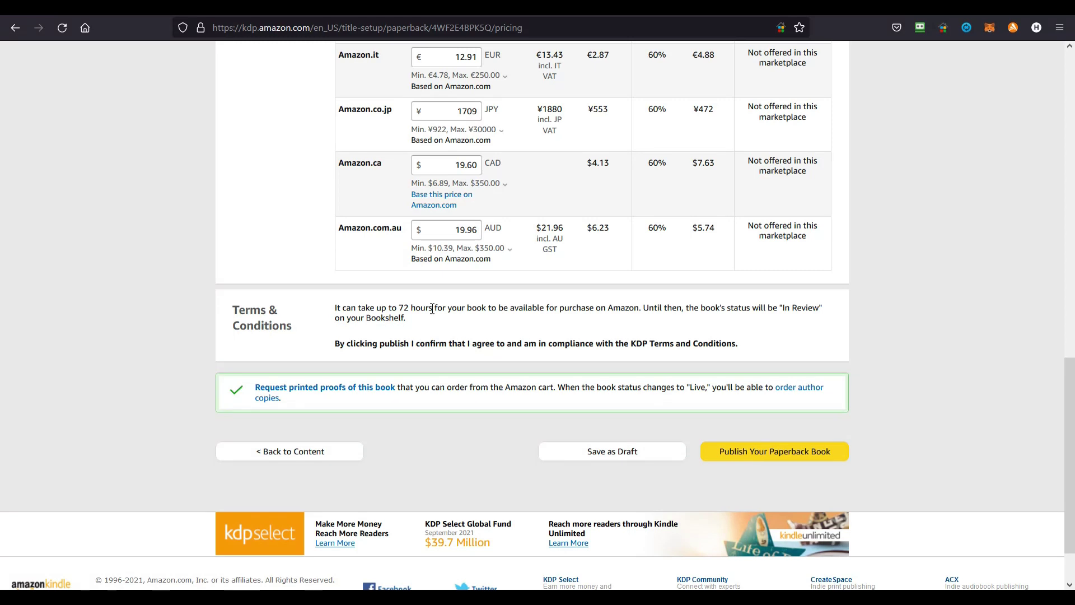
scroll(432, 309, "up", 6)
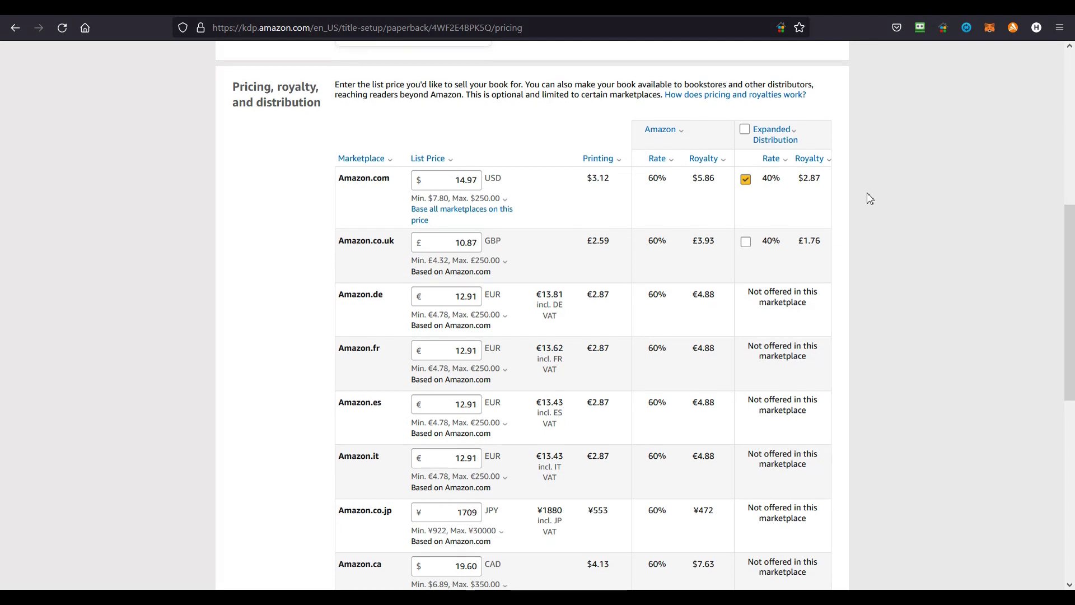
scroll(870, 197, "down", 8)
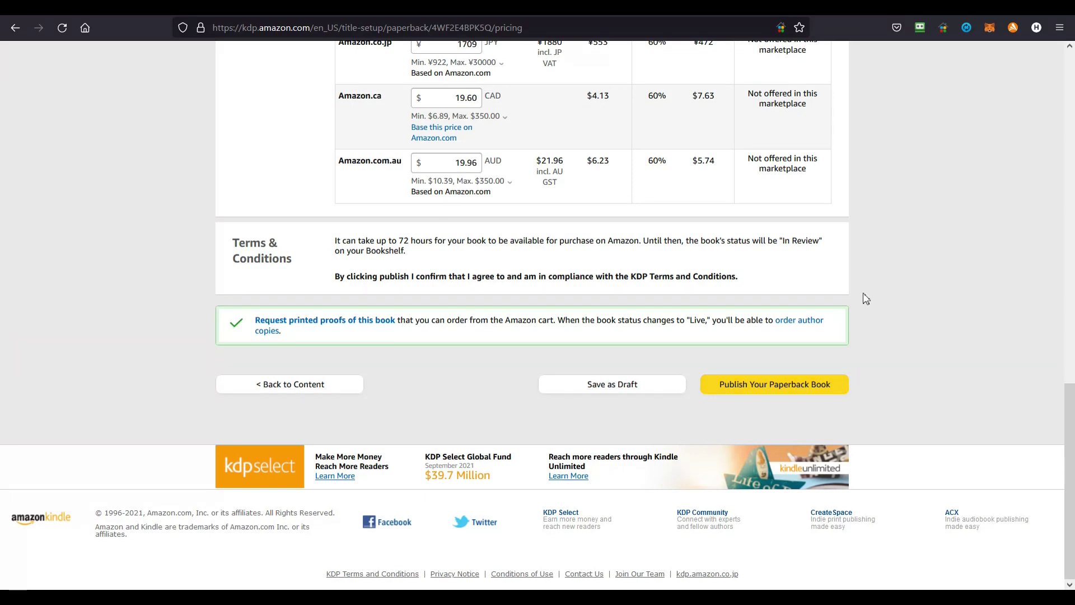
scroll(862, 295, "up", 10)
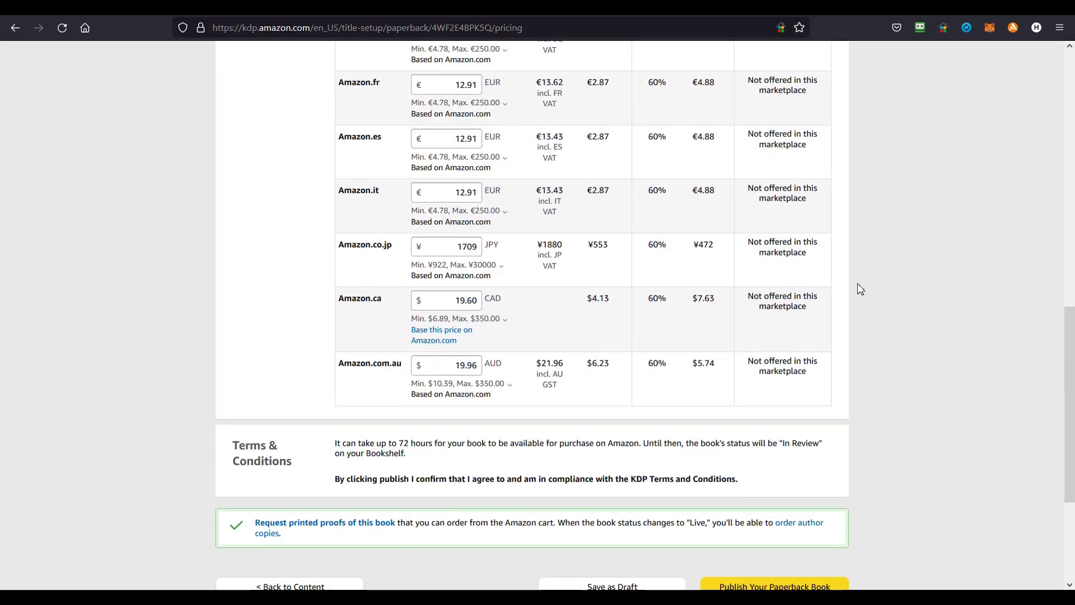
scroll(860, 289, "up", 5)
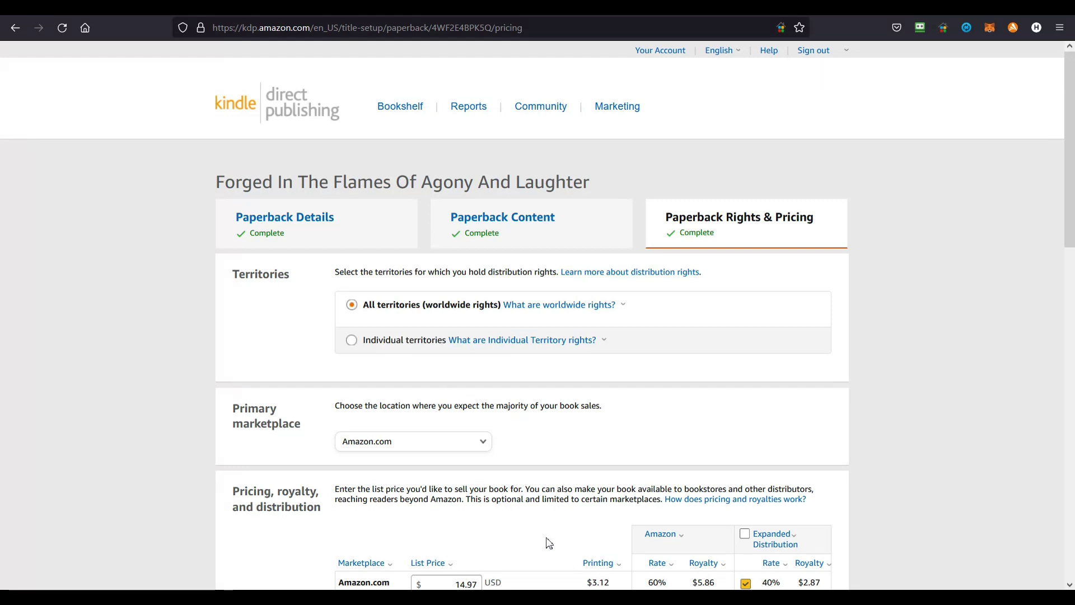
key("super")
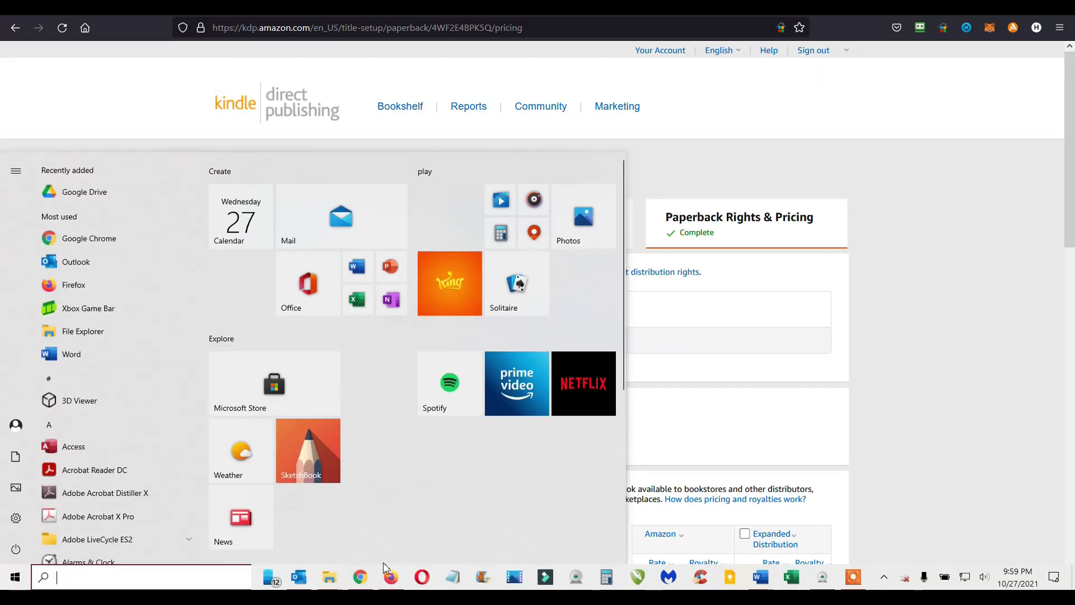
mouse_move(331, 581)
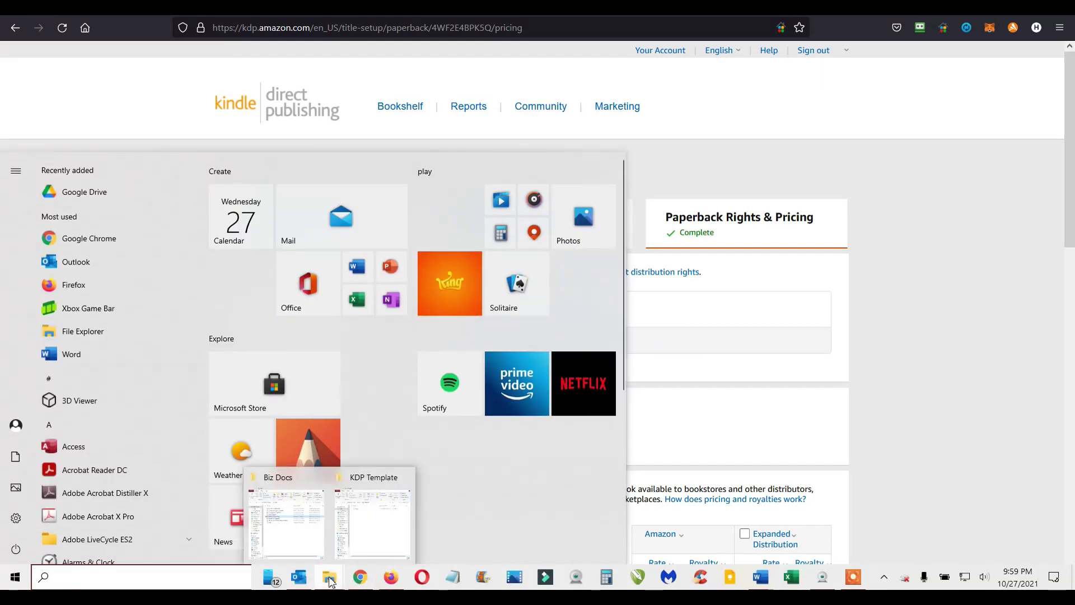
left_click(370, 538)
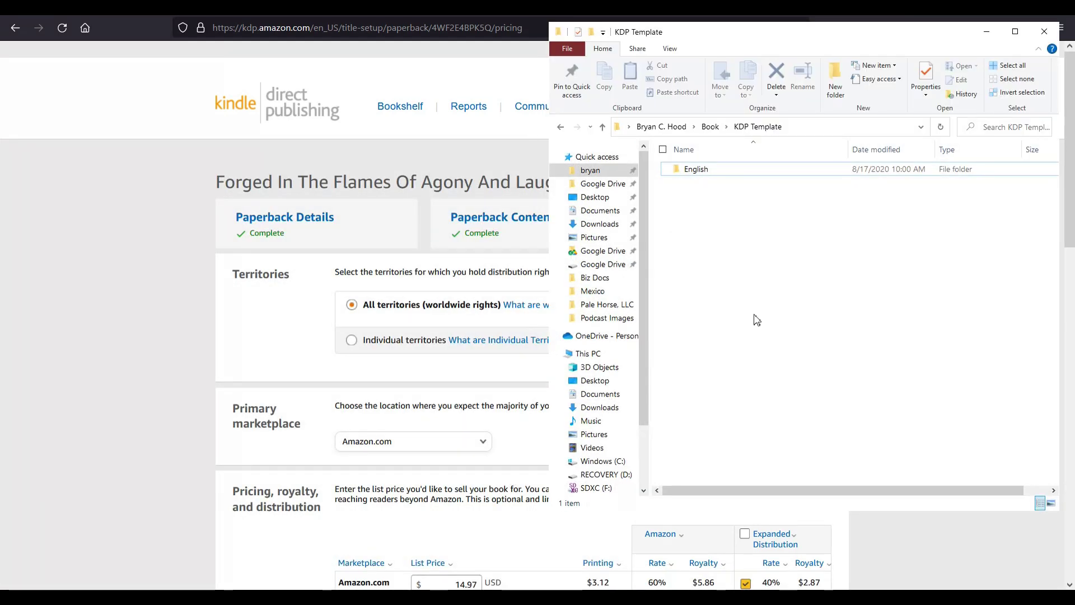
left_click(88, 294)
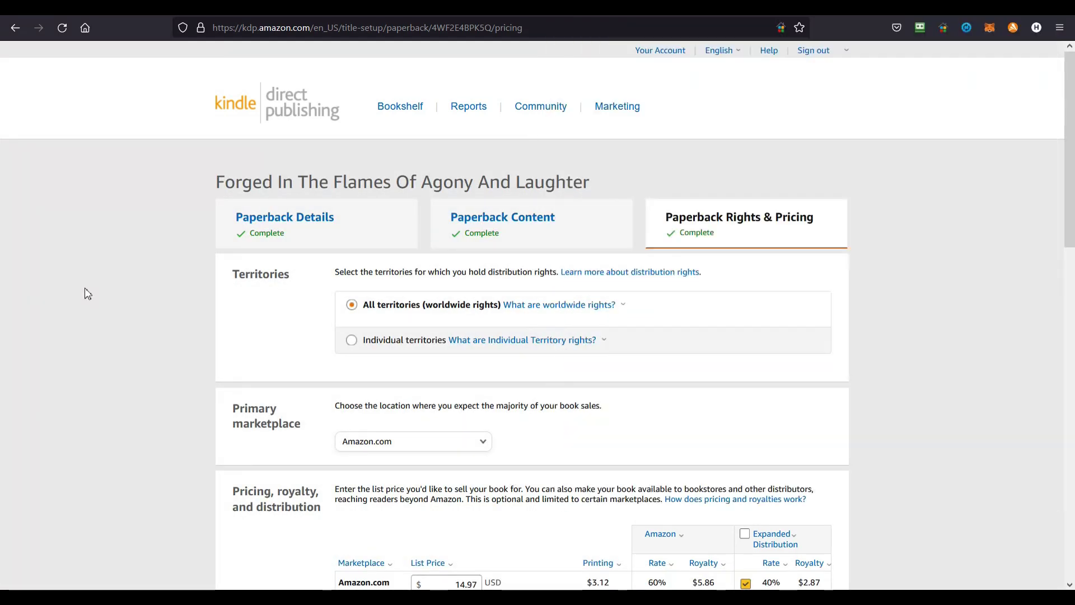
- Return to the Bookshelf without saving the pricing page, and open the English folder inside the KDP Template folder in File Explorer
left_click(401, 106)
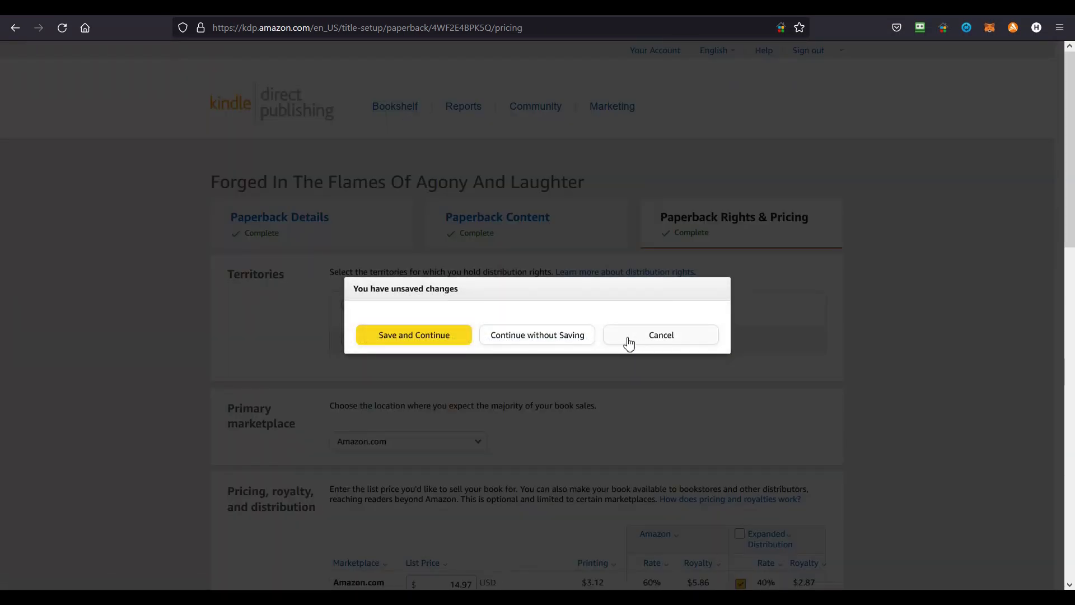
left_click(572, 336)
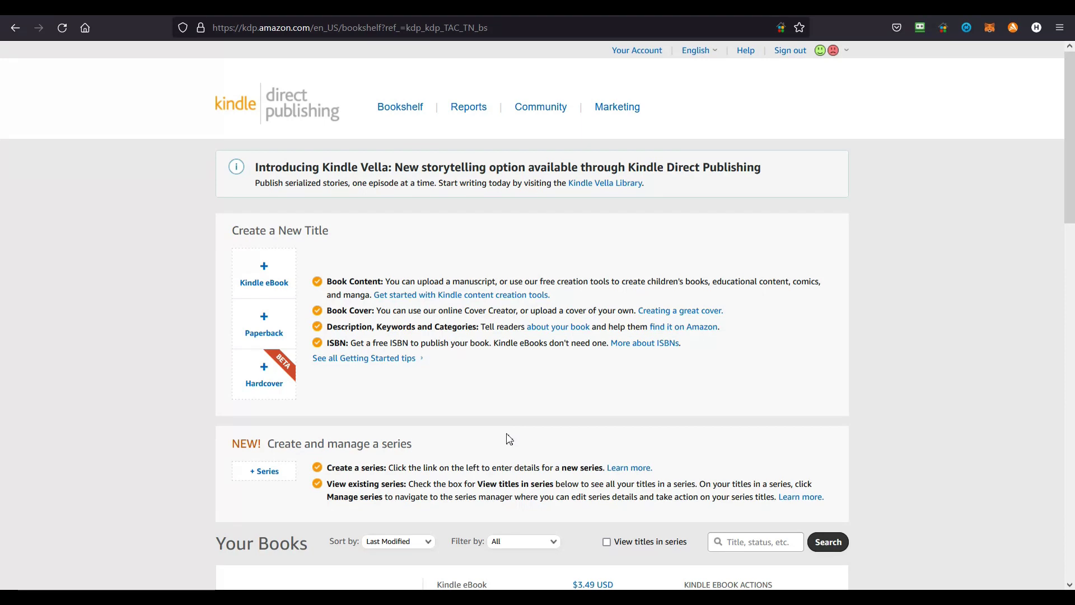
key("super")
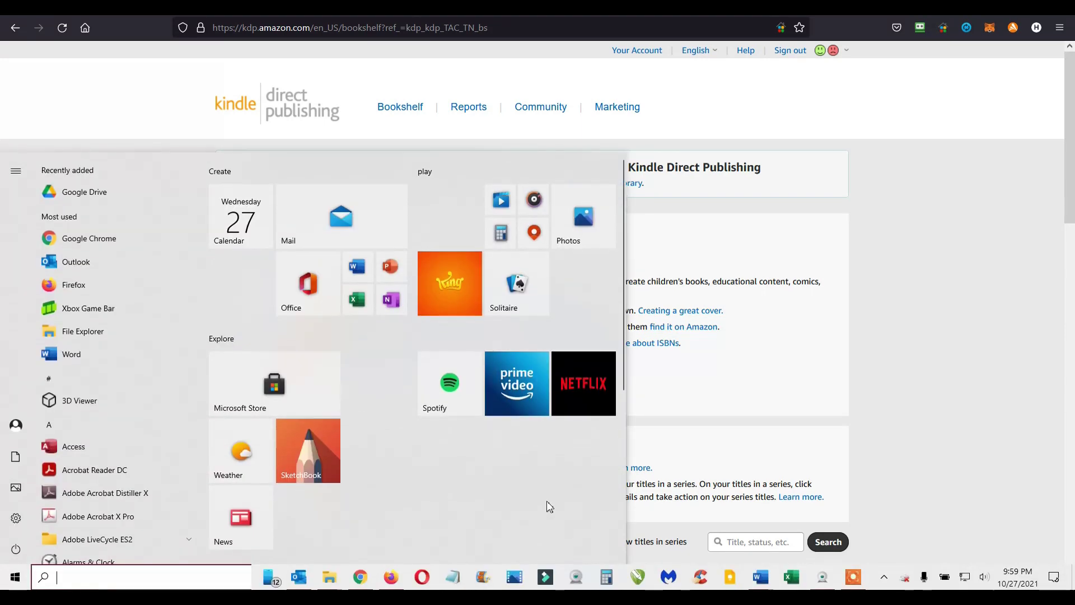
mouse_move(338, 579)
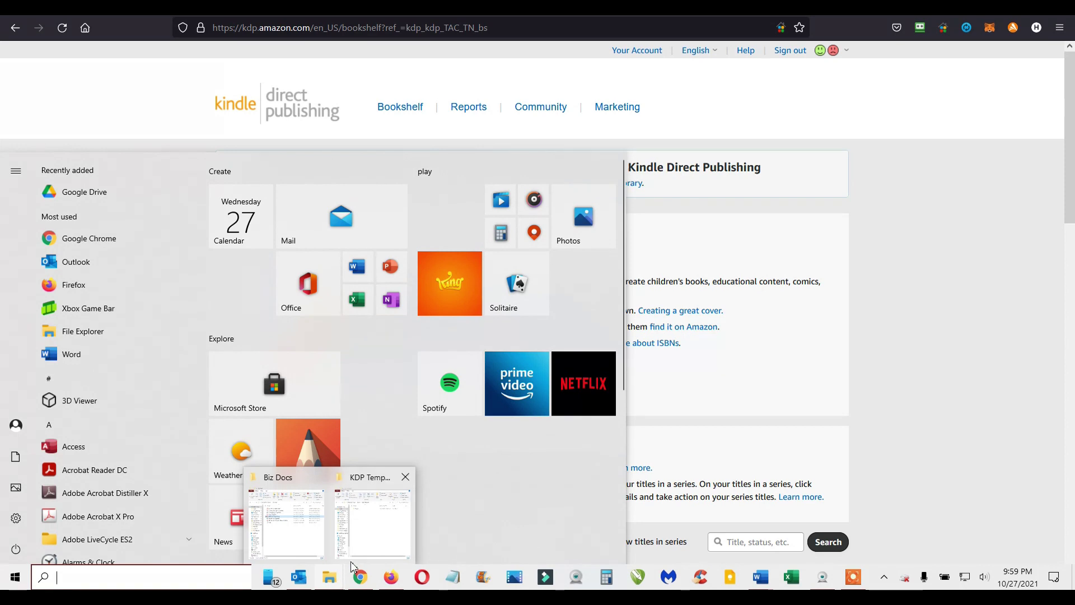
left_click(374, 537)
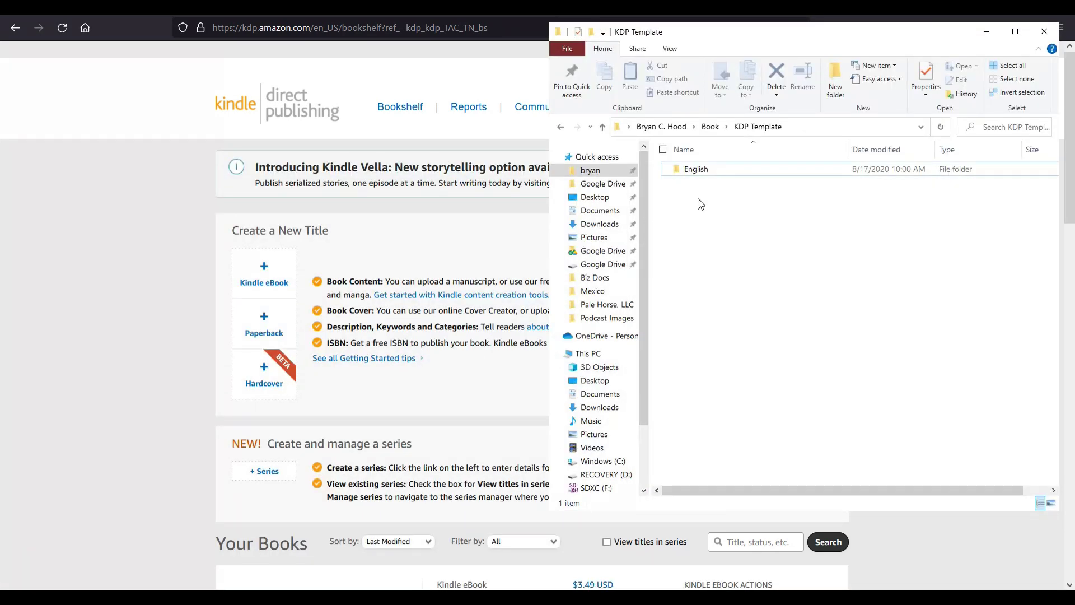
double_click(696, 174)
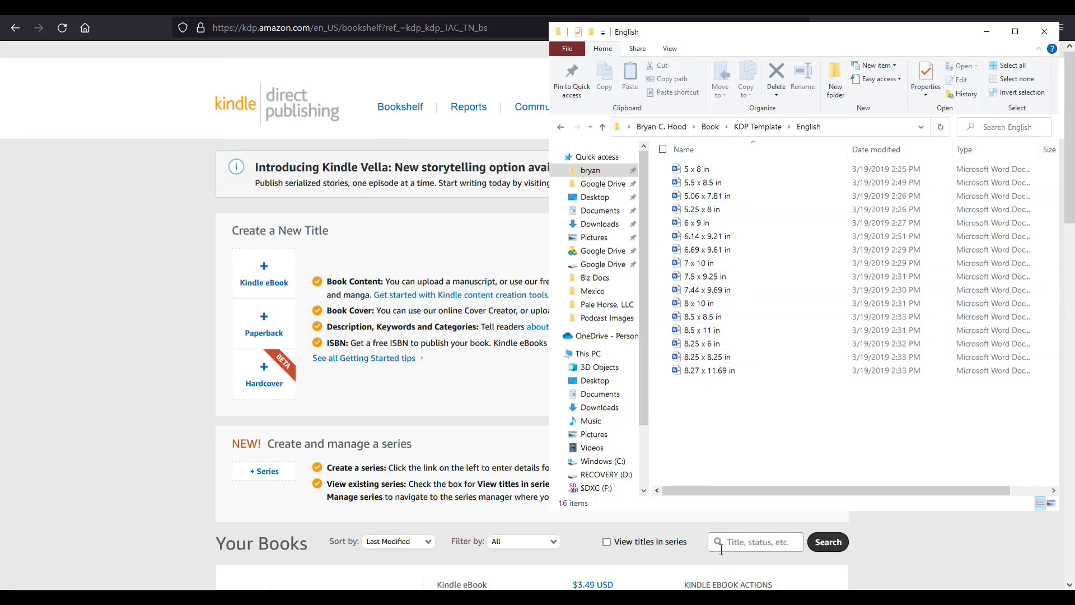
- Switch to the book manuscript in Word and examine the layout of its title, copyright, dedication, disclaimer and preface pages
key("super")
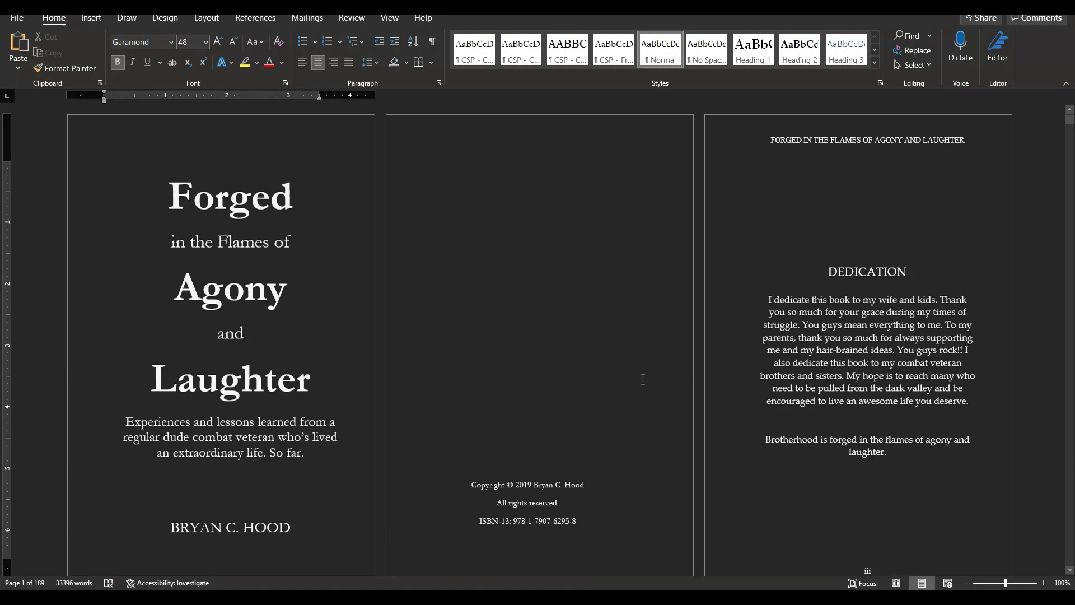
scroll(737, 363, "down", 2)
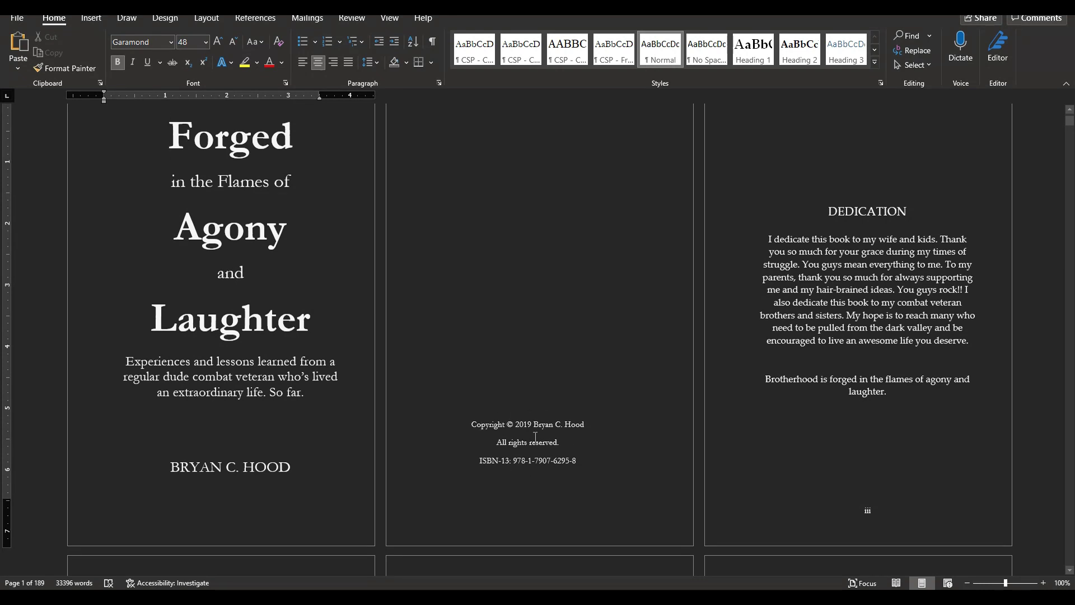
scroll(543, 482, "down", 2)
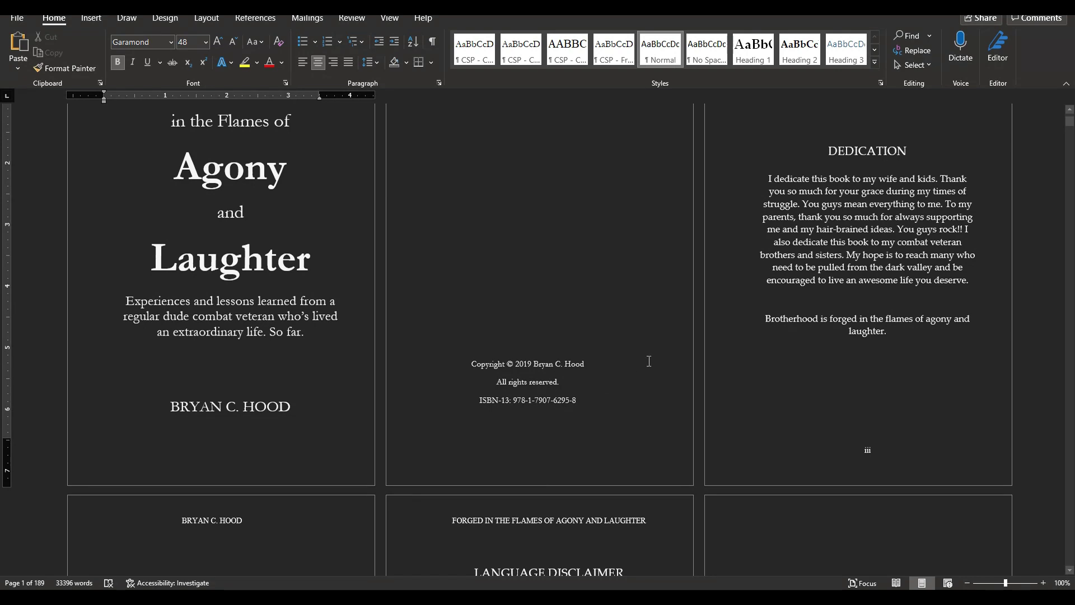
scroll(740, 376, "down", 3)
scroll(740, 376, "down", 5)
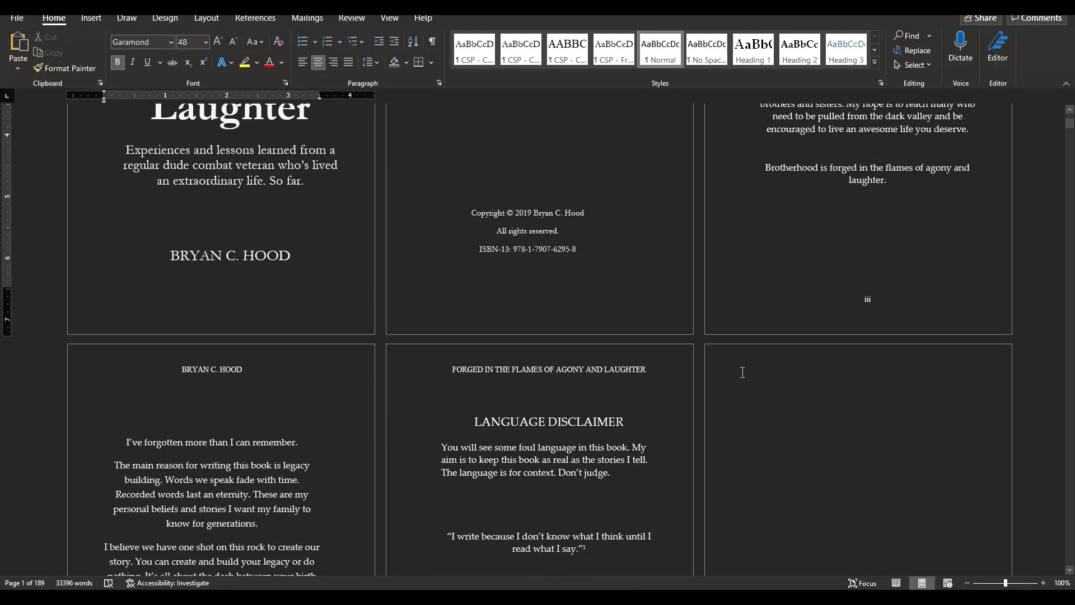
scroll(742, 372, "down", 5)
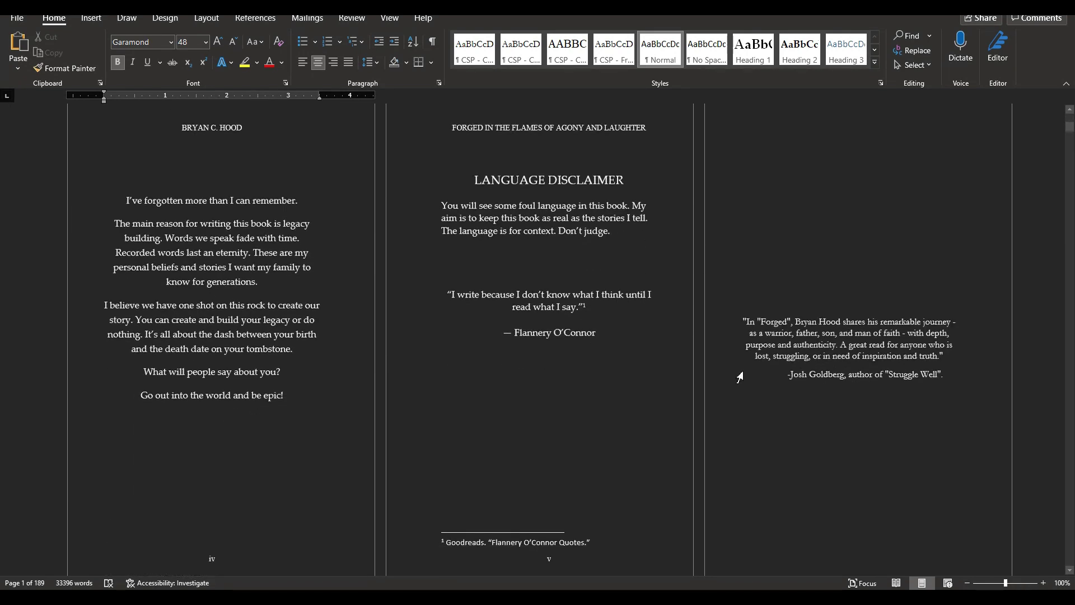
scroll(740, 377, "down", 3)
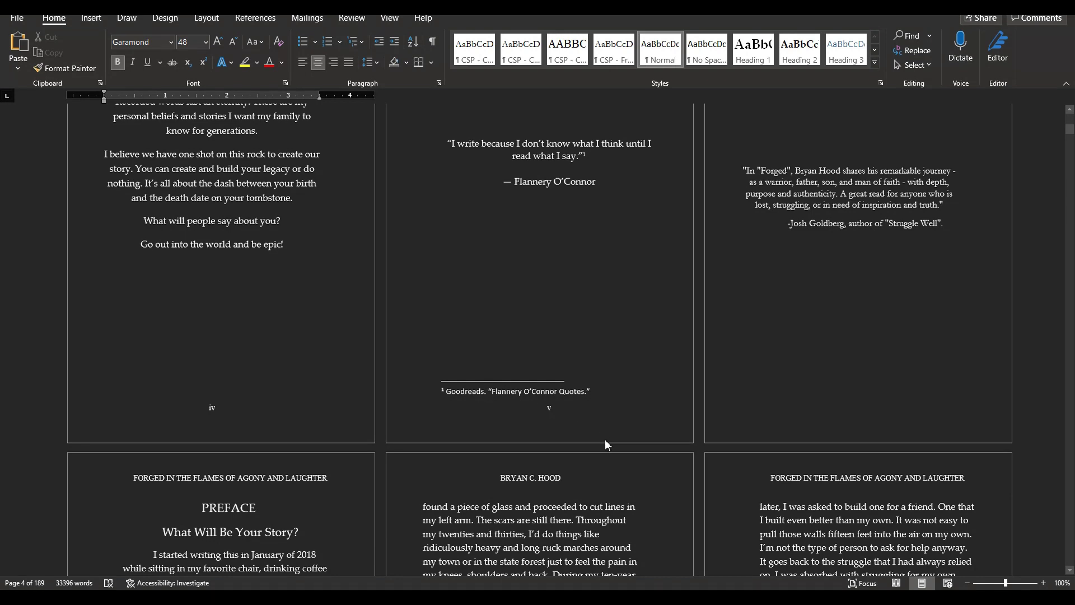
scroll(605, 440, "down", 10)
scroll(607, 440, "down", 8)
scroll(606, 440, "down", 9)
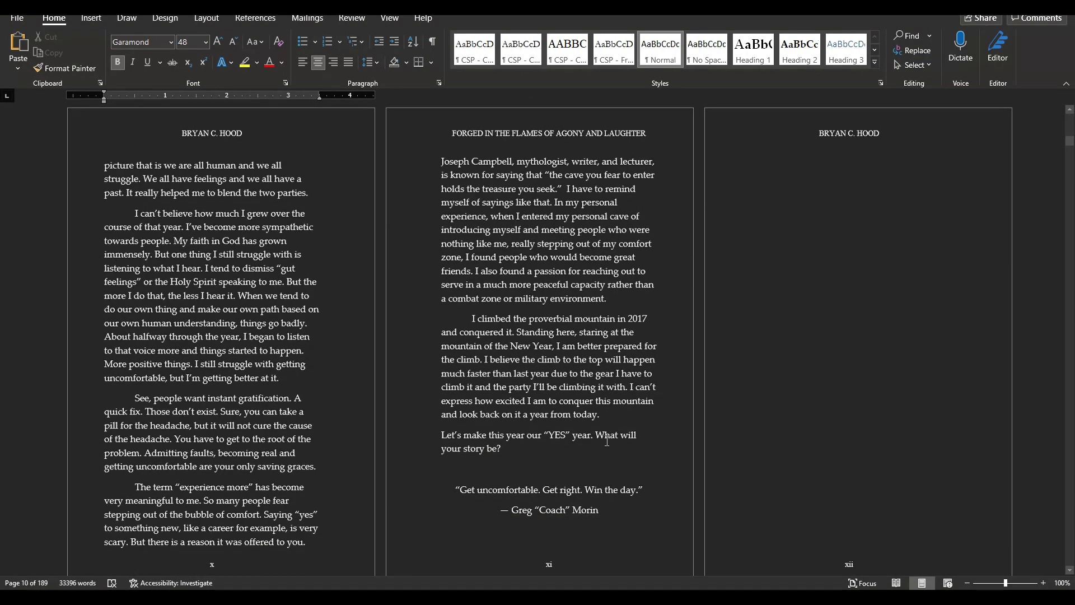
- Examine the manuscript's contents and acknowledgments pages and the opening pages of Chapter 1: Getting Started
scroll(607, 440, "down", 3)
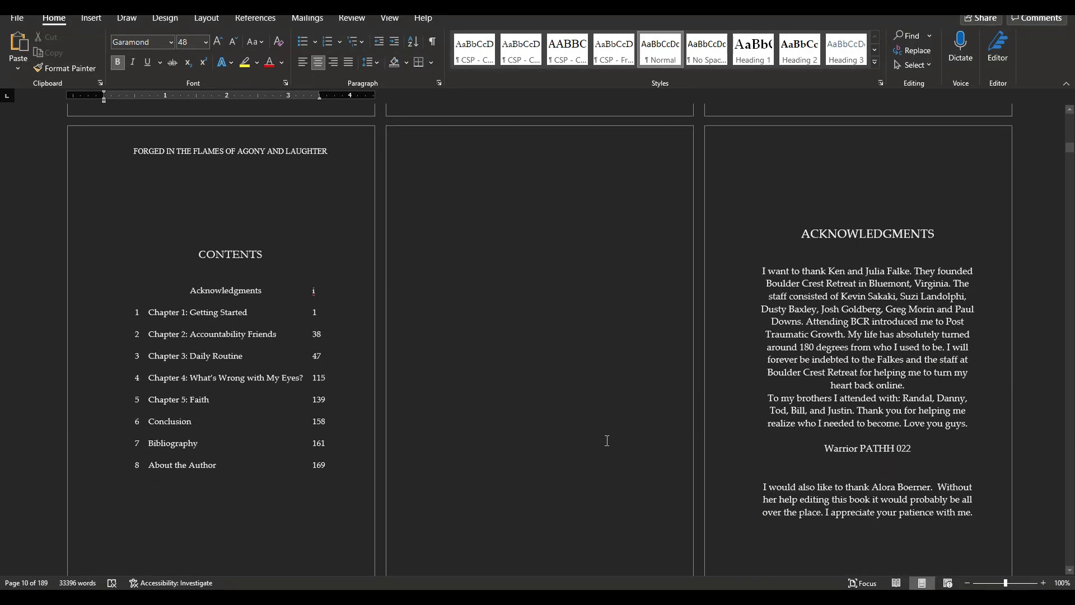
scroll(606, 440, "down", 9)
scroll(606, 440, "down", 4)
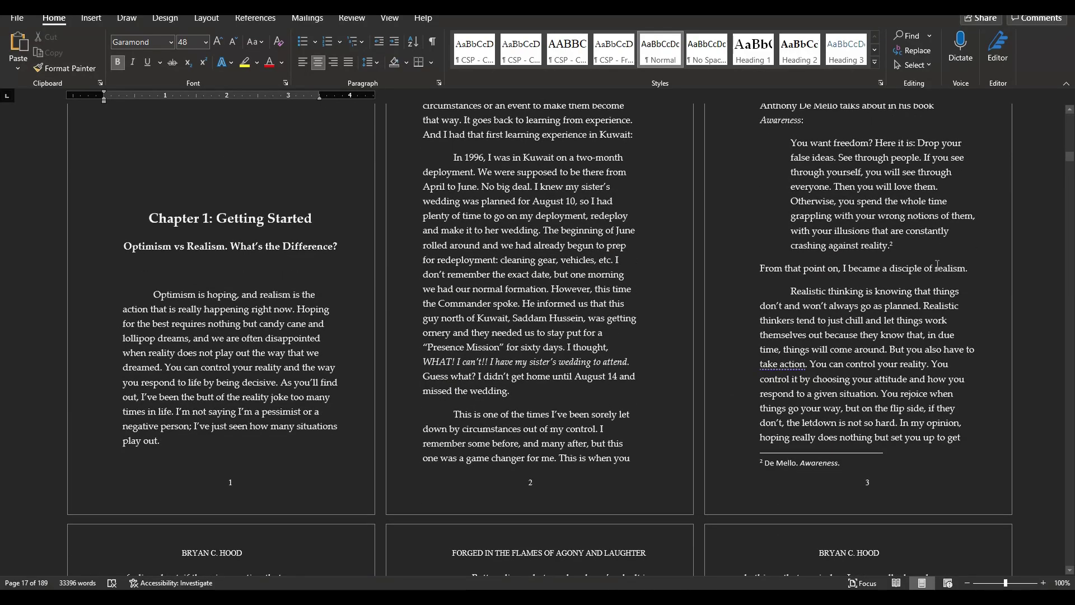
- Go to the back of the manuscript and examine the last chapter pages and the Conclusion
left_click_drag(1069, 158, 1073, 554)
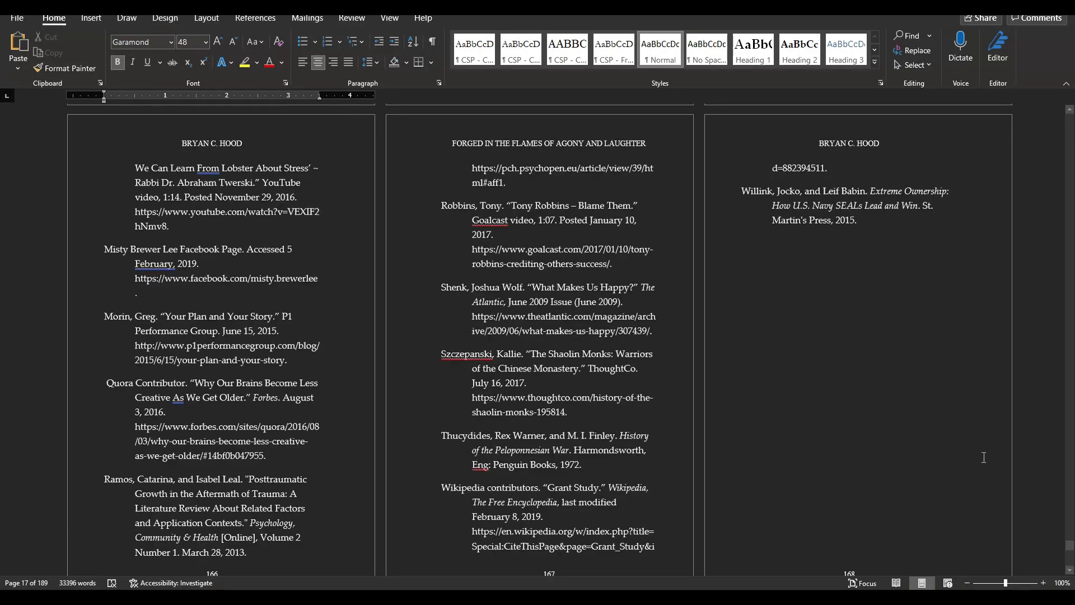
scroll(984, 456, "up", 6)
scroll(1070, 327, "up", 15)
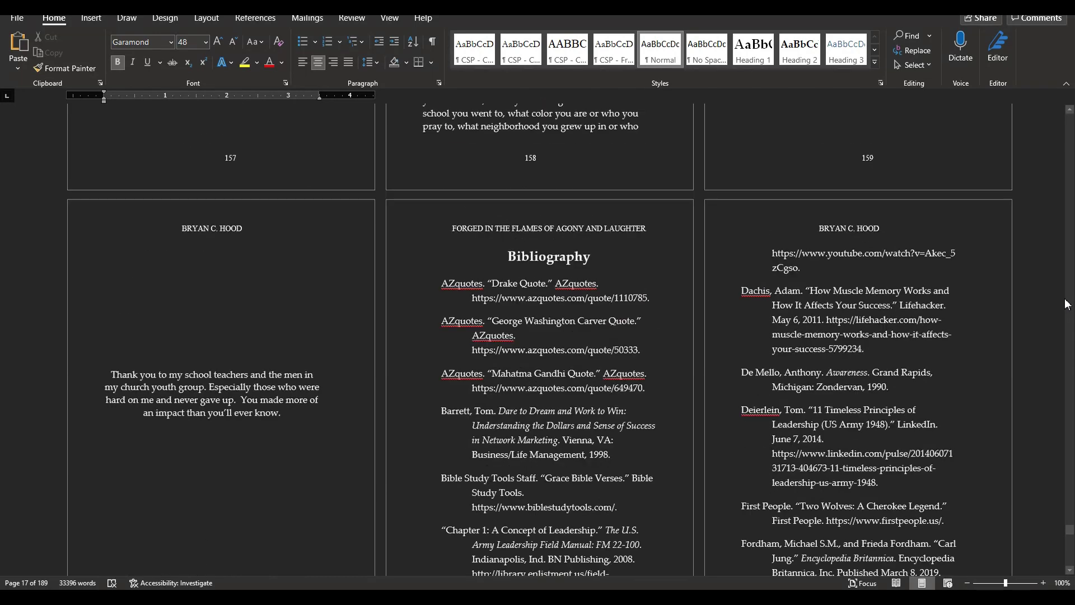
scroll(1065, 302, "up", 12)
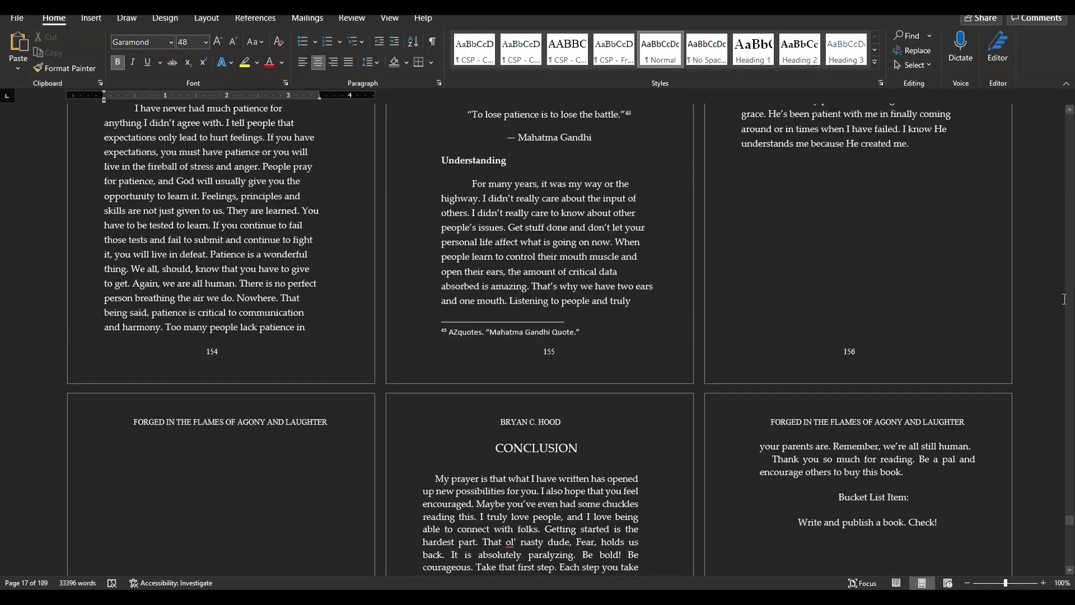
scroll(1063, 298, "down", 5)
scroll(1063, 300, "up", 6)
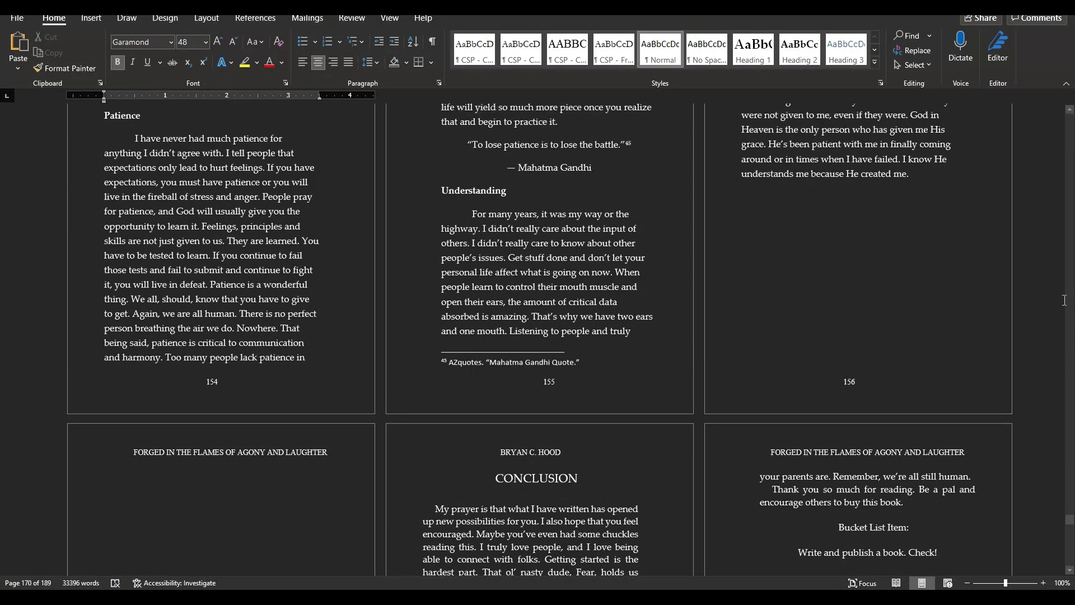
scroll(1064, 300, "up", 4)
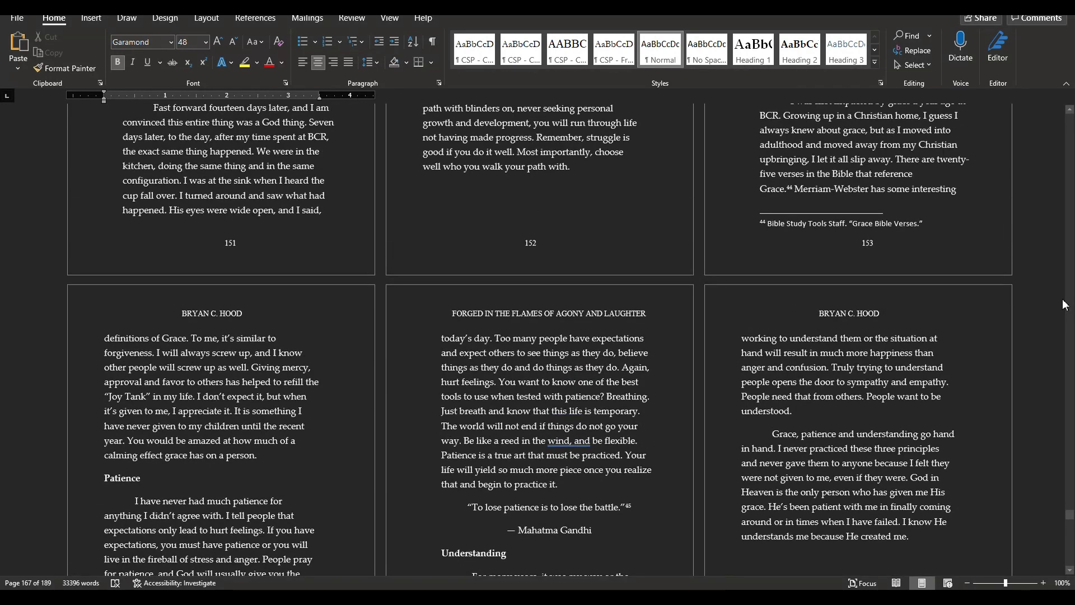
scroll(1066, 304, "up", 8)
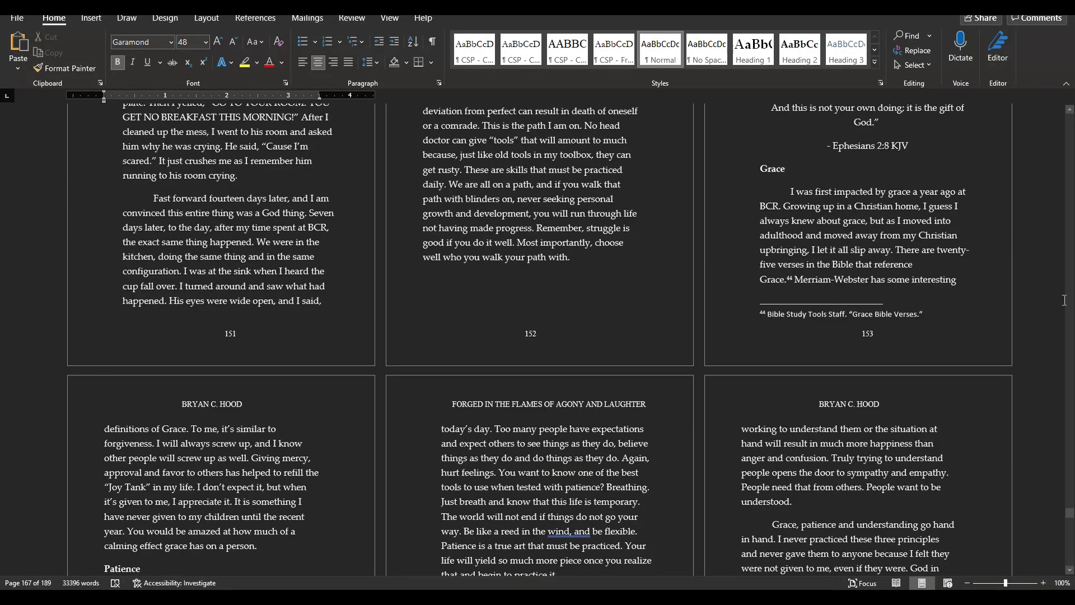
scroll(1063, 300, "down", 18)
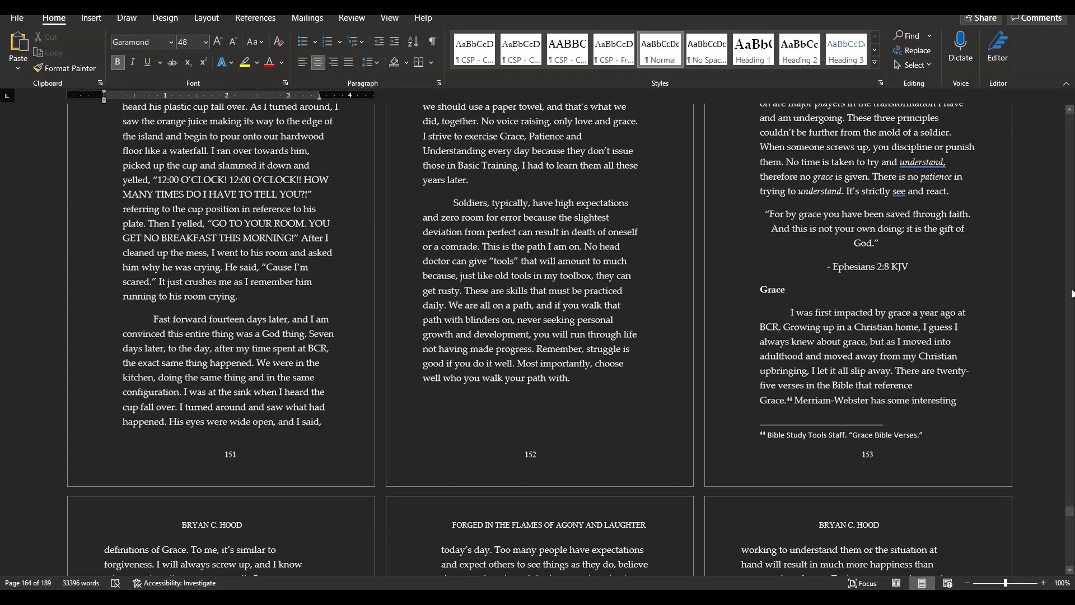
scroll(1062, 294, "down", 3)
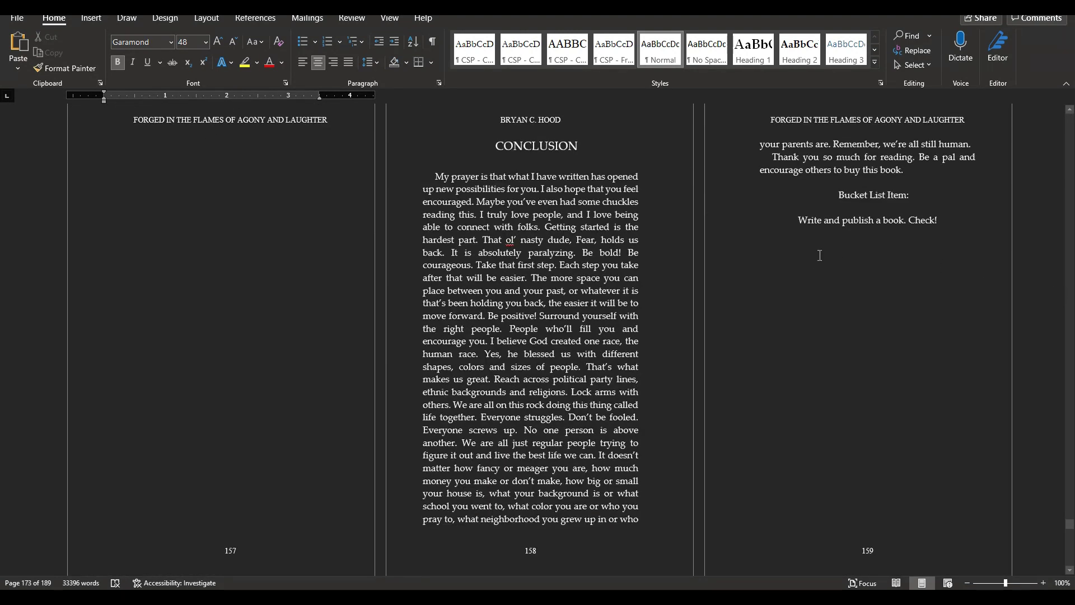
- Review the closing thank-you page and the formatting of the Bibliography entries through their last page
scroll(704, 352, "down", 3)
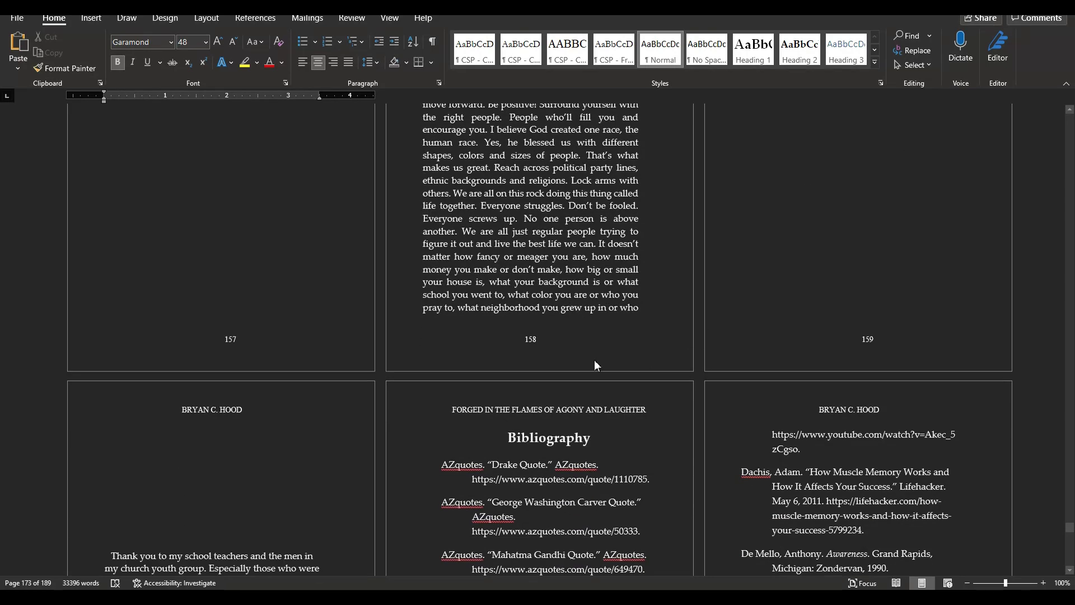
scroll(339, 376, "down", 4)
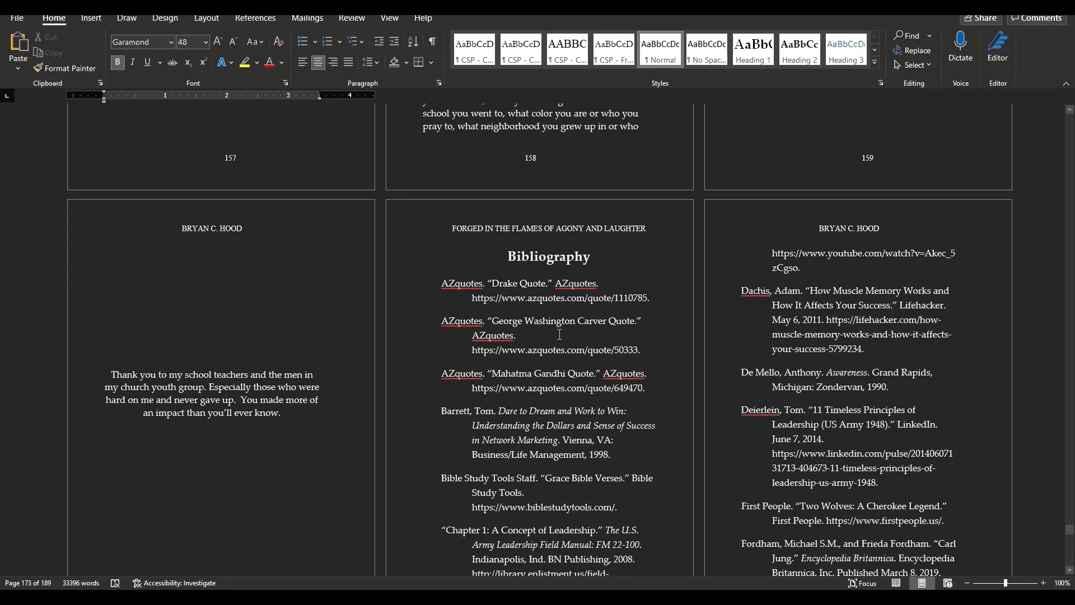
scroll(679, 452, "down", 3)
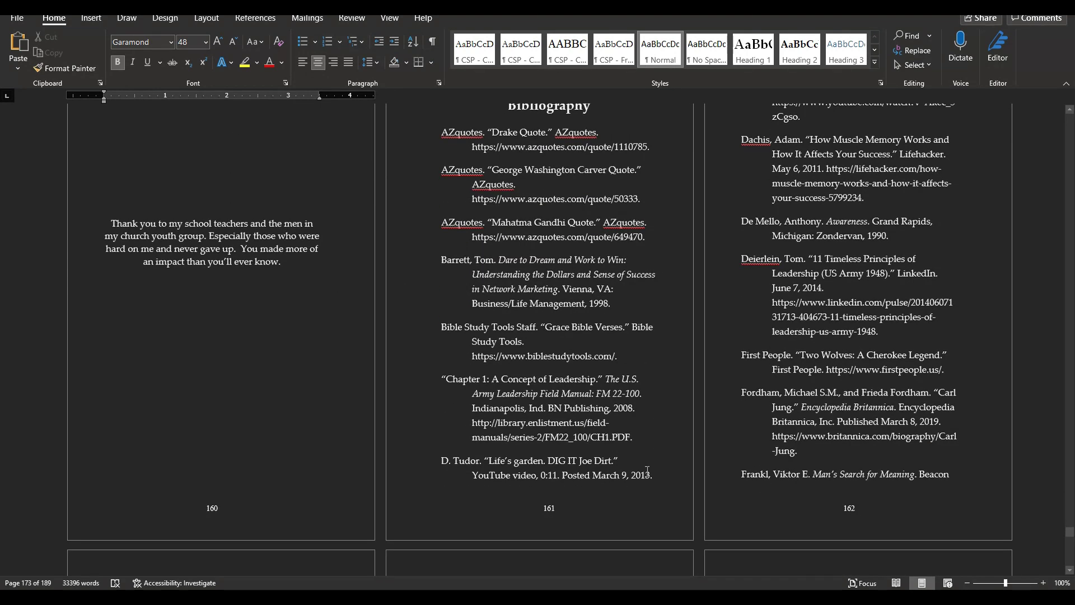
scroll(672, 454, "down", 3)
scroll(666, 456, "down", 3)
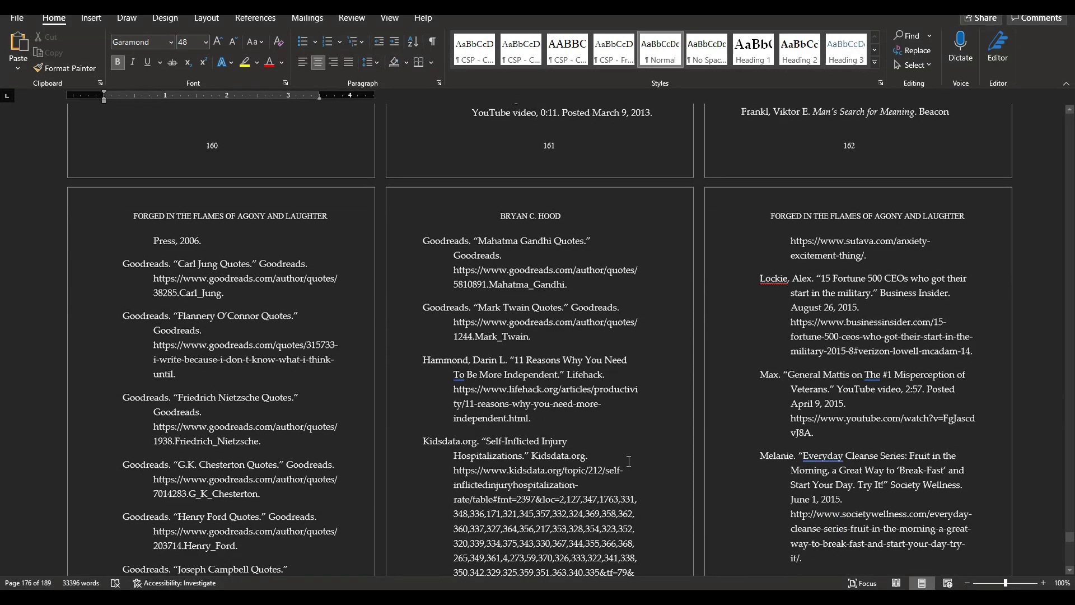
scroll(629, 460, "down", 3)
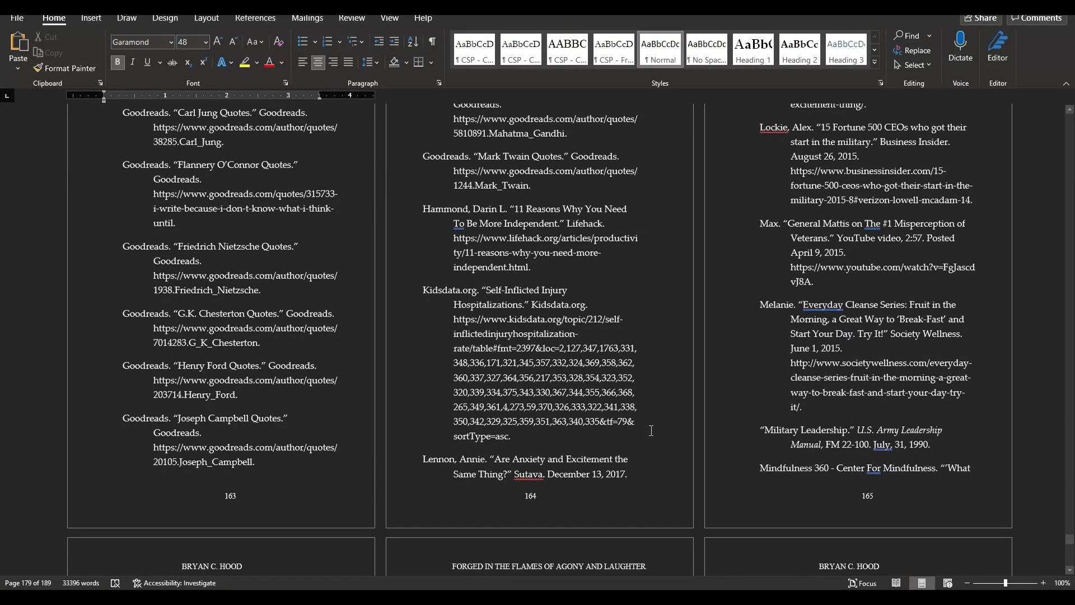
scroll(651, 428, "down", 4)
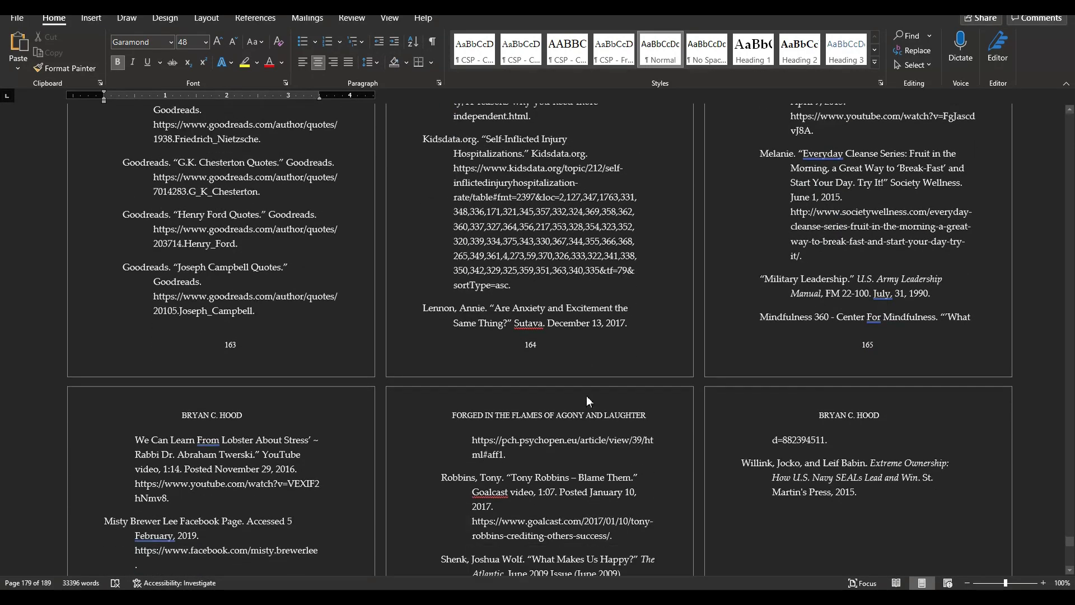
scroll(566, 395, "down", 7)
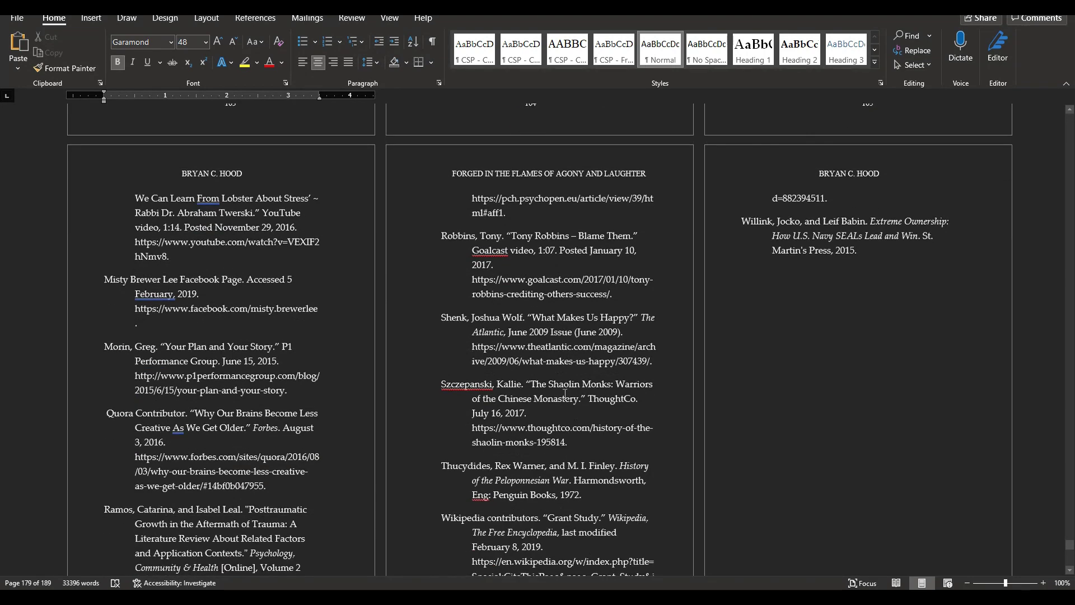
- Review the About the Author section, including its photo, contact links, logo and final blank page
scroll(562, 392, "down", 4)
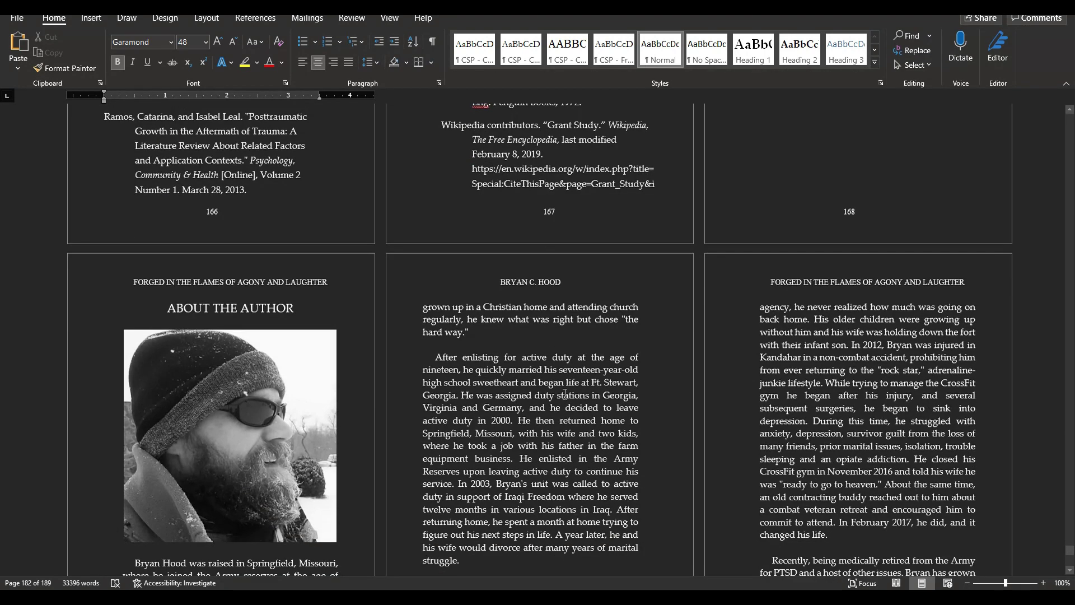
scroll(617, 318, "down", 1)
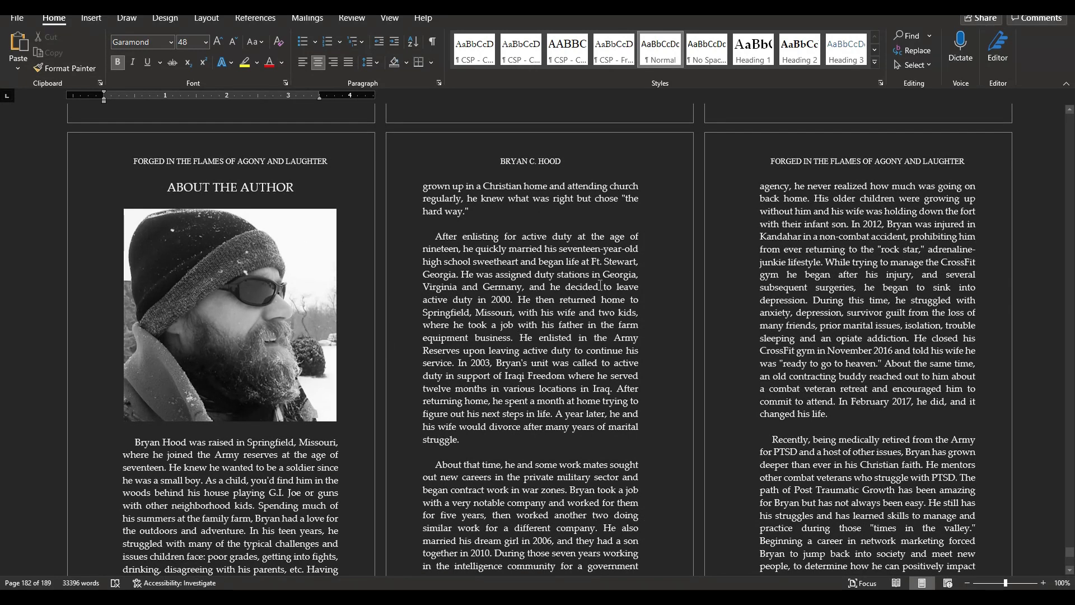
scroll(599, 285, "down", 8)
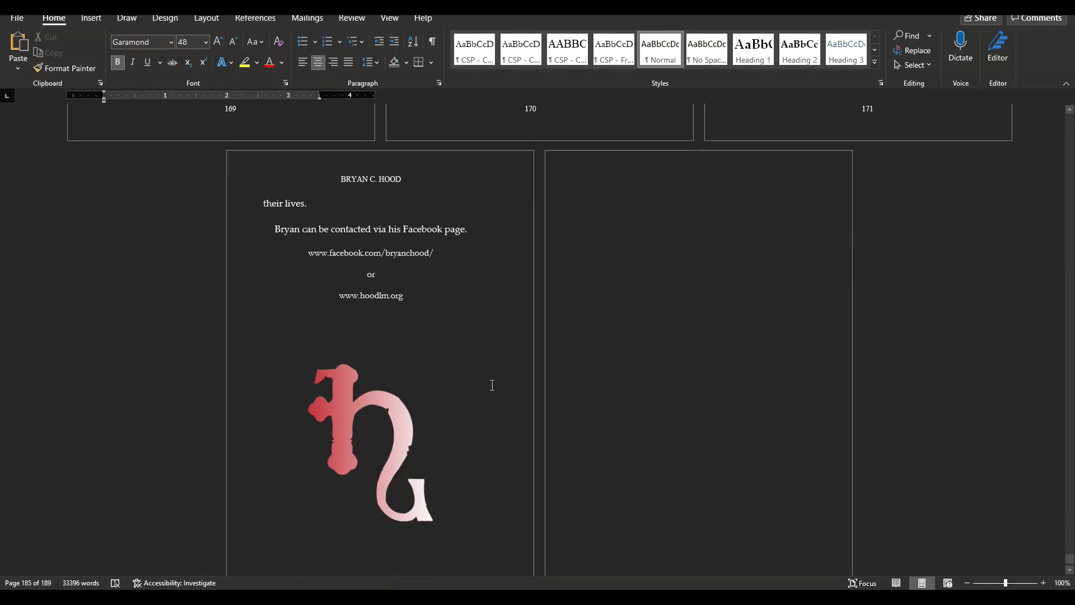
scroll(492, 385, "down", 1)
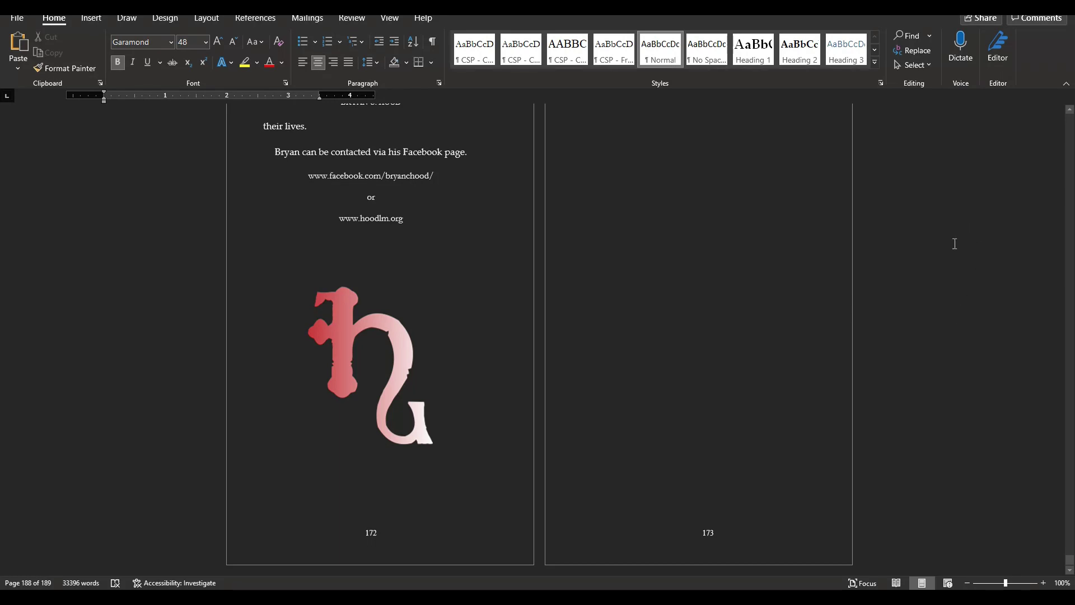
- Switch to the KDP Bookshelf in Firefox and open the Kindle content creation tools link in a new tab
key("super")
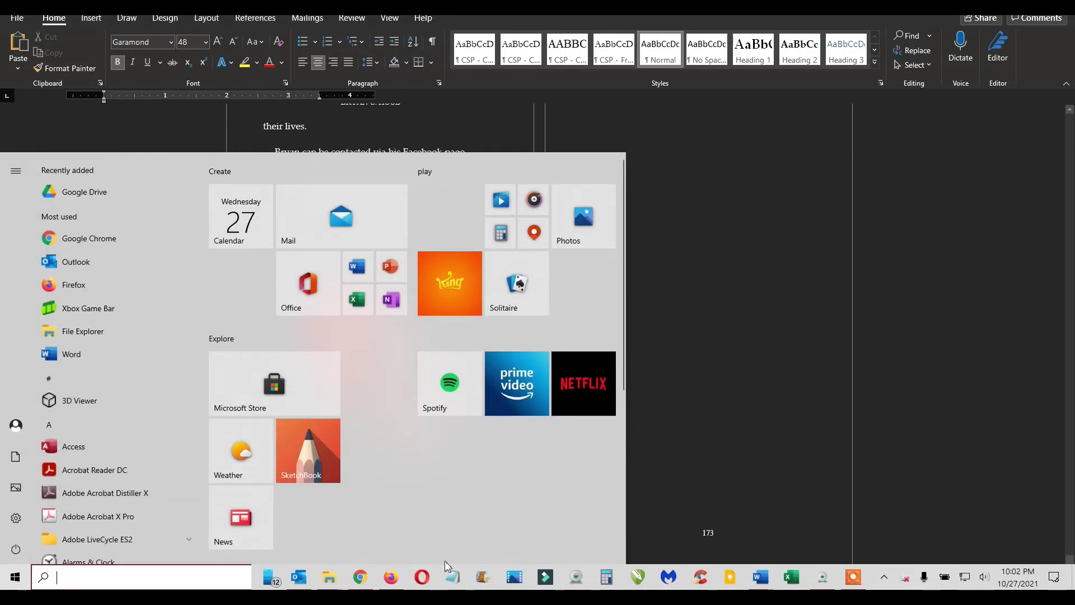
mouse_move(373, 582)
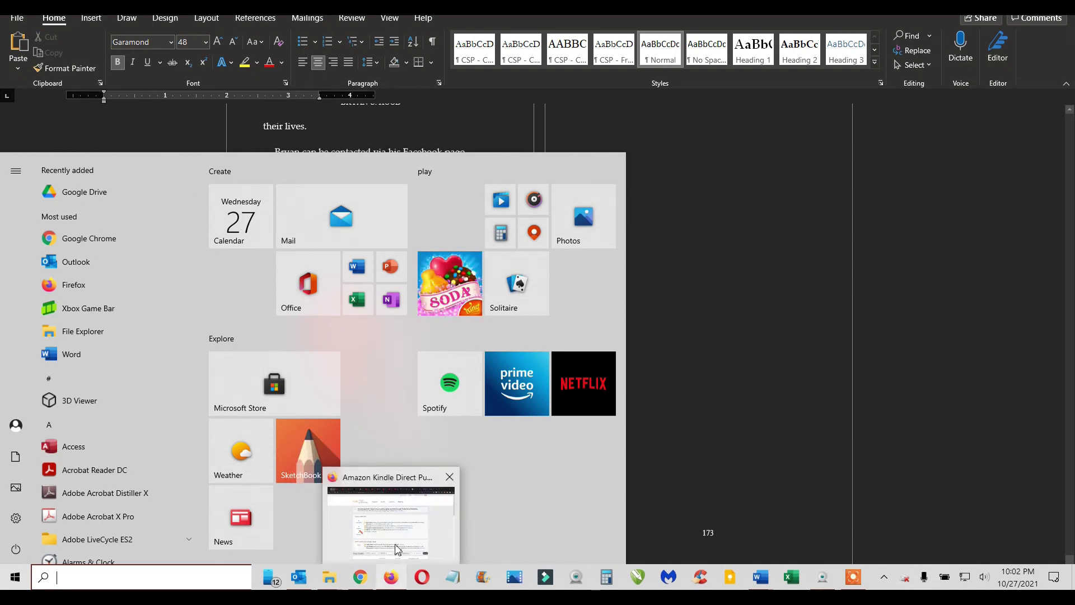
left_click(401, 531)
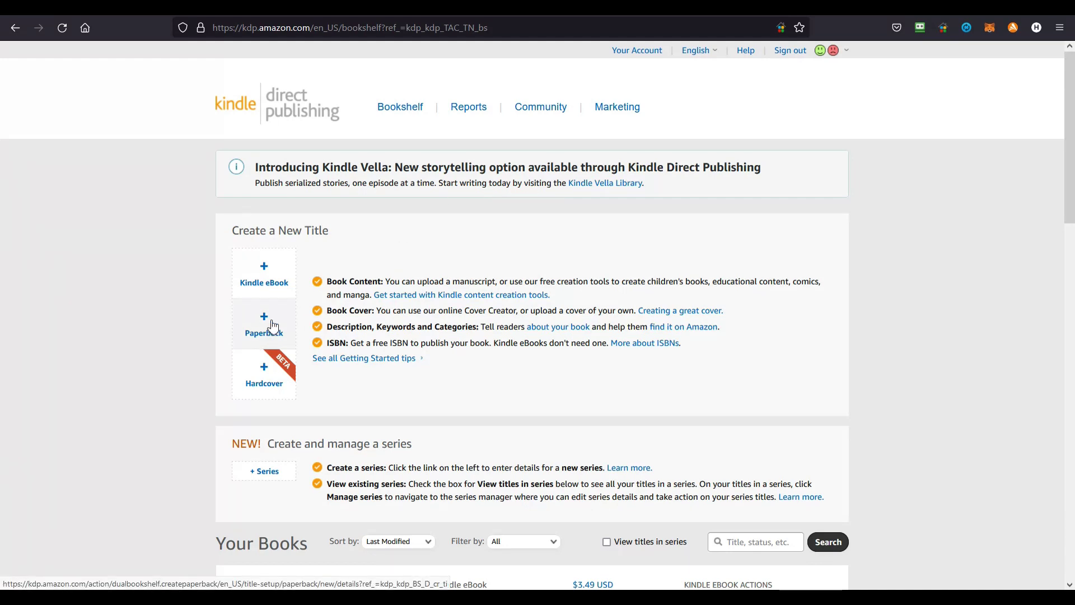
right_click(439, 301)
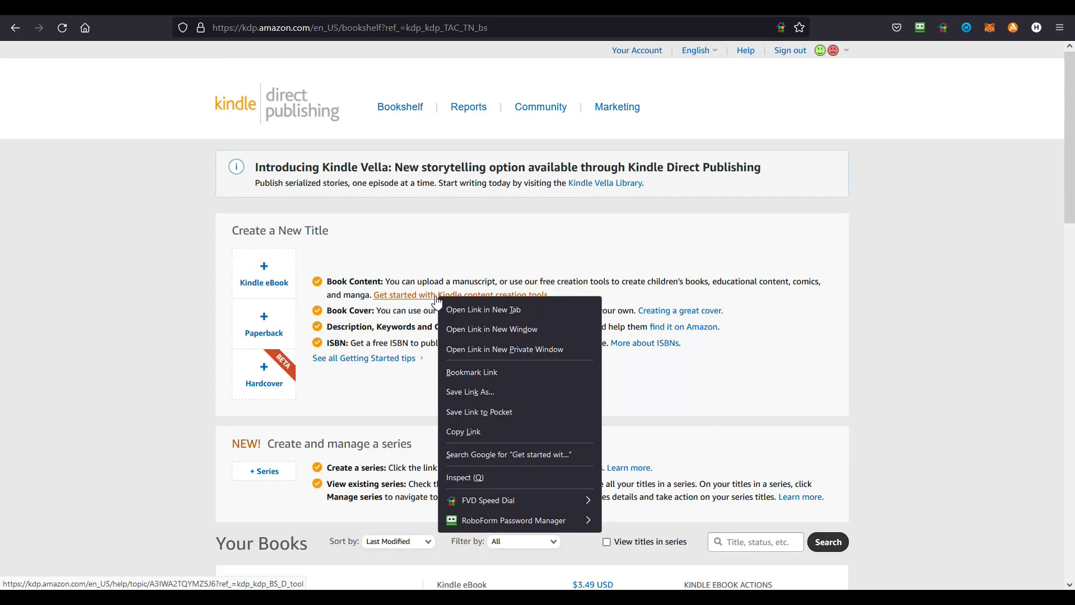
left_click(452, 305)
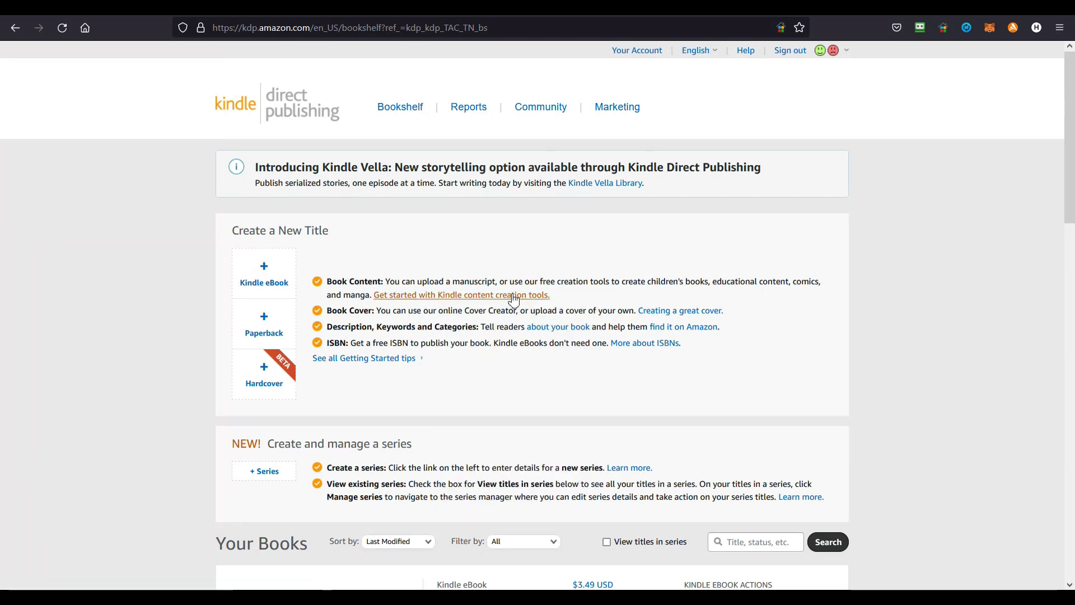
left_click(140, 7)
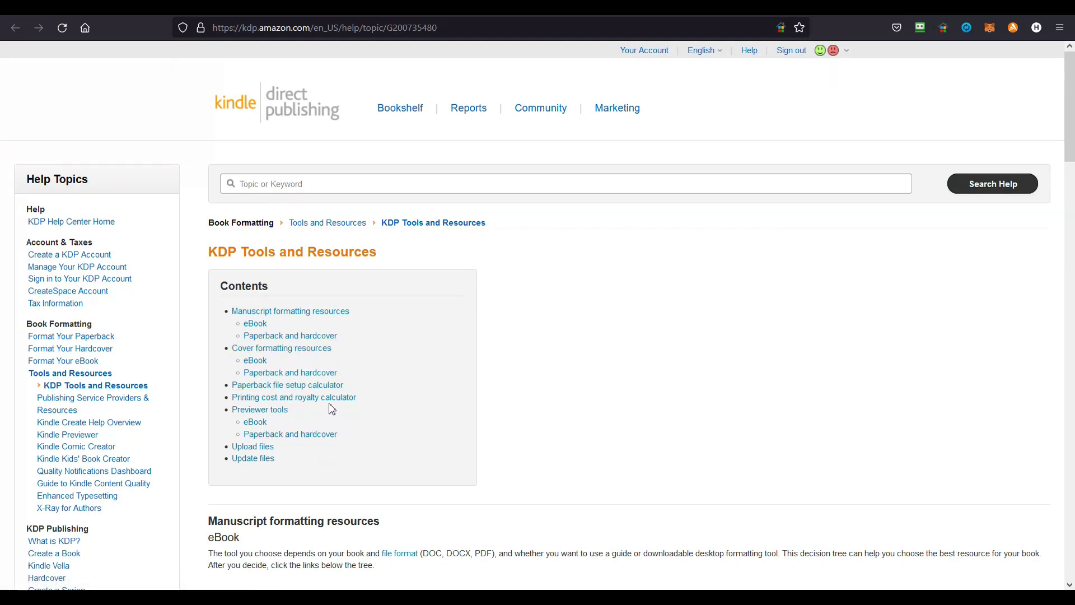
- Examine the KDP Tools and Resources contents list, help topics and the eBook manuscript formatting decision tree
scroll(314, 350, "down", 3)
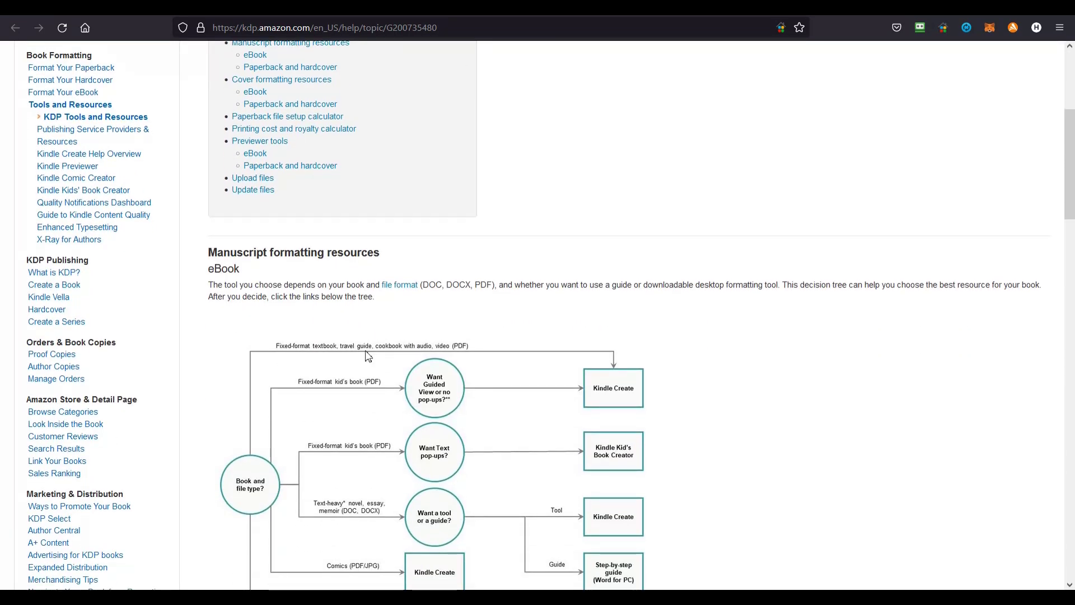
scroll(368, 356, "down", 2)
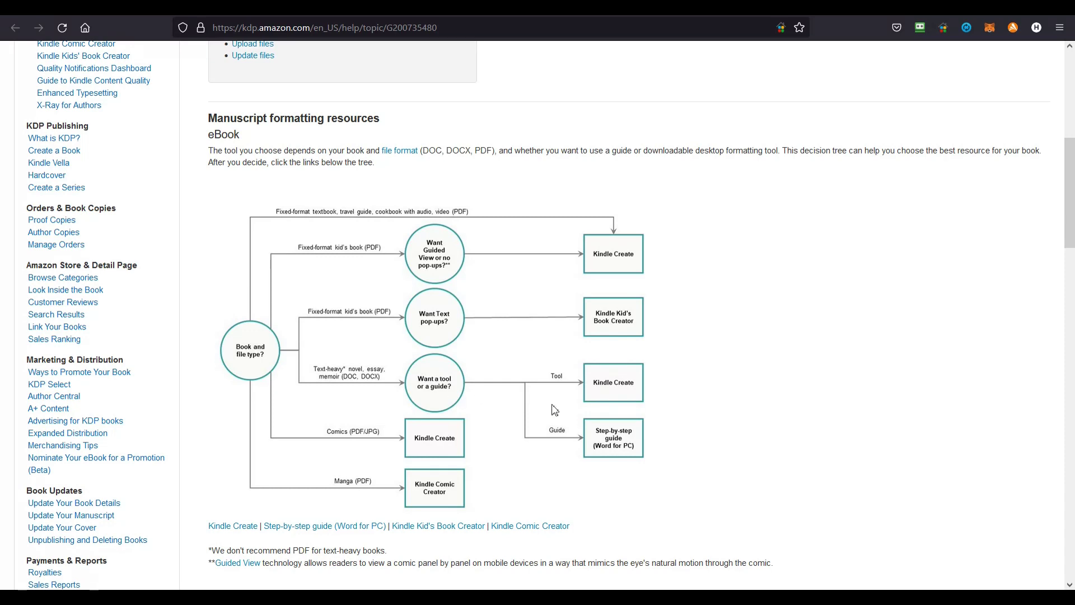
scroll(392, 400, "down", 6)
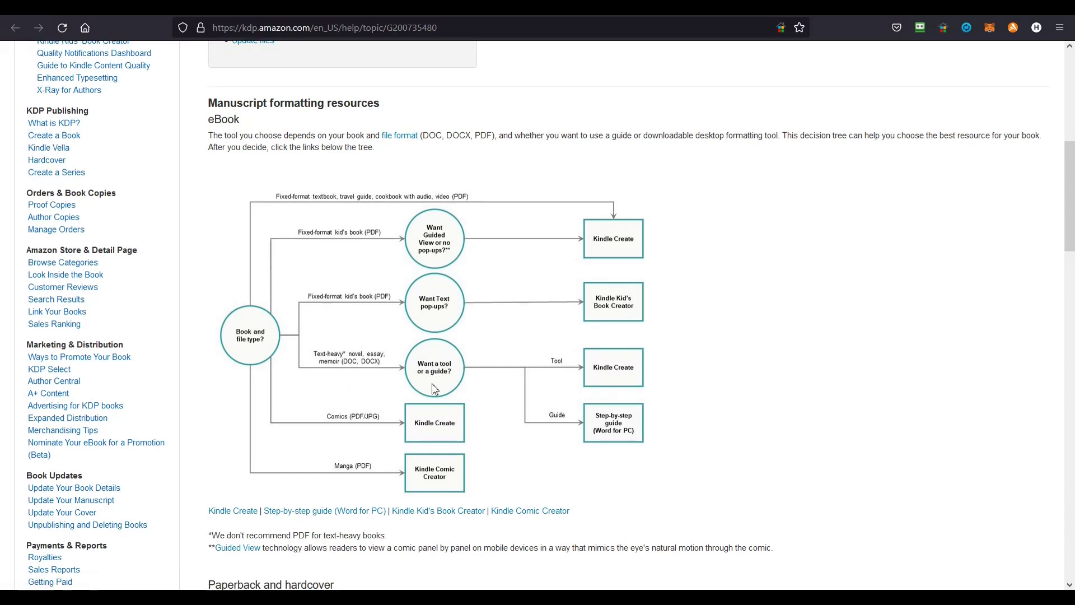
scroll(269, 390, "up", 5)
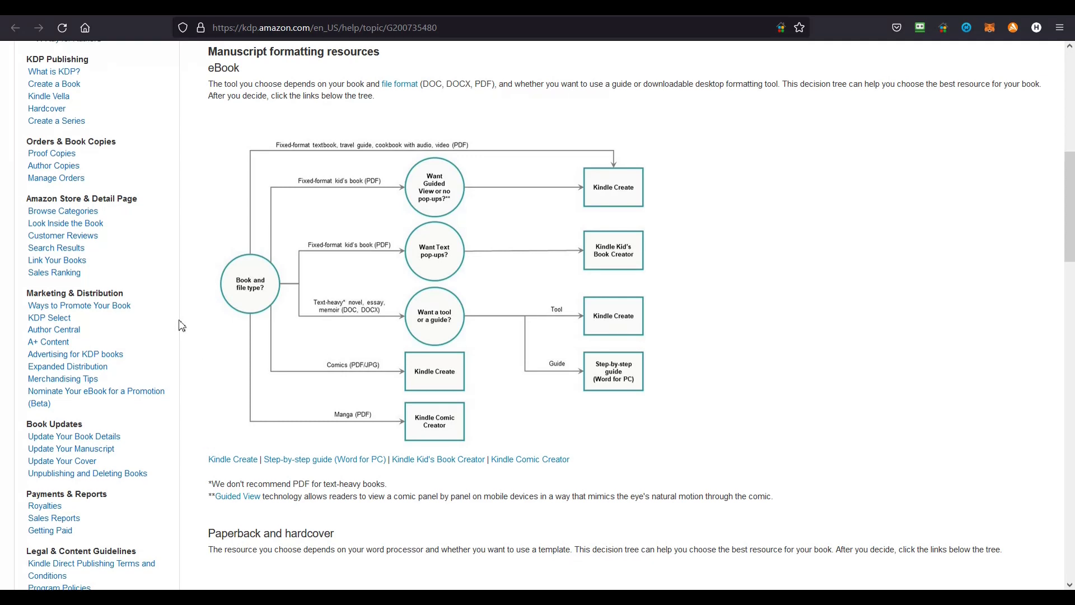
scroll(182, 325, "up", 2)
scroll(182, 322, "up", 2)
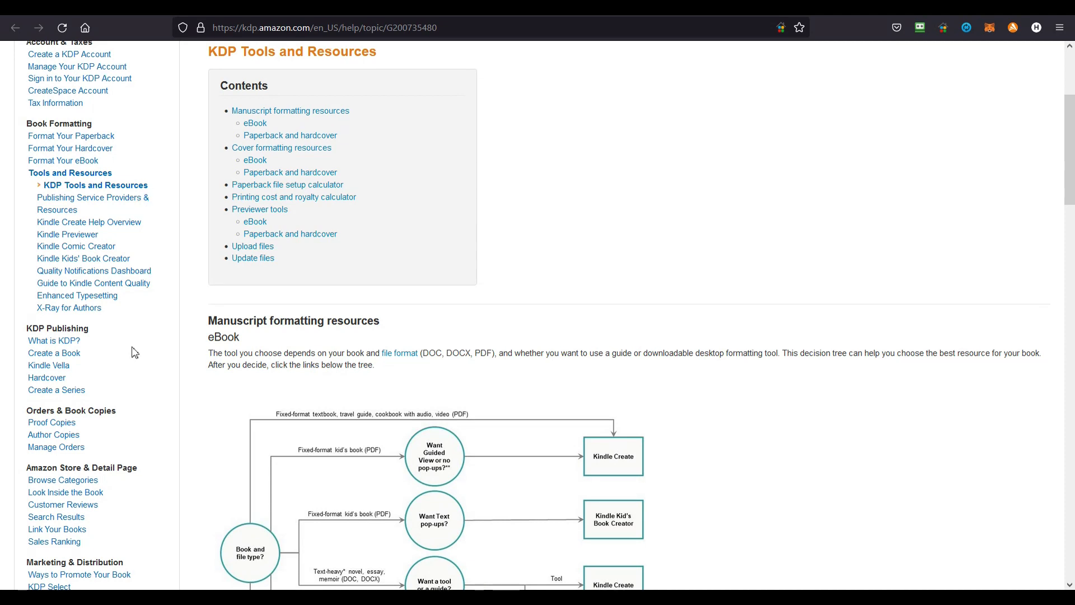
scroll(132, 351, "up", 2)
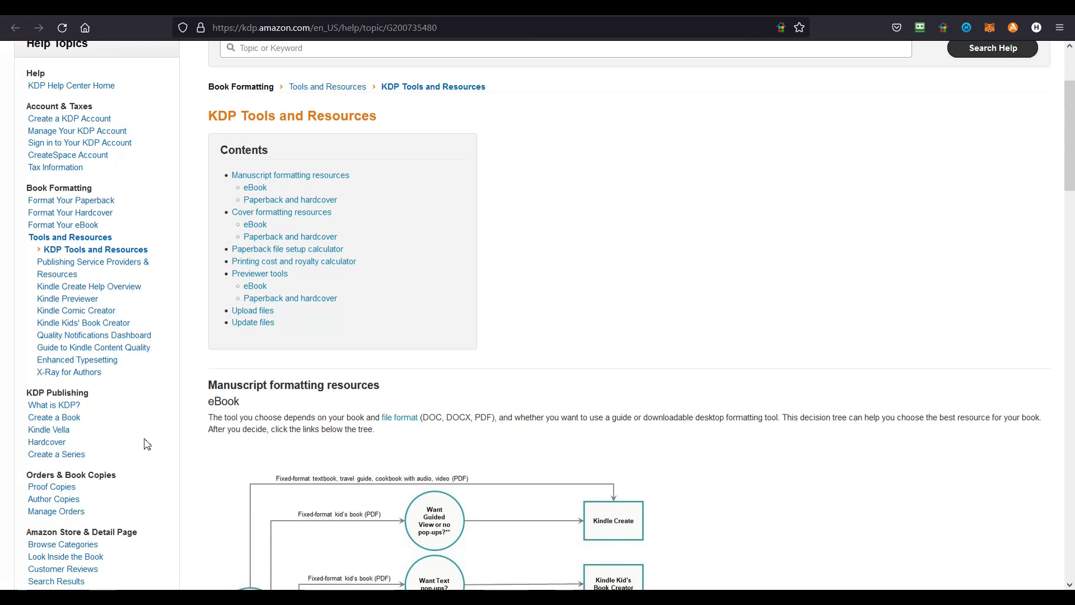
- Open the Author Central help topic in a new tab and follow its link to Amazon Author Central
scroll(146, 444, "down", 4)
scroll(147, 444, "down", 4)
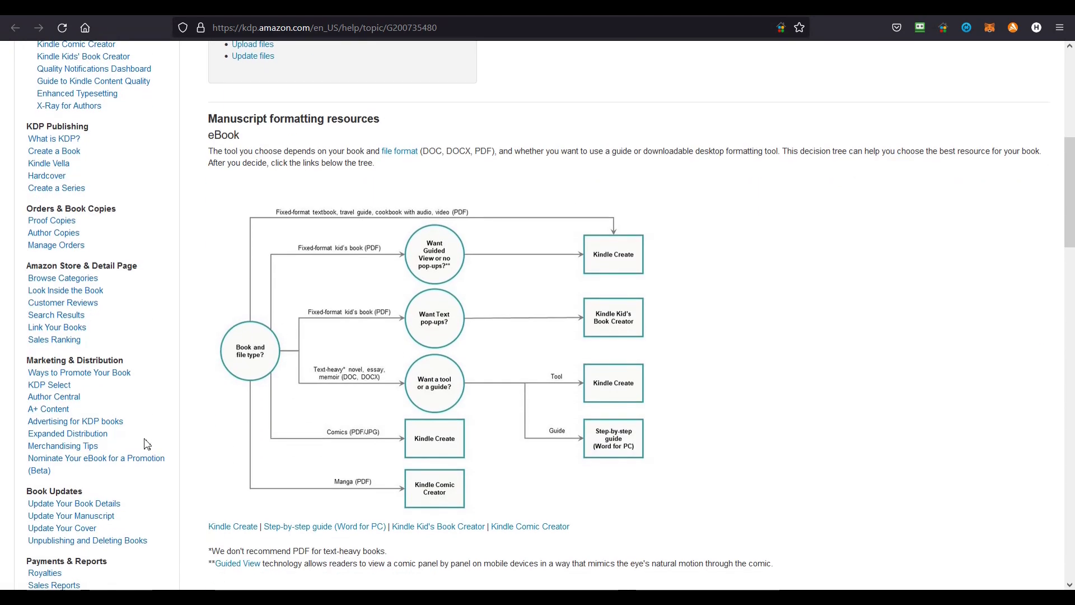
right_click(78, 395)
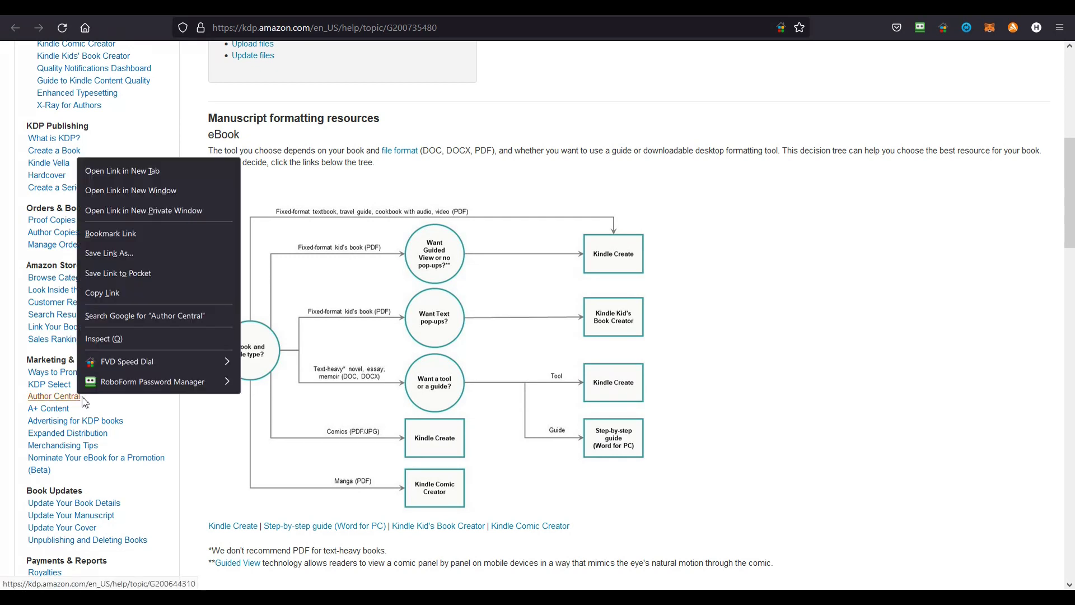
left_click(114, 175)
left_click(147, 7)
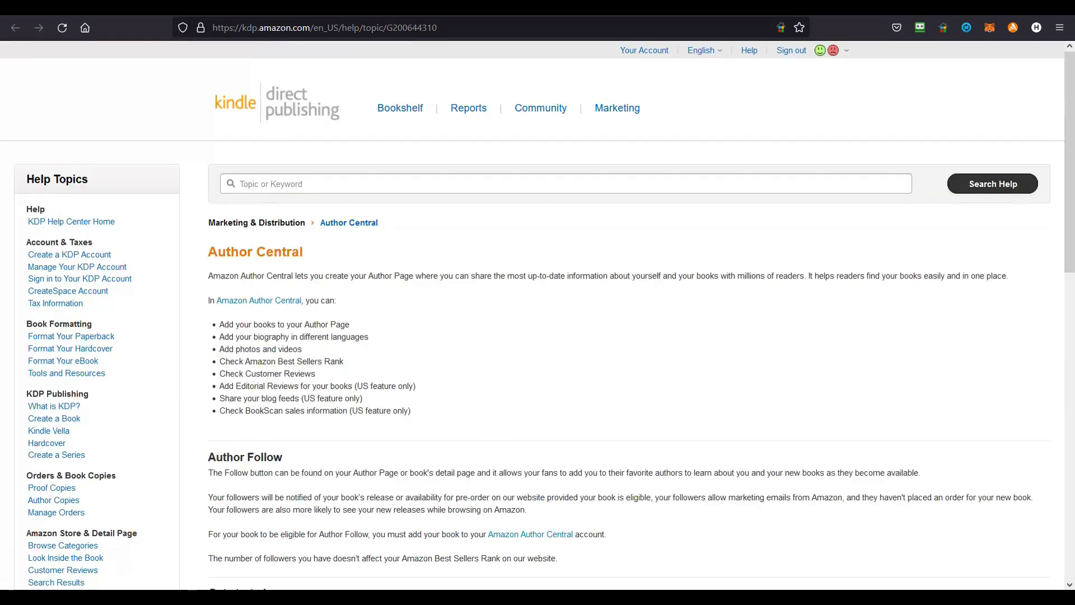
left_click(275, 309)
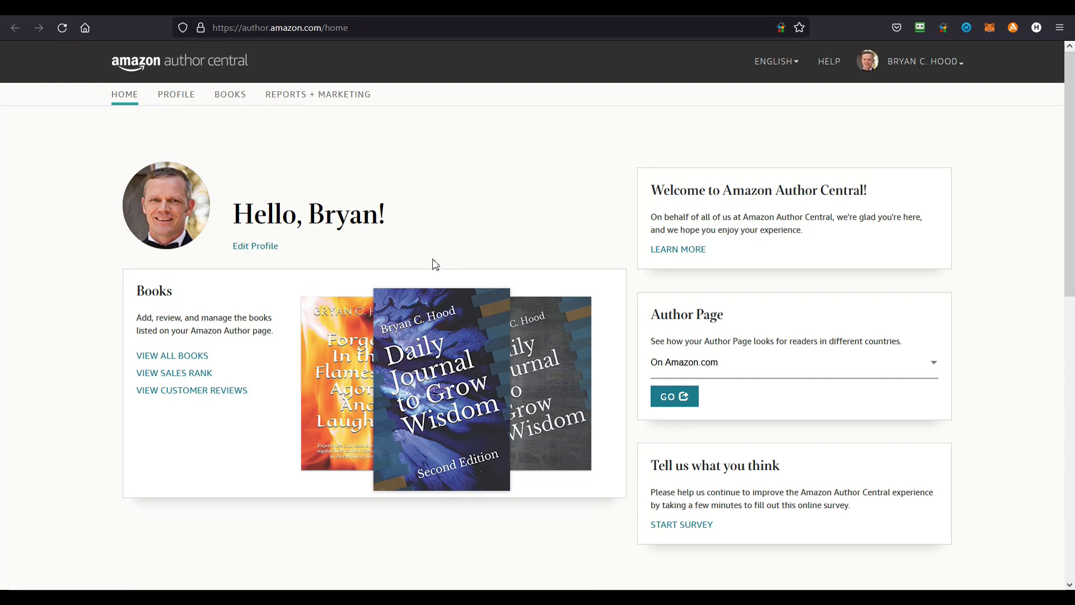
- Open the author profile in Author Central and review its photo, biography, page URL, blog feed and media sections
left_click(187, 95)
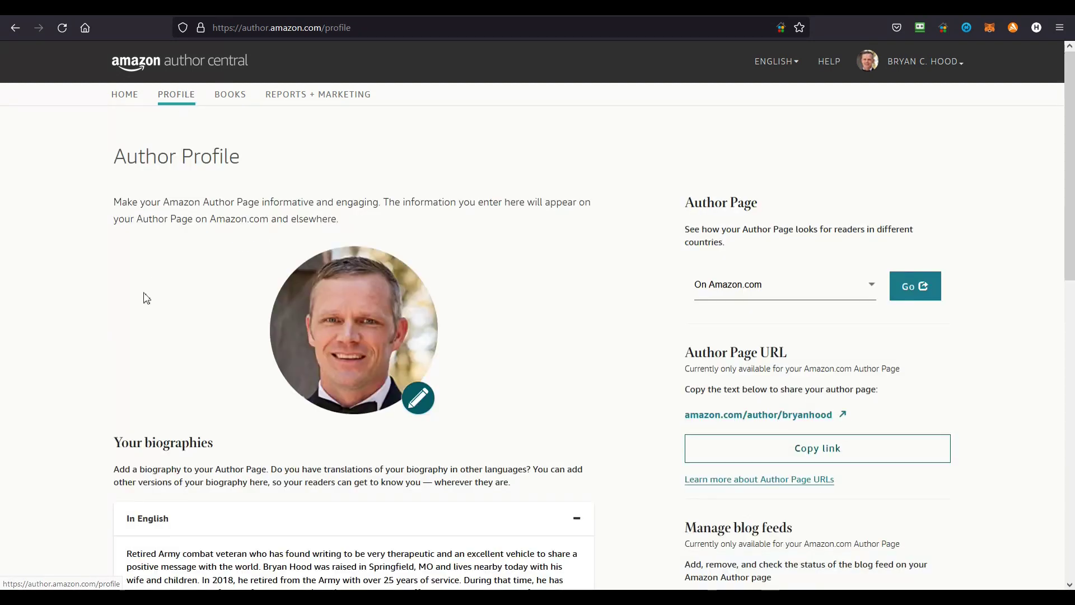
scroll(81, 365, "down", 1)
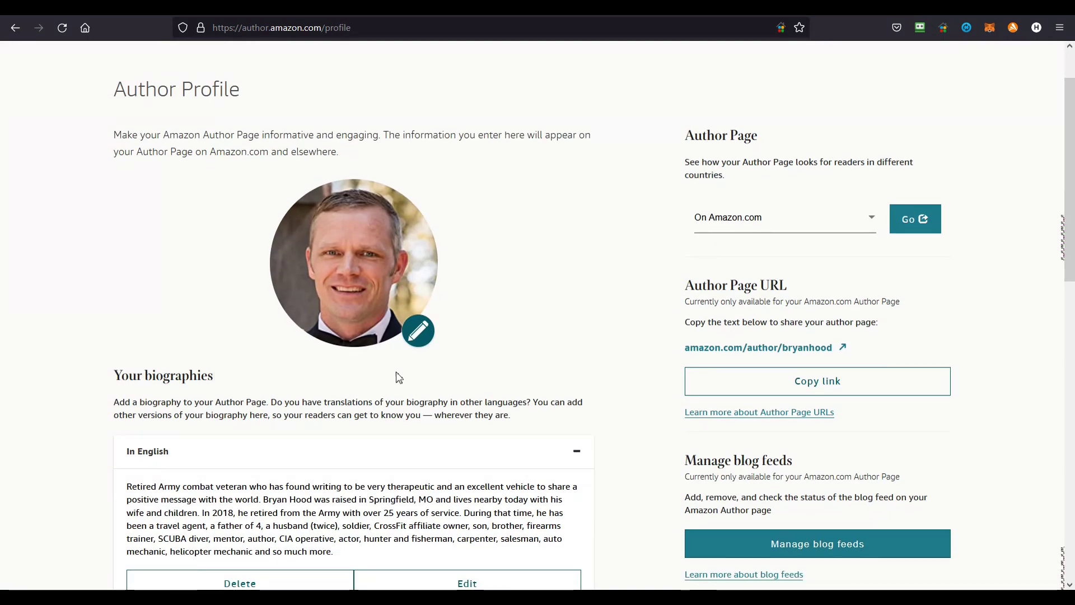
scroll(543, 357, "down", 3)
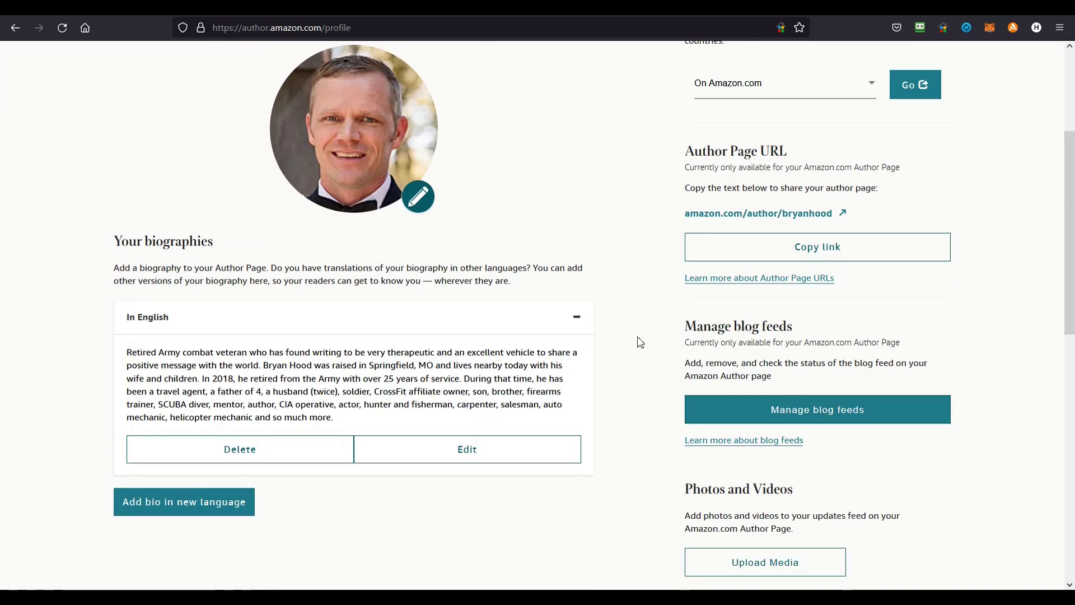
scroll(645, 320, "down", 10)
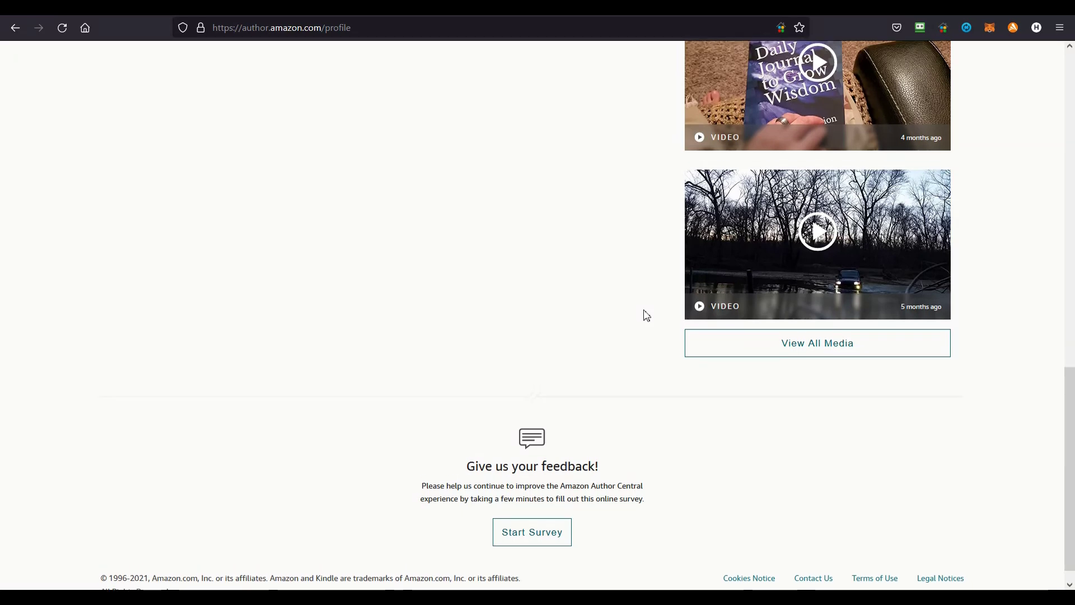
scroll(644, 315, "up", 9)
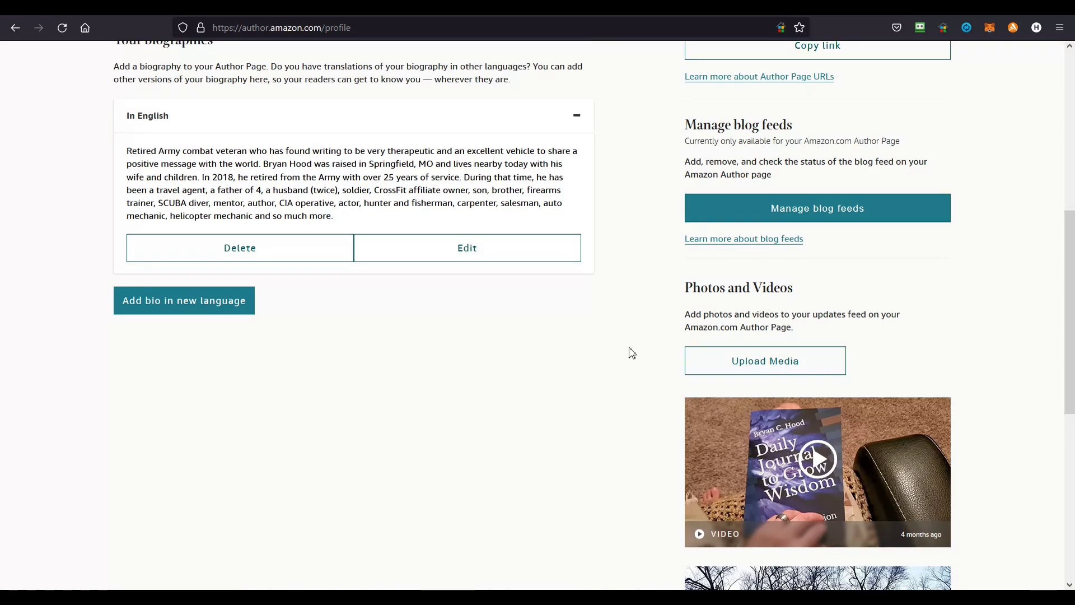
scroll(643, 341, "up", 5)
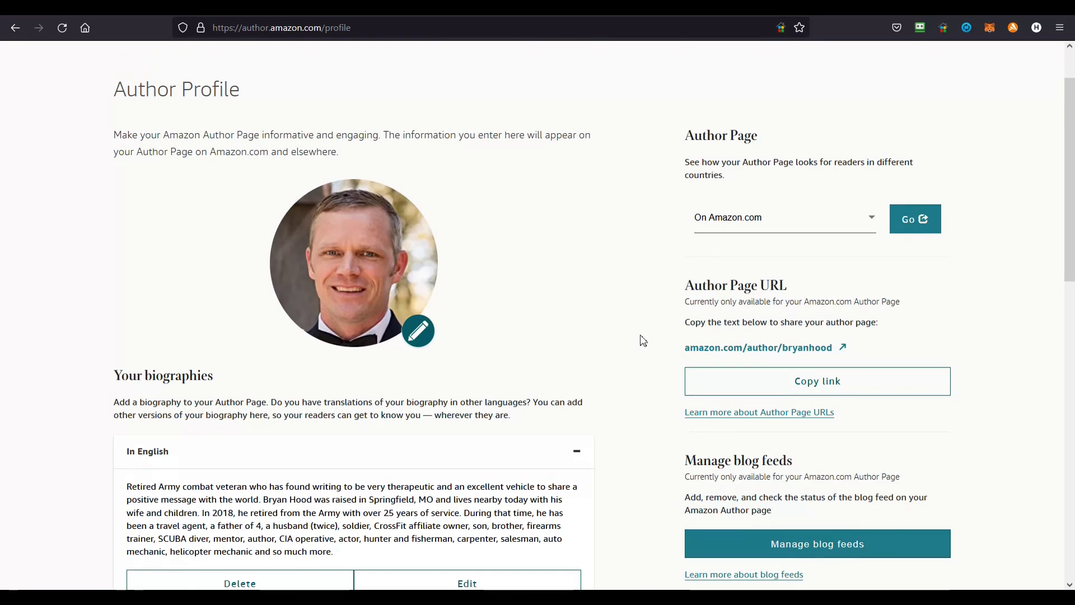
scroll(546, 219, "up", 1)
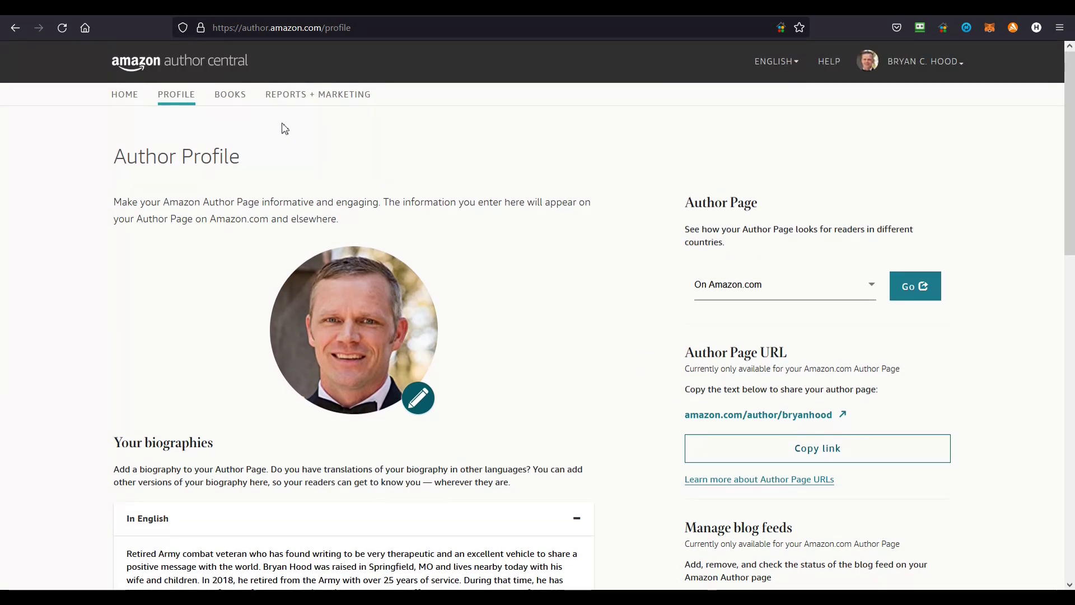
- Open the author's book list in Author Central and look over the listed titles
left_click(225, 99)
scroll(125, 343, "down", 3)
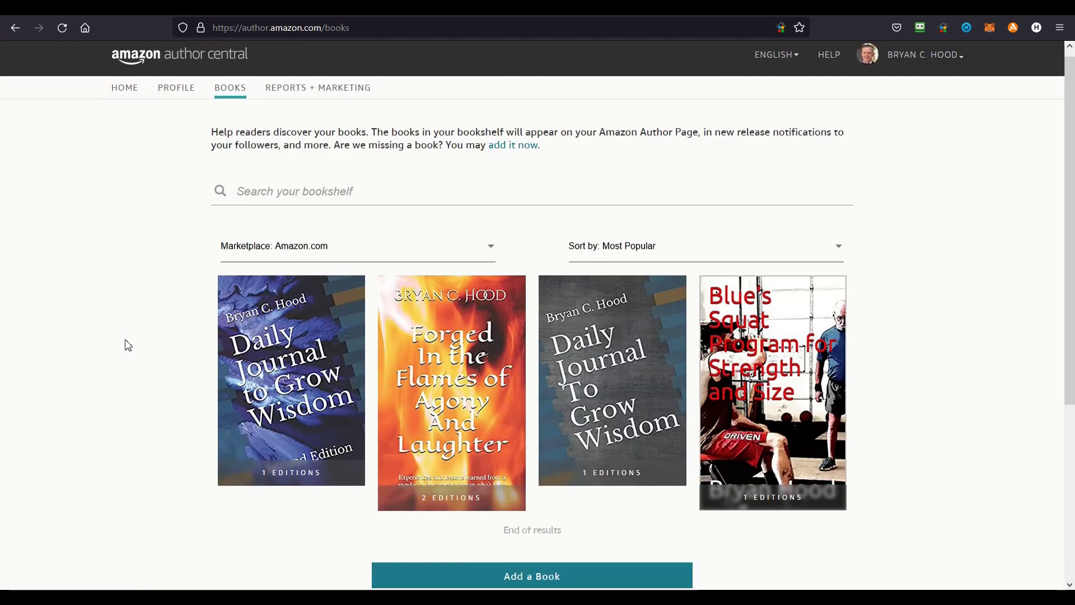
scroll(128, 345, "up", 3)
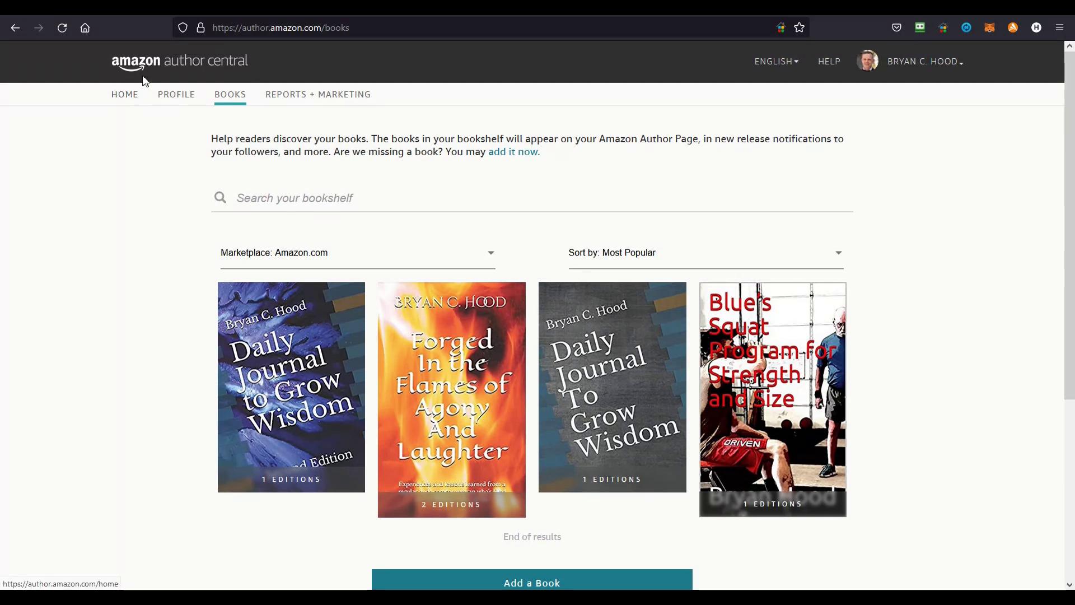
- Go to amazon.com and search the whole store for the author's full name
left_click(273, 29)
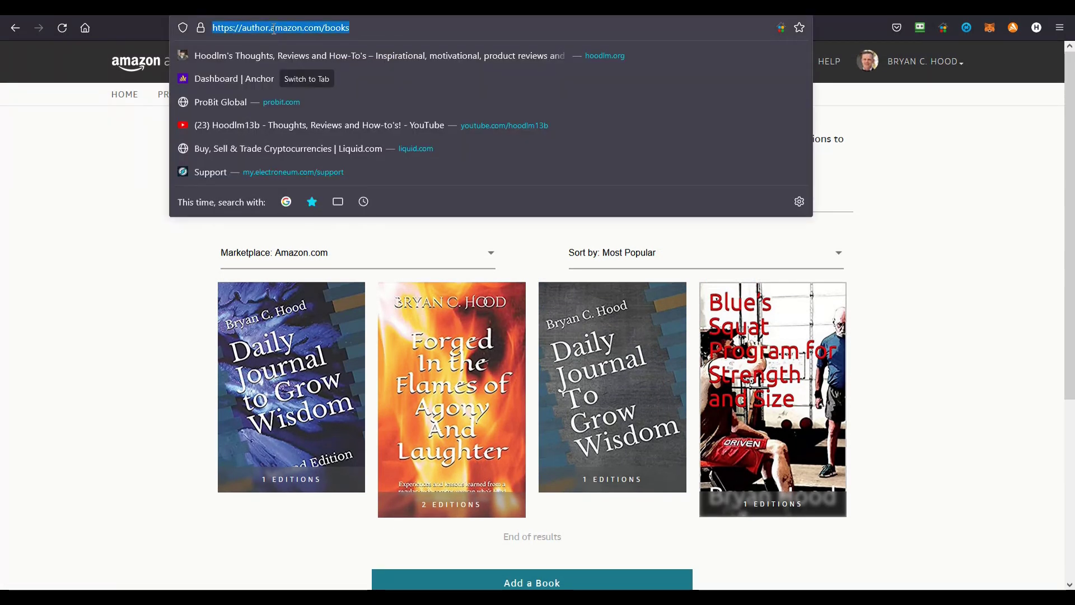
type("ama")
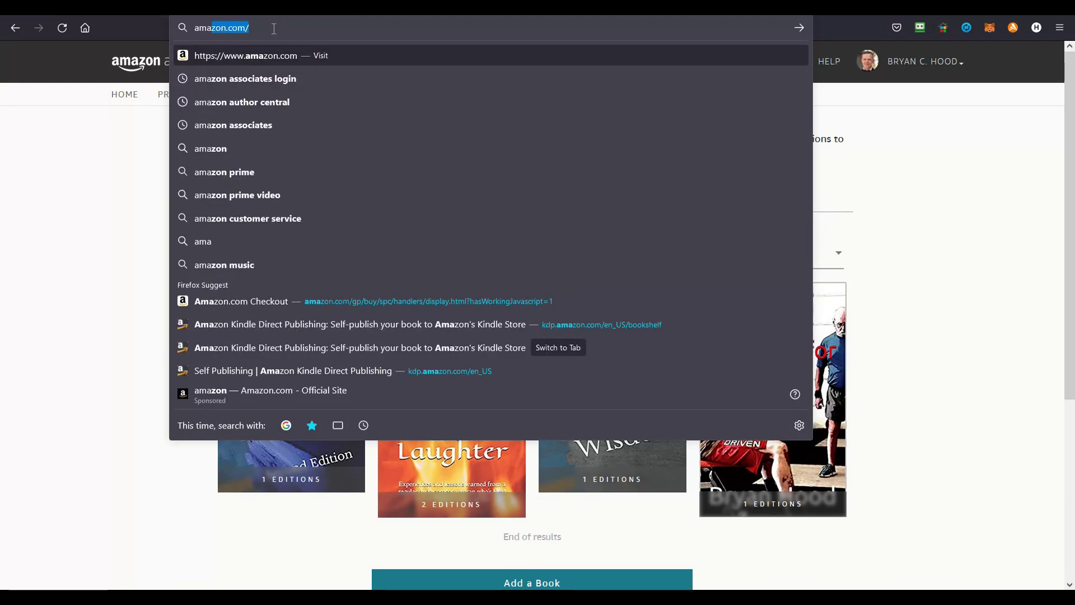
key("Return")
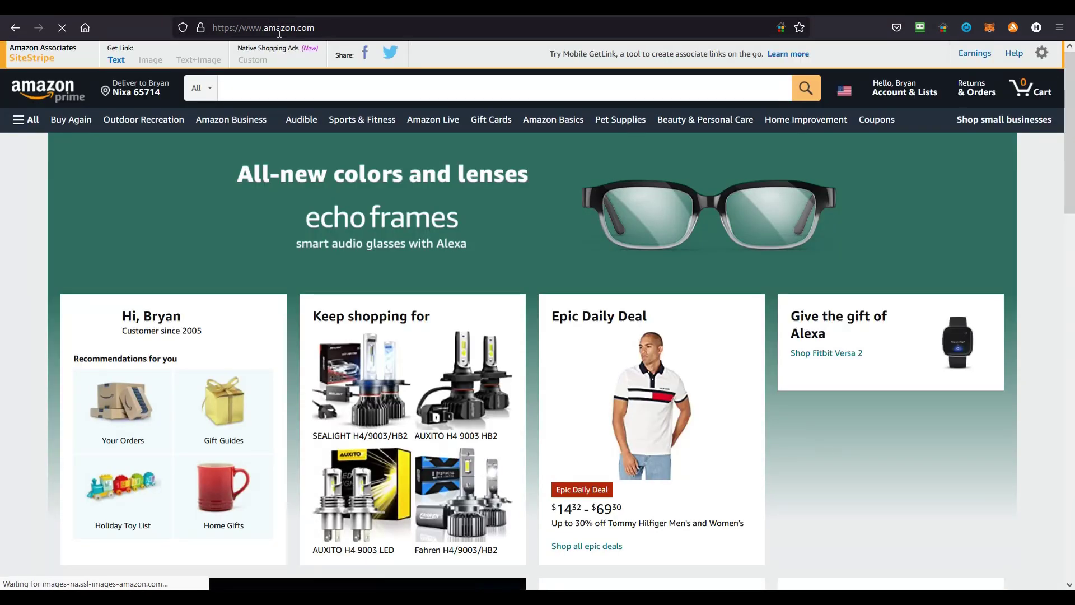
left_click(313, 82)
type("bryan ")
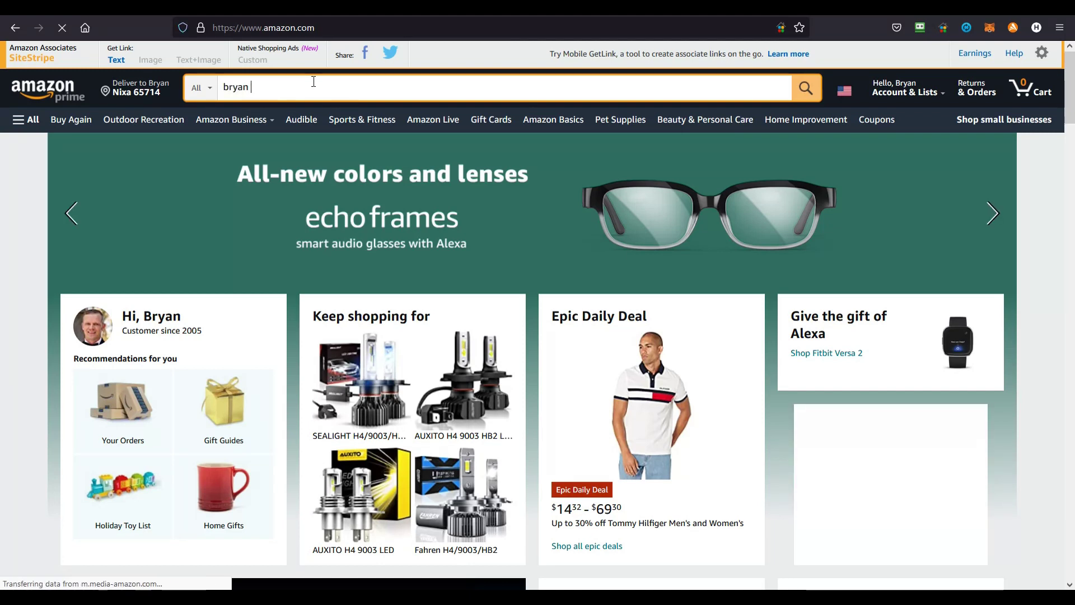
type("c. hood")
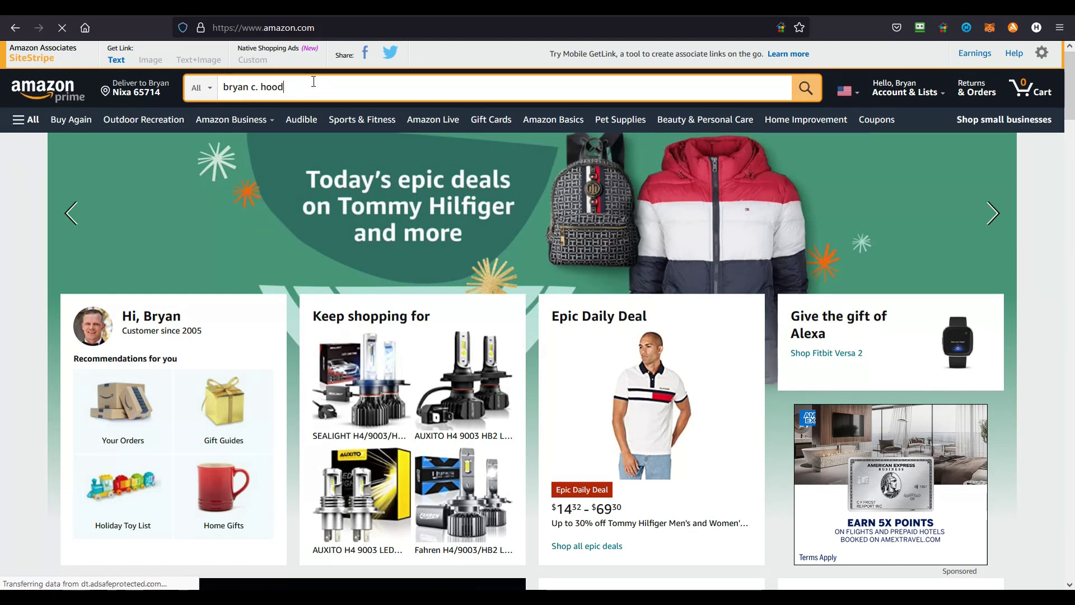
key("Return")
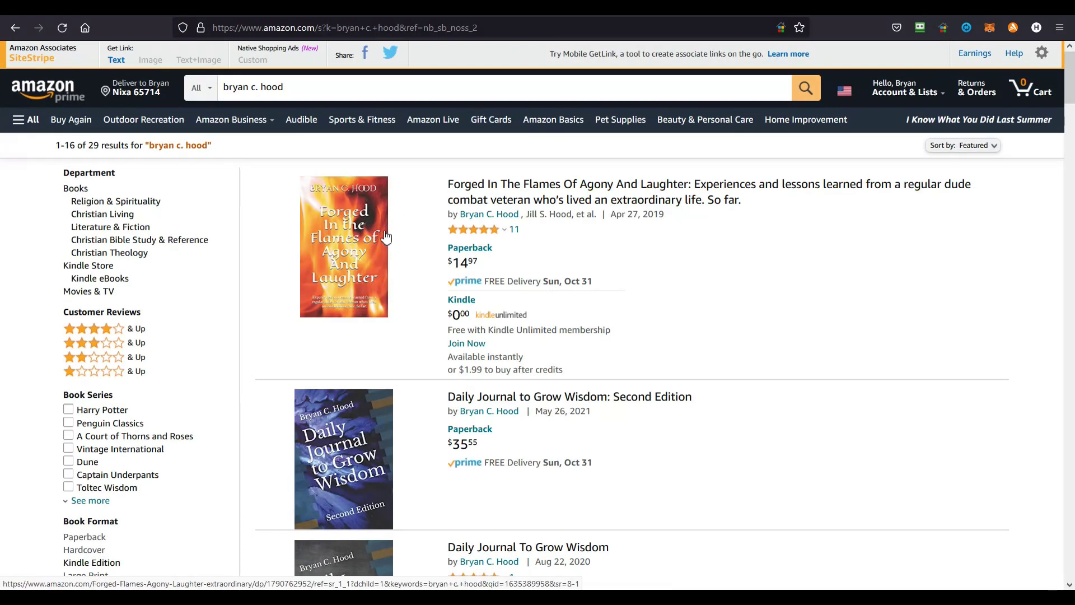
- Open the Forged In The Flames Of Agony And Laughter listing and examine its description, editorial reviews, product details and author section
left_click(489, 189)
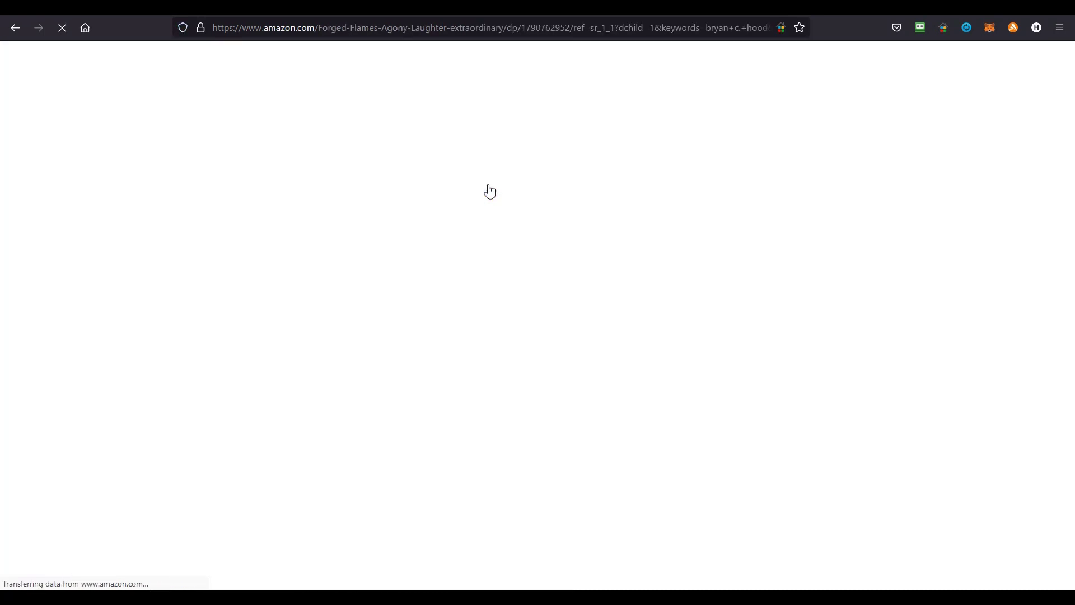
scroll(593, 342, "down", 2)
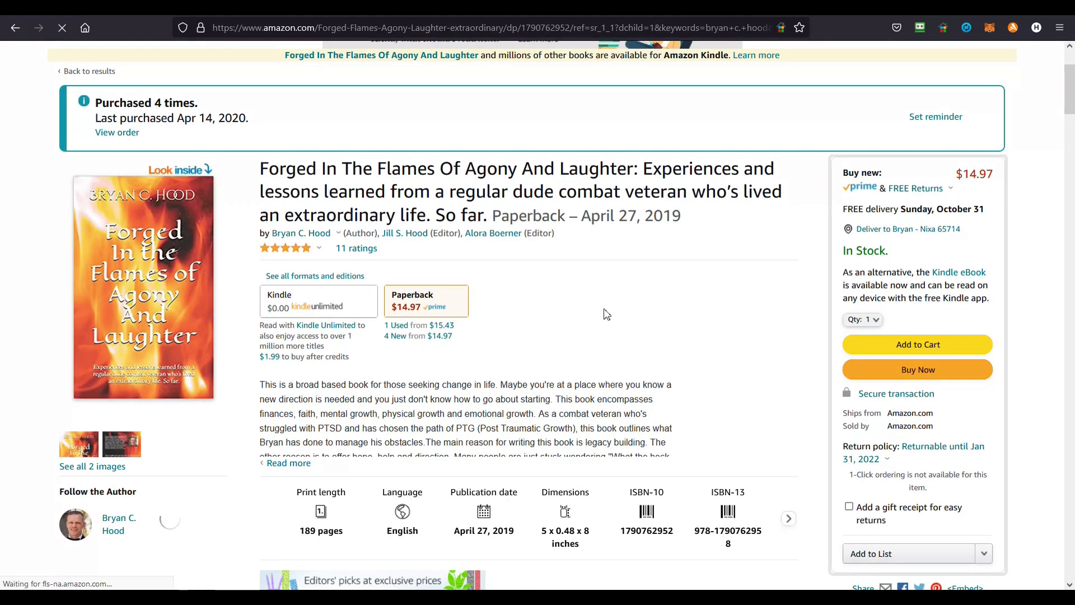
scroll(560, 294, "down", 3)
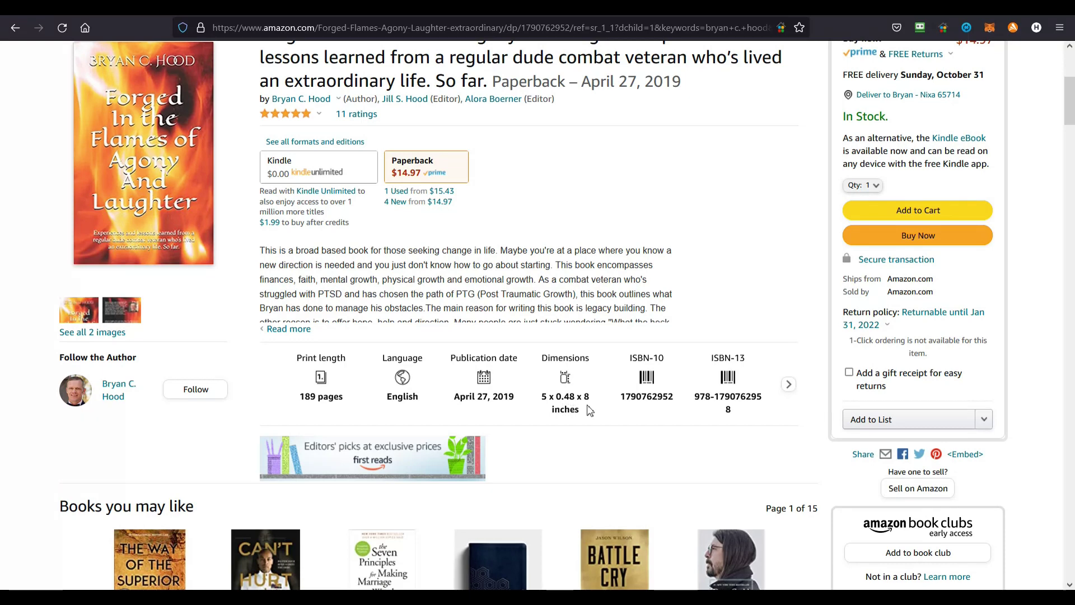
scroll(552, 402, "down", 15)
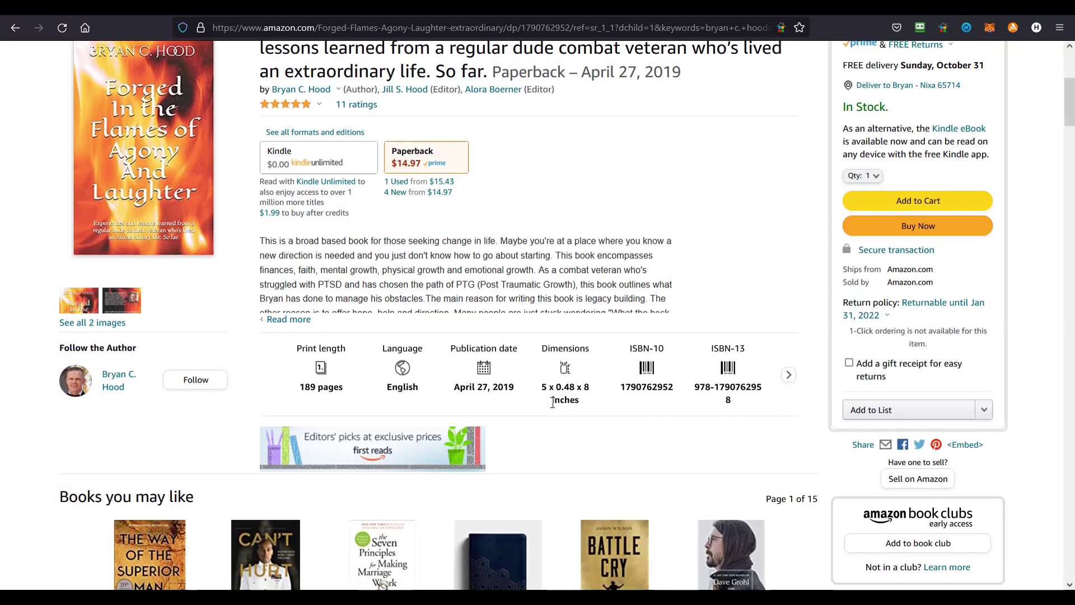
scroll(504, 328, "down", 9)
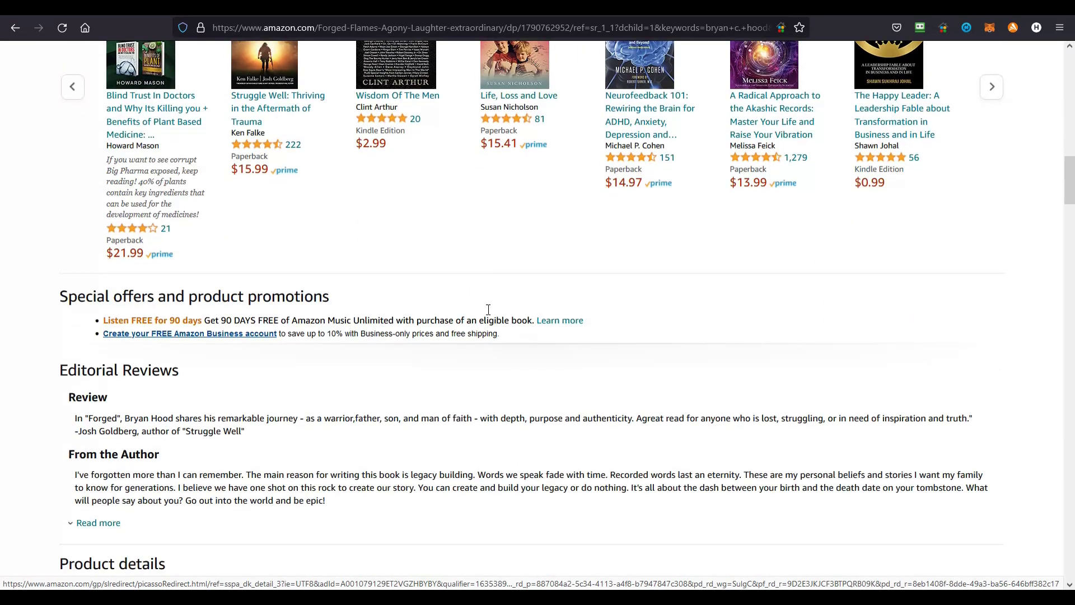
scroll(243, 225, "down", 1)
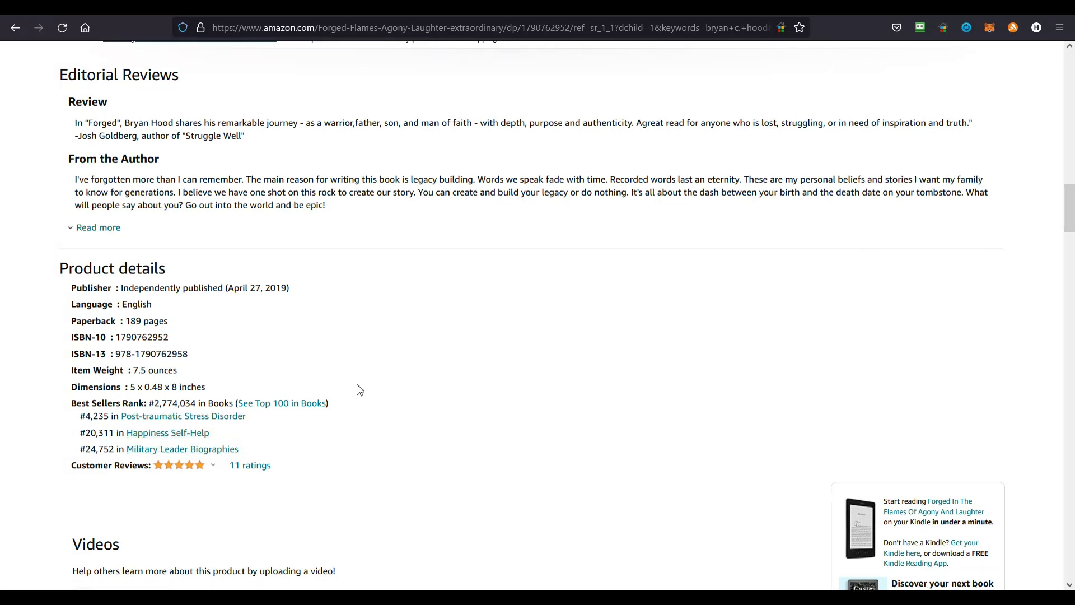
scroll(355, 387, "down", 7)
scroll(365, 380, "down", 2)
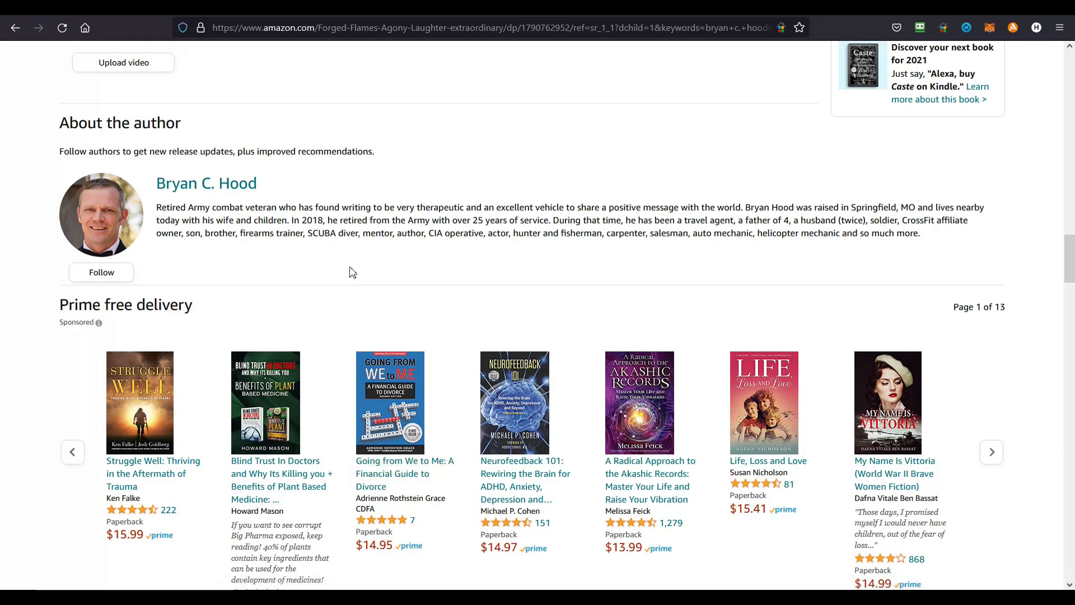
- Examine the book's customer ratings and read through the top reviews from the United States
scroll(351, 257, "down", 7)
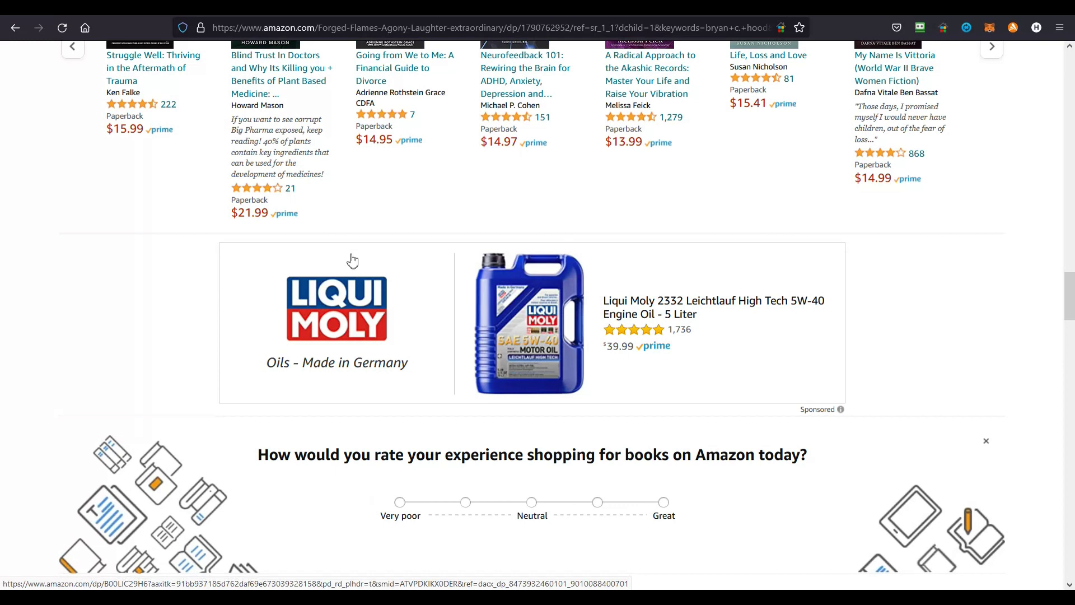
scroll(353, 261, "down", 8)
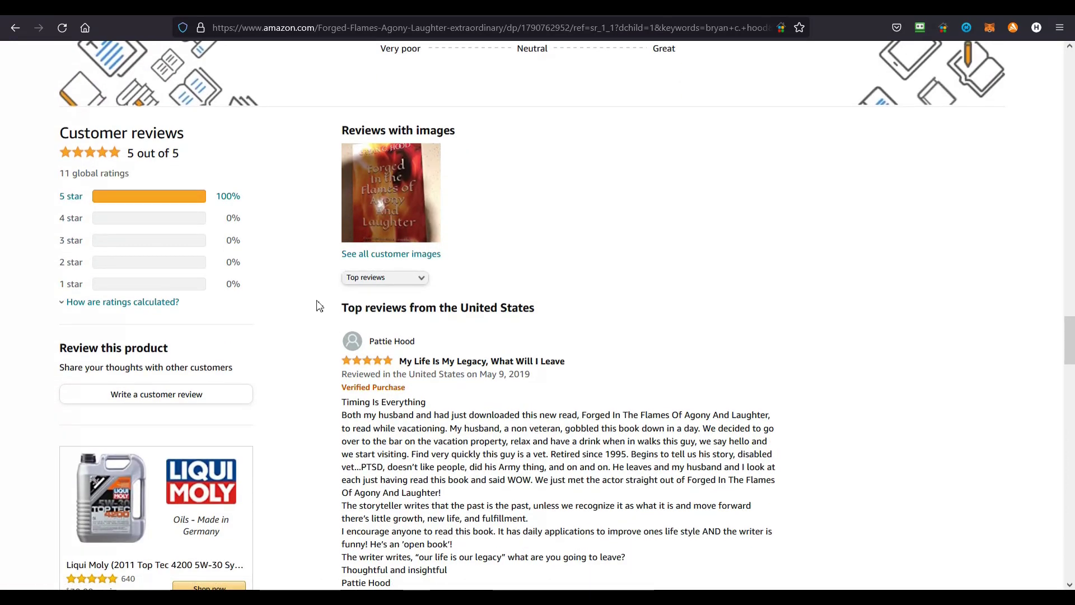
scroll(319, 306, "down", 1)
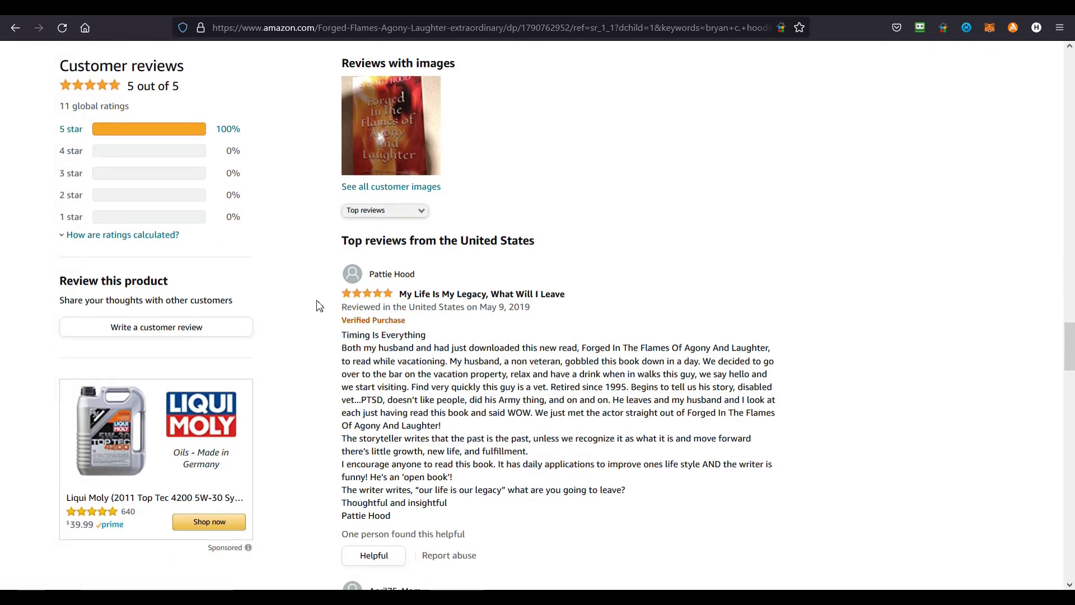
scroll(319, 306, "down", 5)
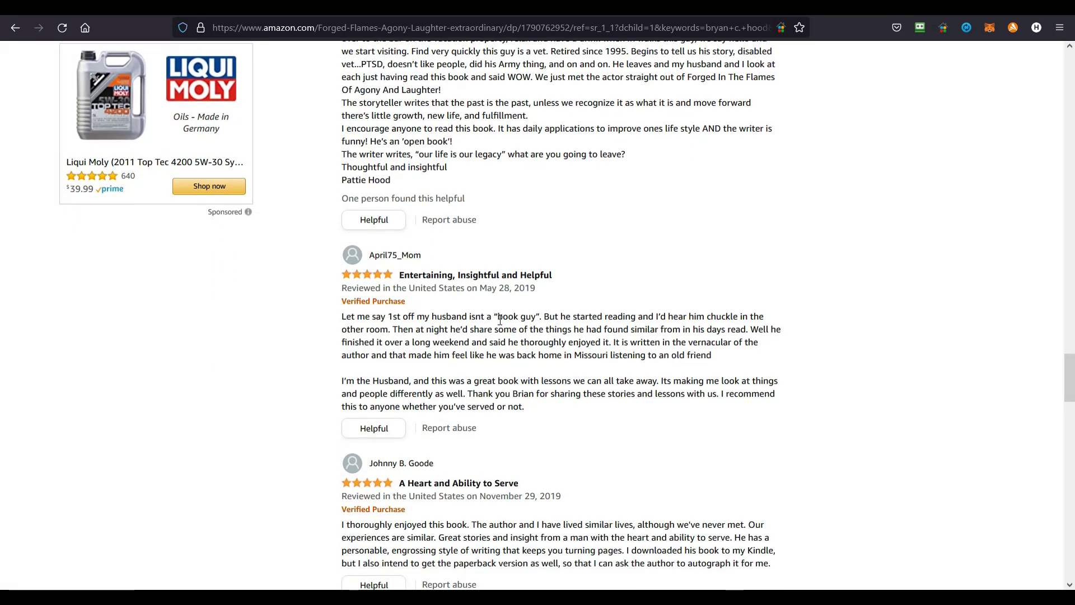
scroll(504, 325, "down", 3)
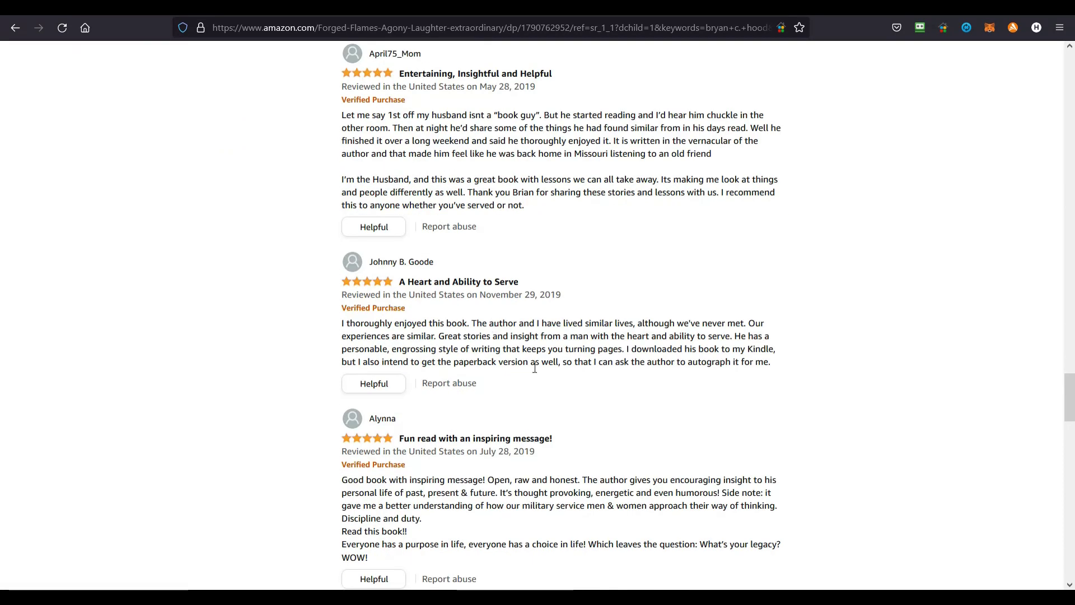
scroll(536, 370, "down", 4)
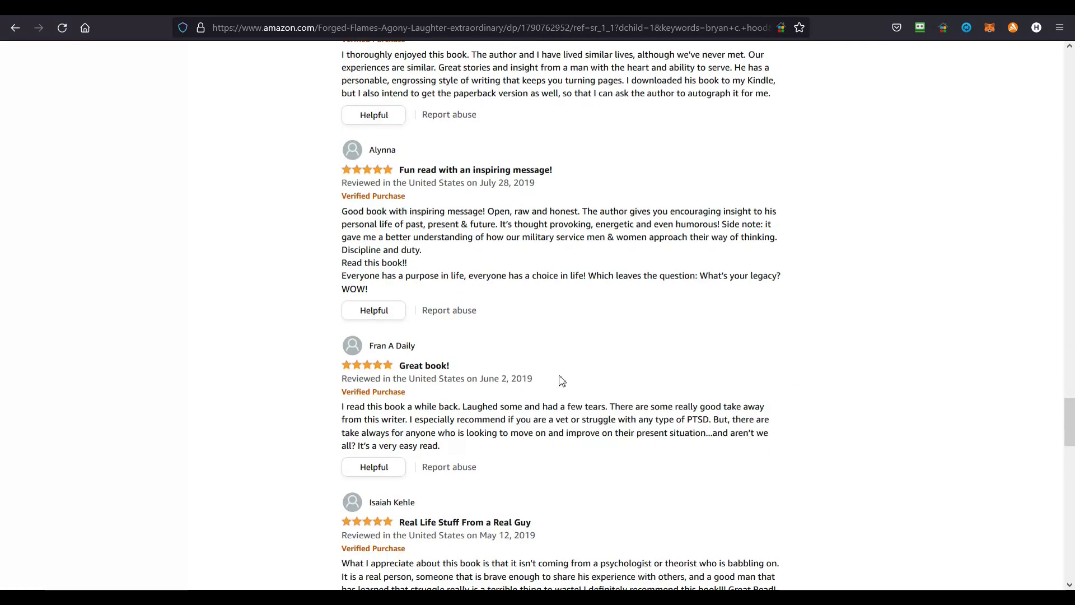
scroll(563, 378, "down", 3)
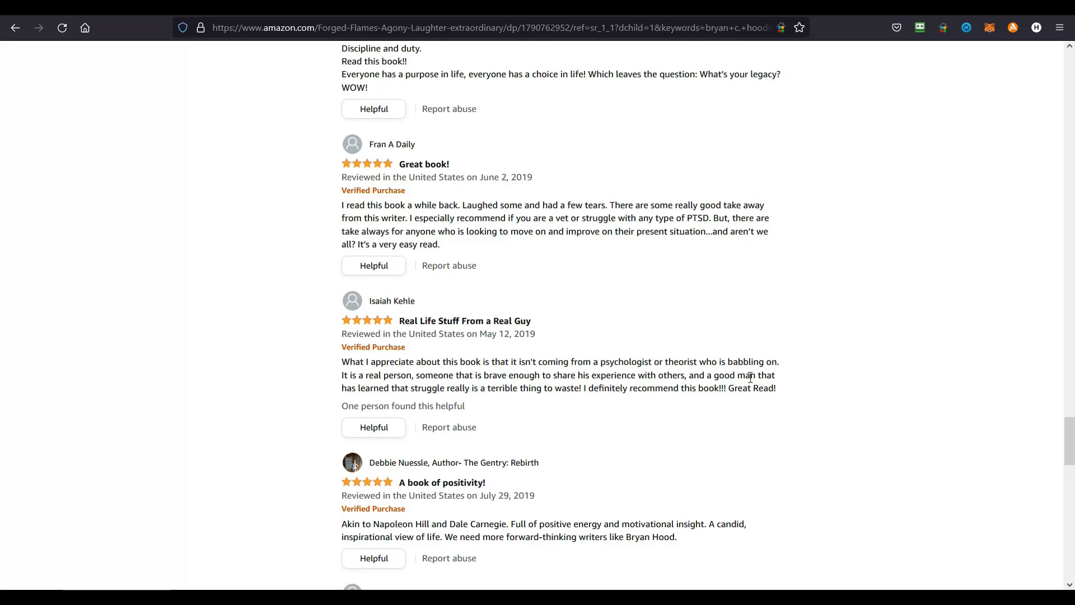
- Open the author's Amazon page from the Follow the Author section of the book listing
left_click_drag(1063, 434, 1064, 64)
scroll(166, 265, "down", 6)
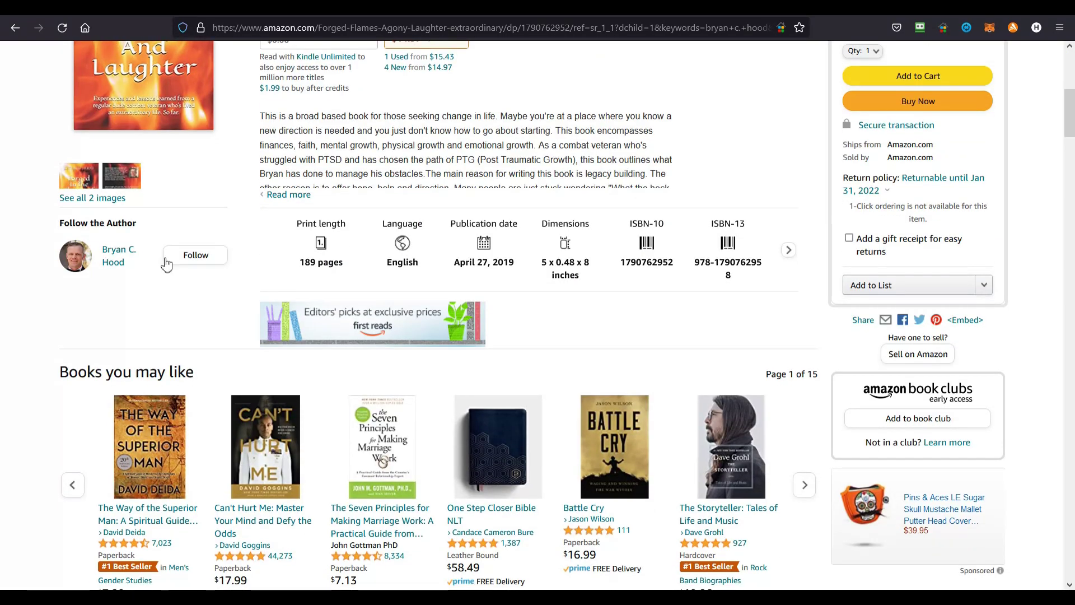
left_click(109, 252)
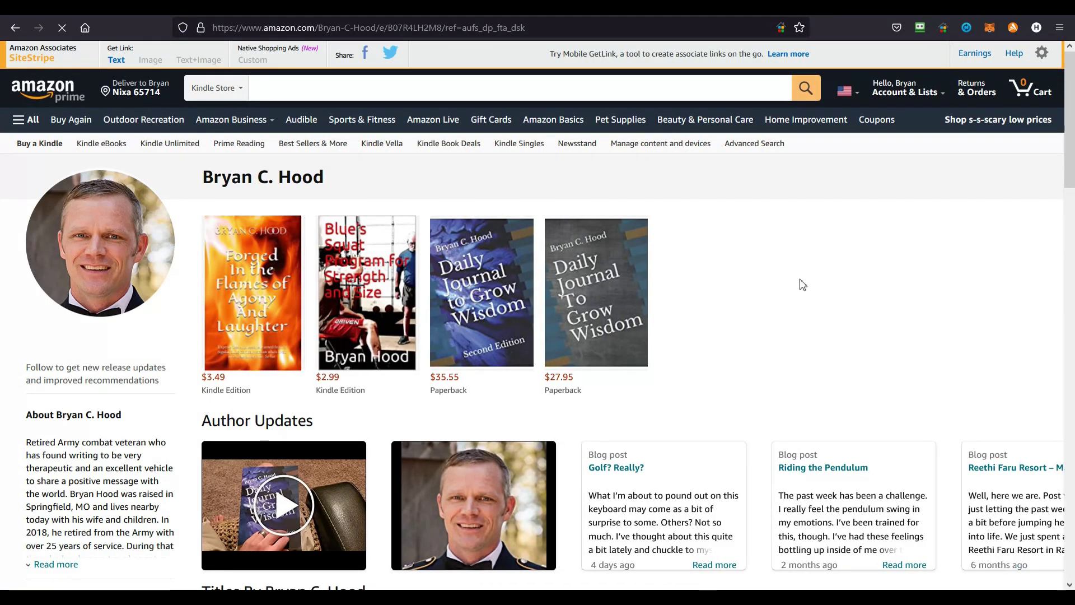
- Examine the author page's Author Updates, biography, list of titles and recommended authors
scroll(801, 297, "down", 3)
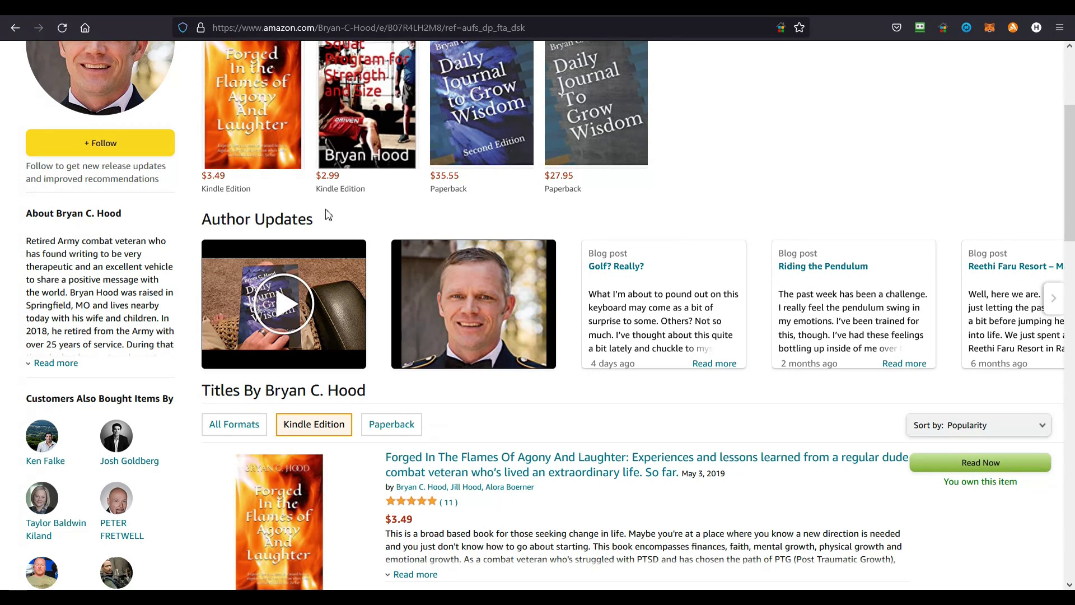
scroll(112, 265, "down", 1)
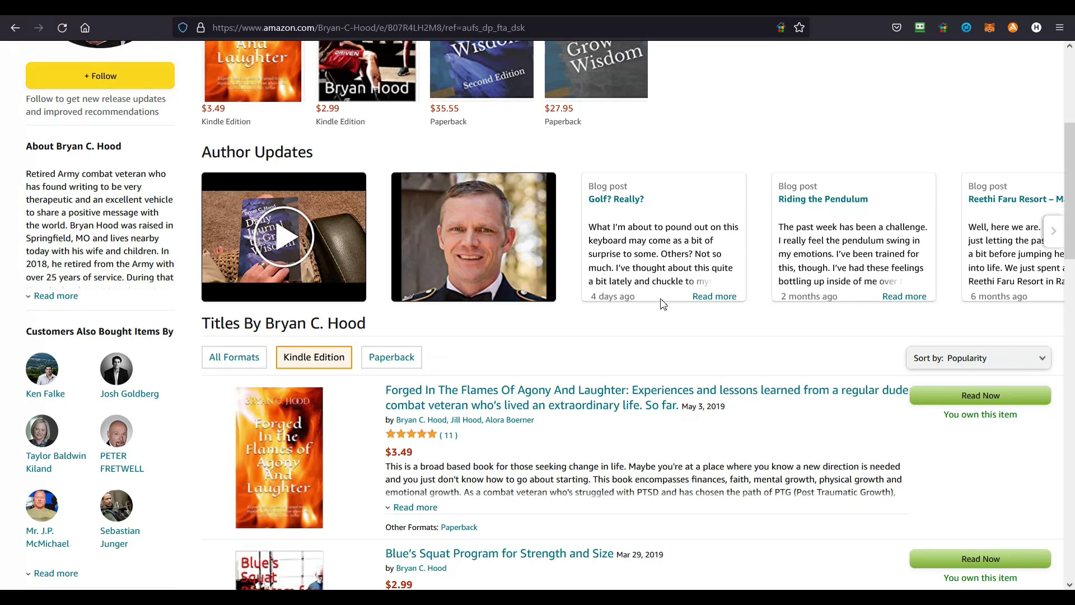
scroll(663, 304, "down", 3)
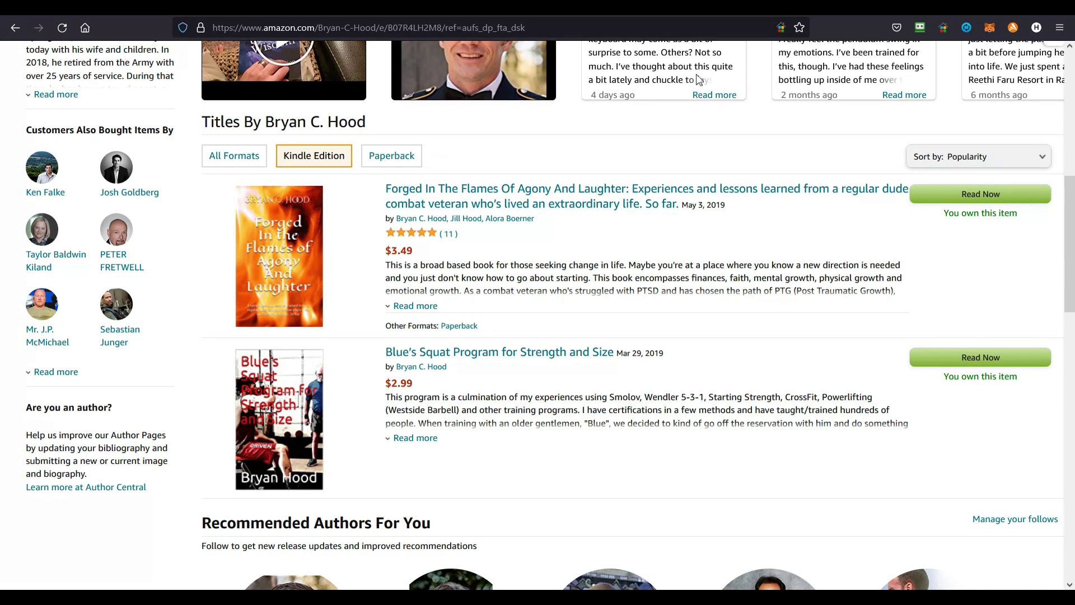
scroll(568, 137, "down", 3)
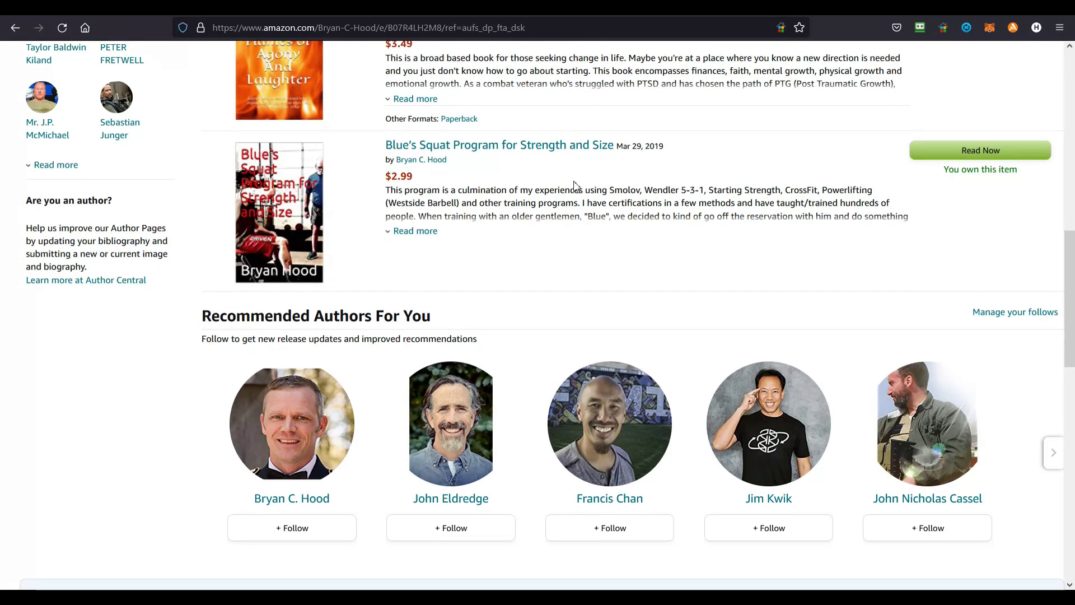
scroll(574, 183, "down", 5)
scroll(576, 173, "up", 5)
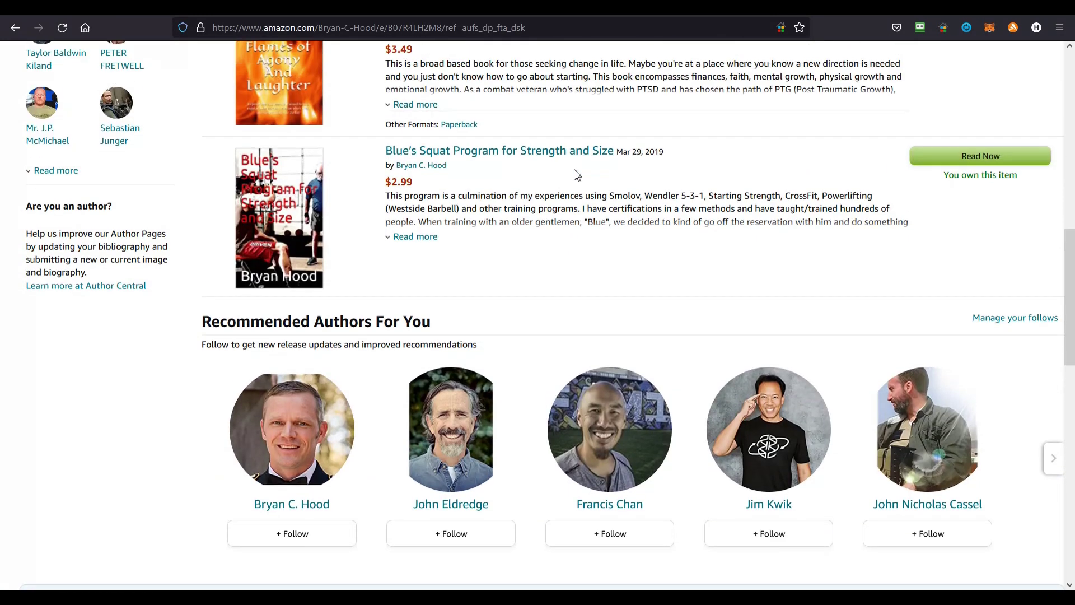
scroll(577, 175, "up", 4)
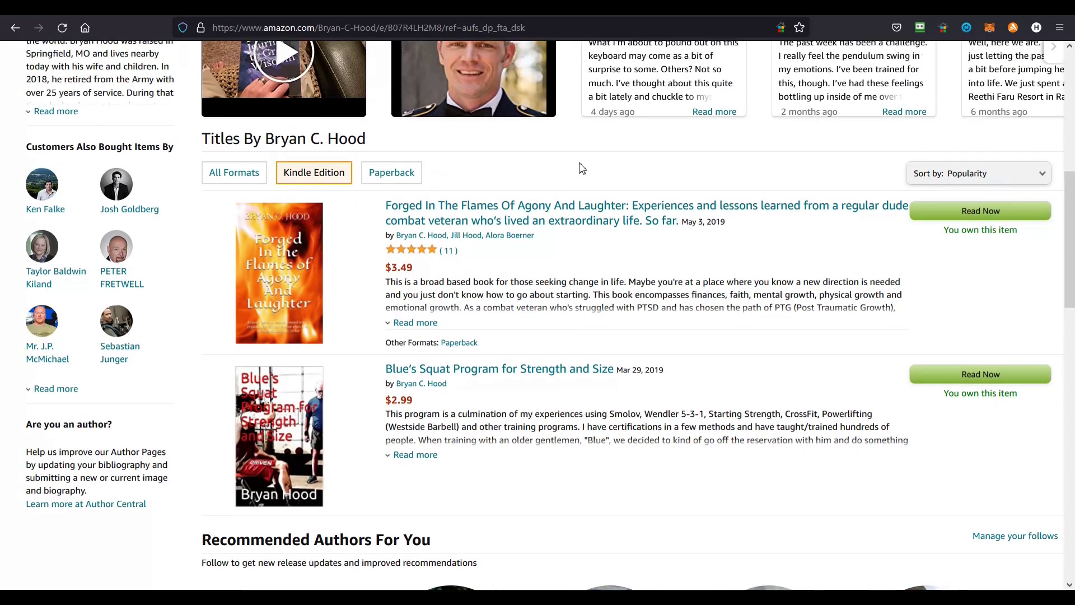
scroll(583, 168, "up", 5)
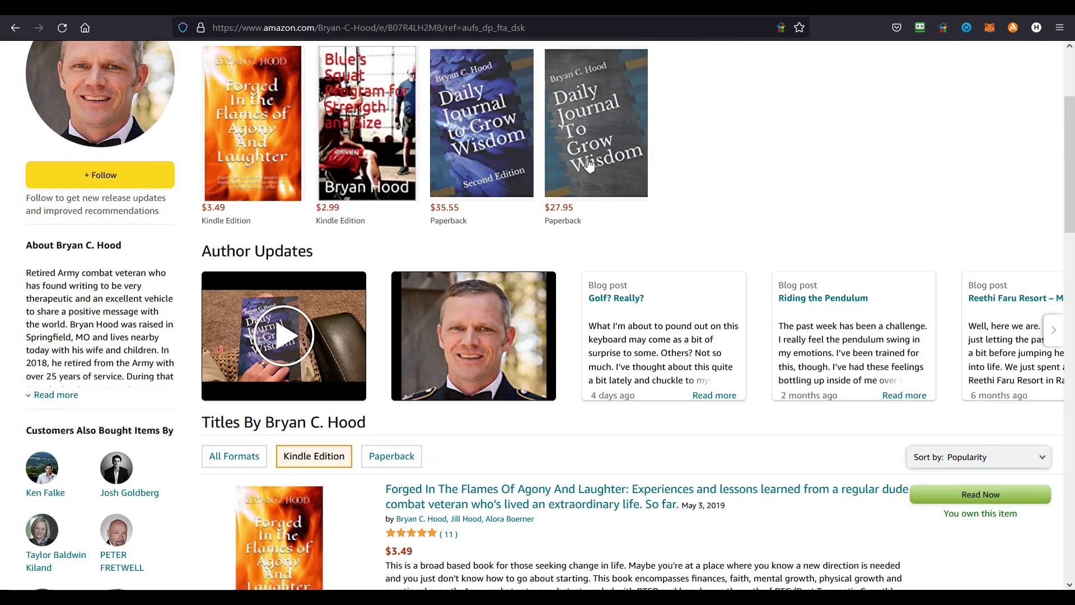
scroll(710, 163, "up", 3)
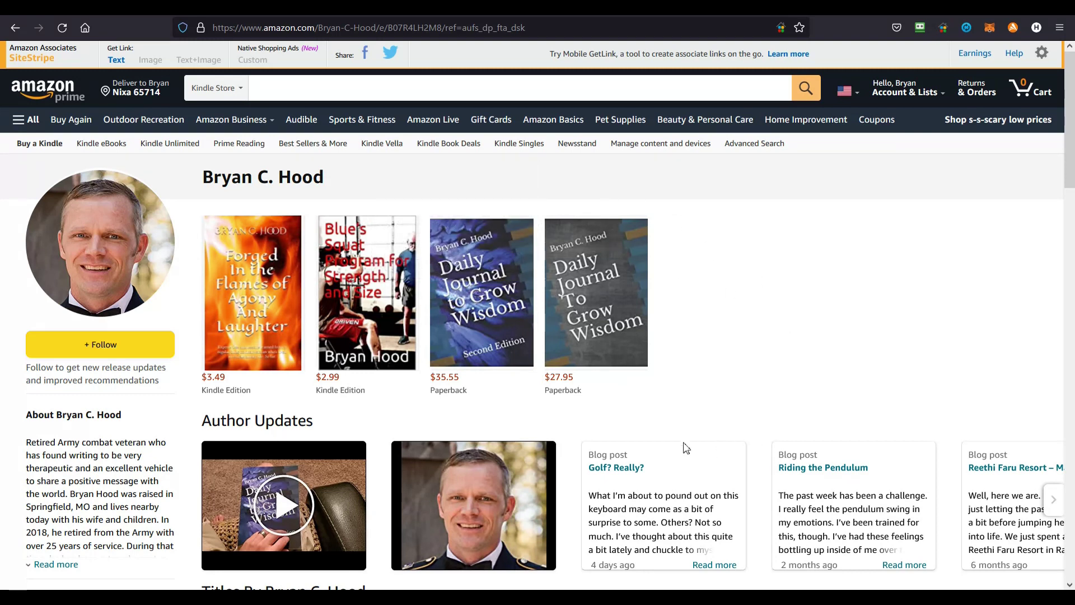
- Open the full "Golf? Really?" blog post from Author Updates and look through its text and the books promoted beside it
left_click(716, 565)
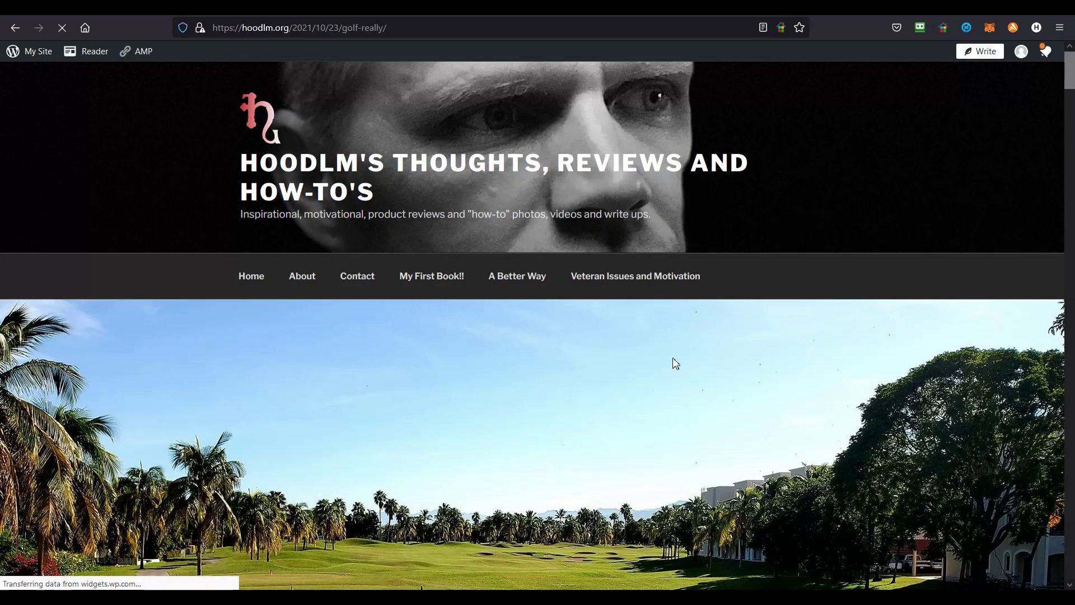
scroll(673, 358, "down", 5)
scroll(673, 361, "down", 10)
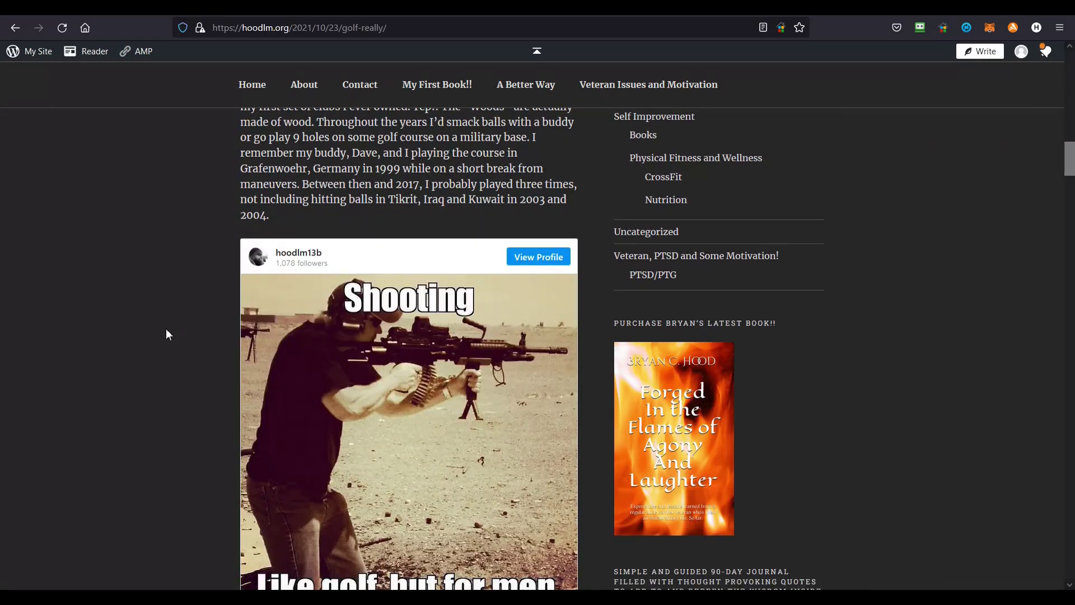
scroll(166, 328, "down", 8)
scroll(165, 329, "down", 3)
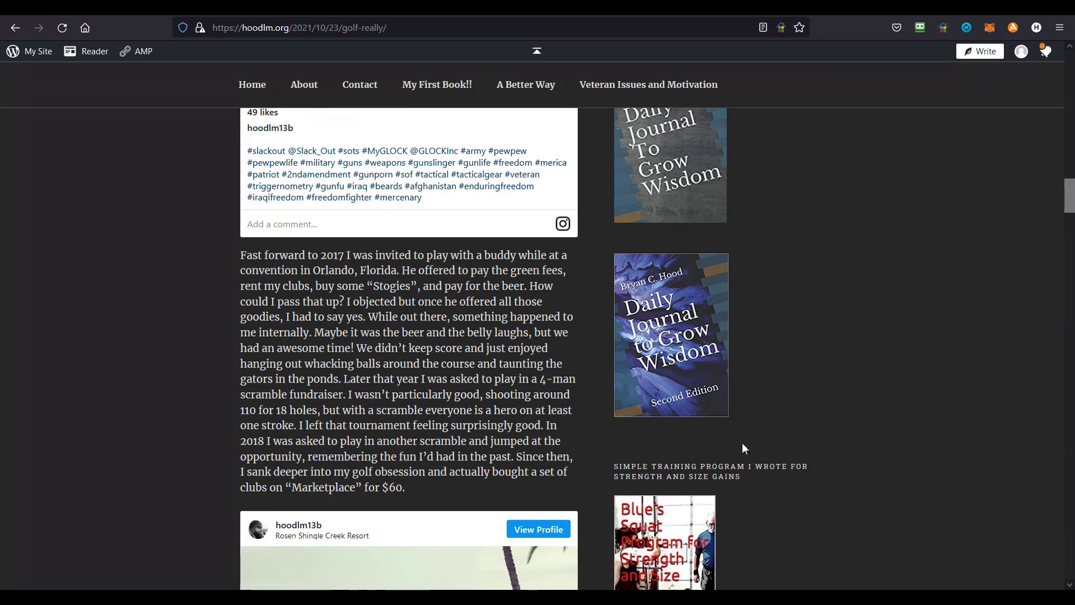
scroll(796, 318, "up", 8)
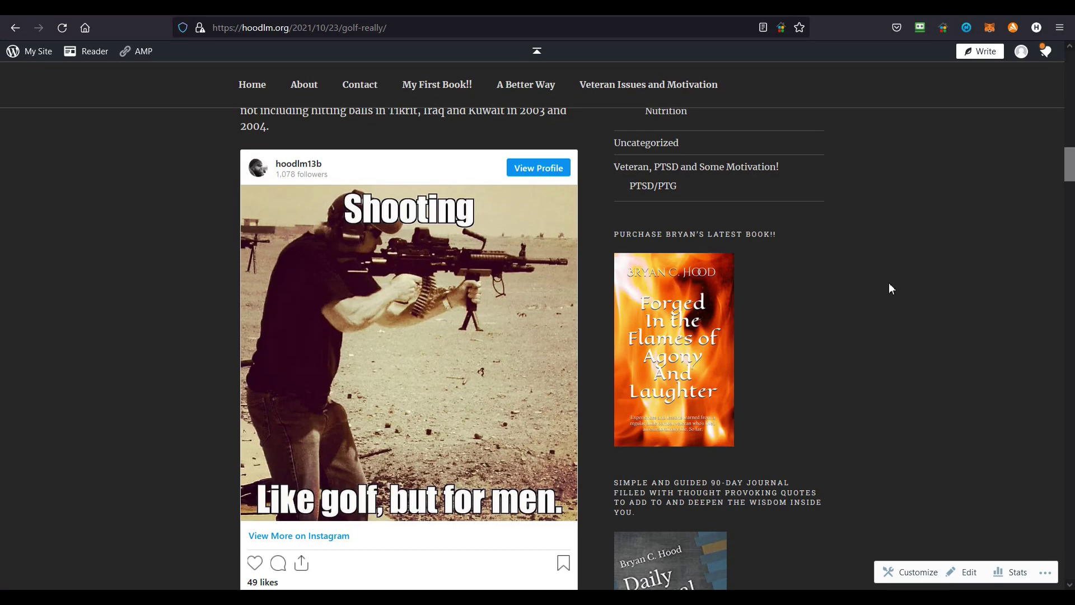
scroll(915, 263, "up", 20)
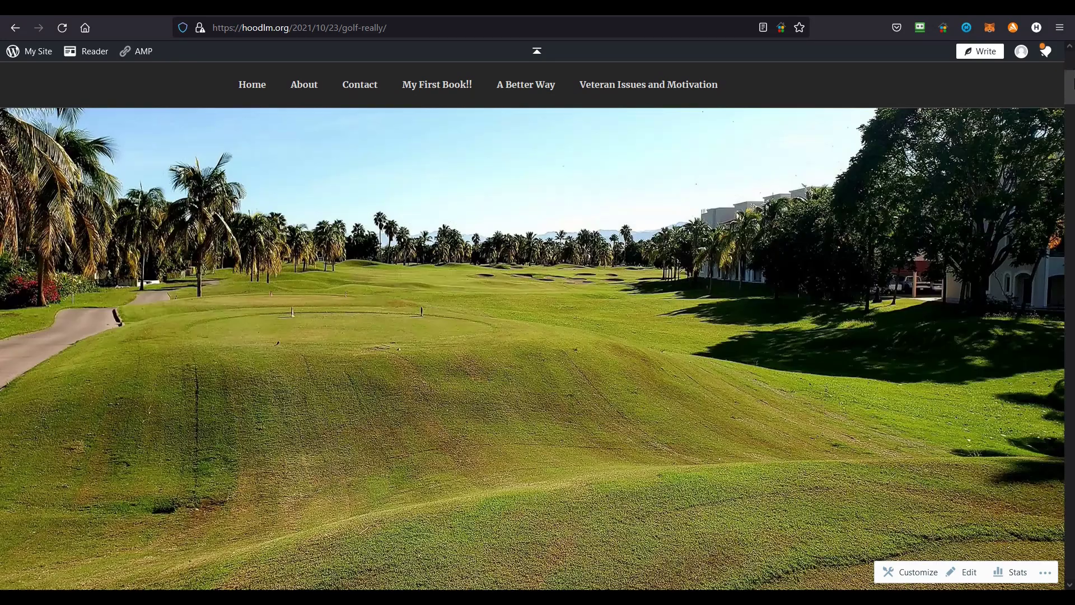
scroll(977, 91, "up", 3)
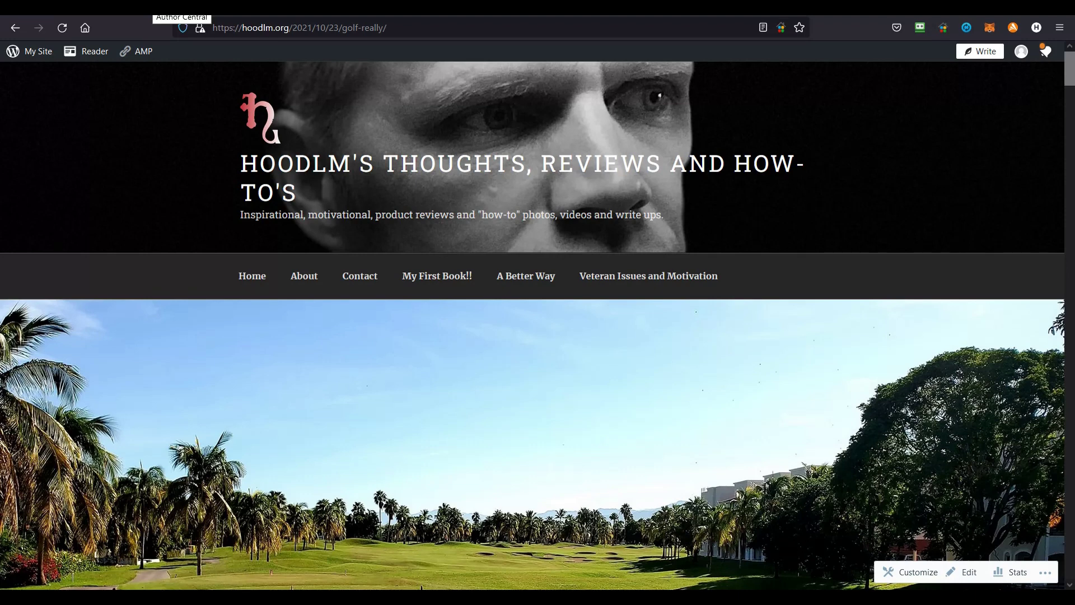
- Return to the Kindle Direct Publishing site, open its Marketing Resources and review the advertising, A+ Content, price promotion and eBook nomination options
left_click(181, 6)
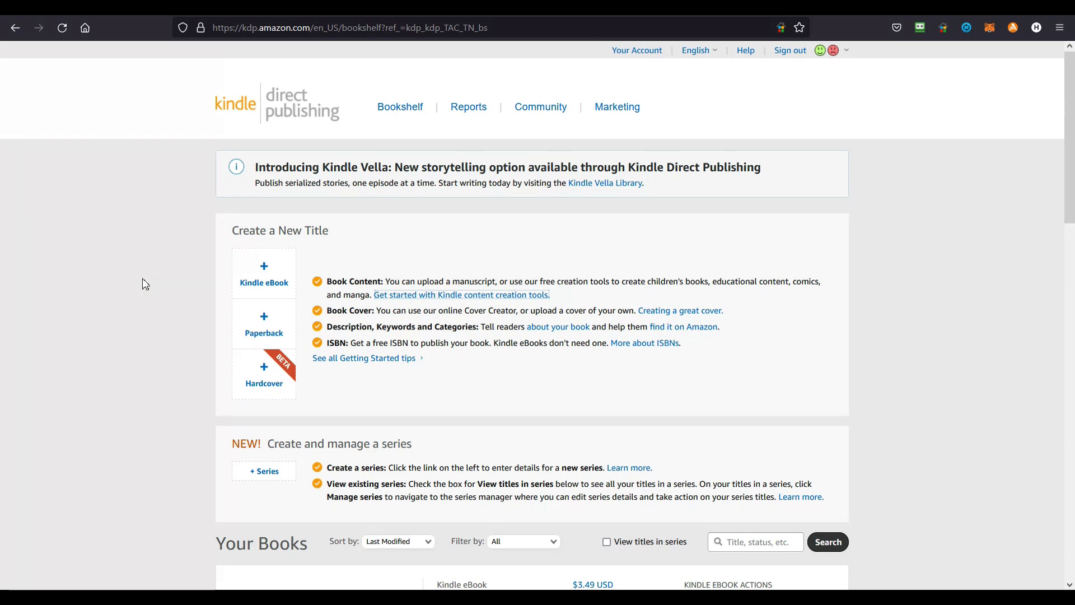
left_click(618, 113)
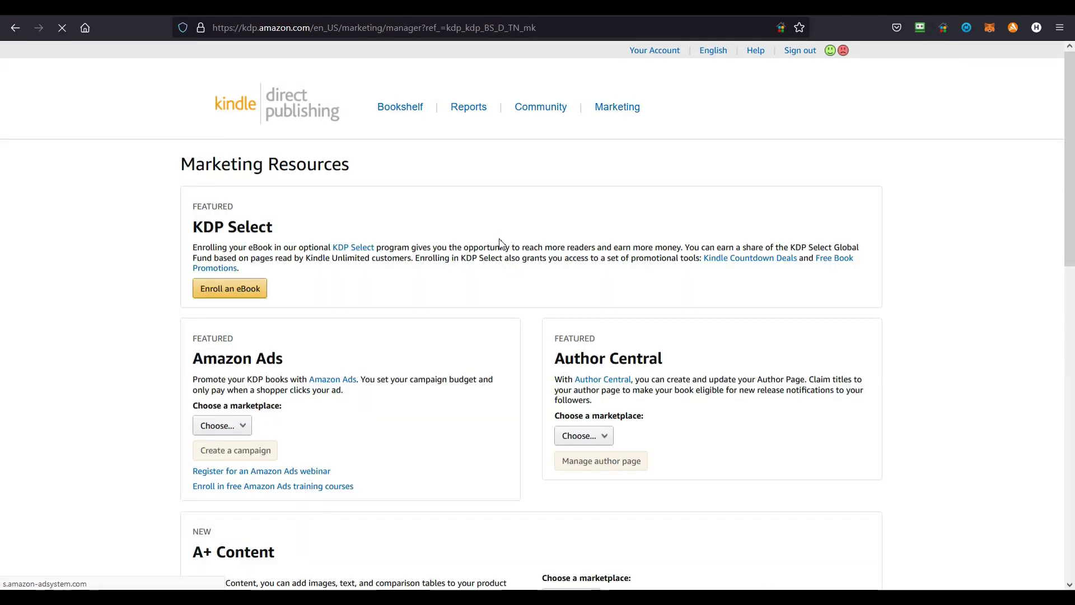
scroll(348, 316, "down", 3)
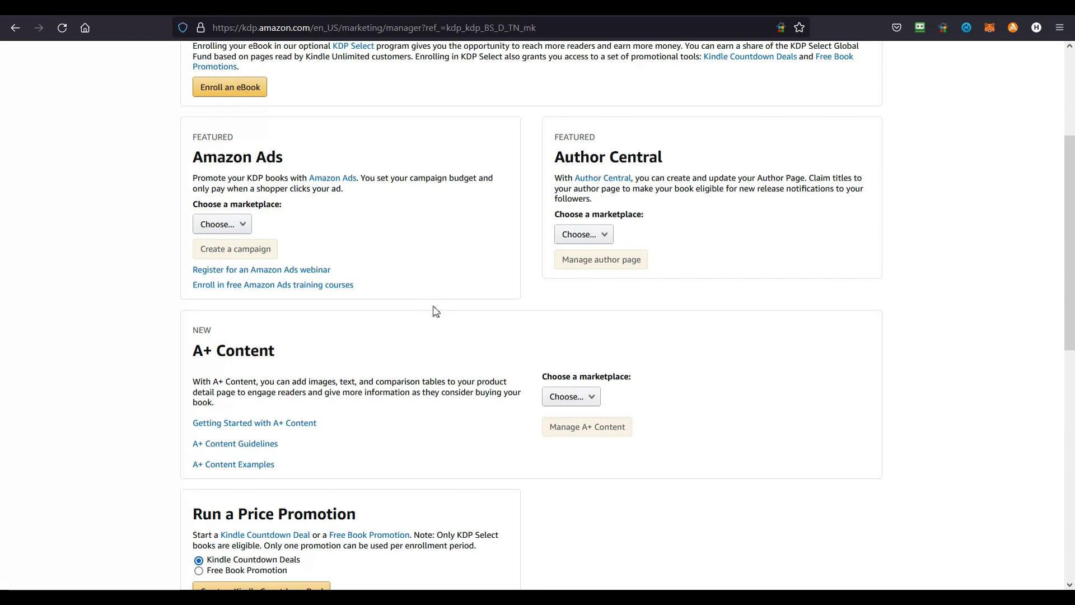
scroll(436, 311, "down", 2)
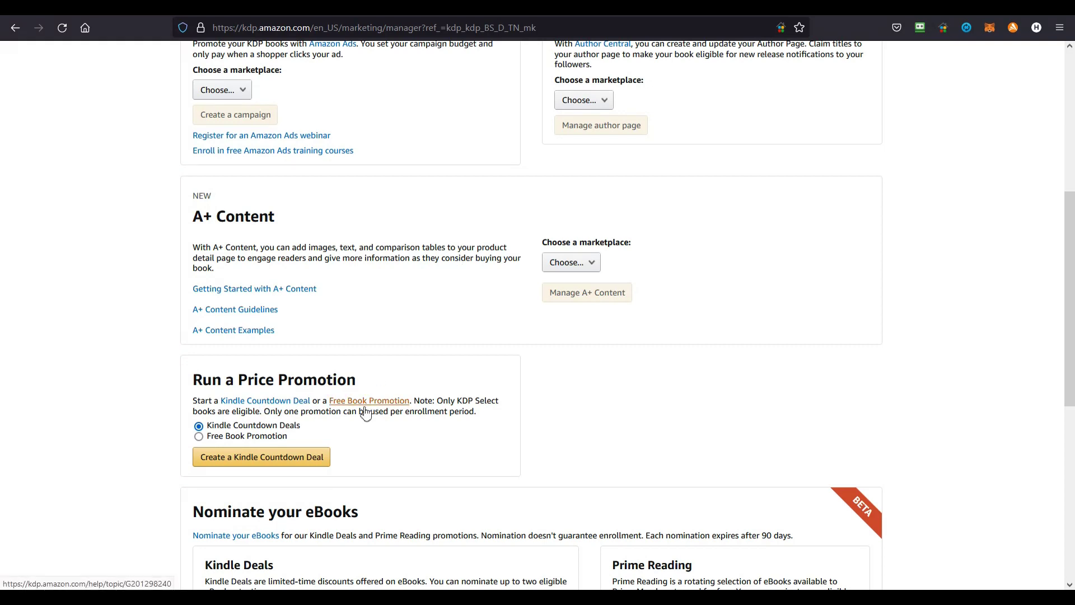
scroll(141, 467, "down", 3)
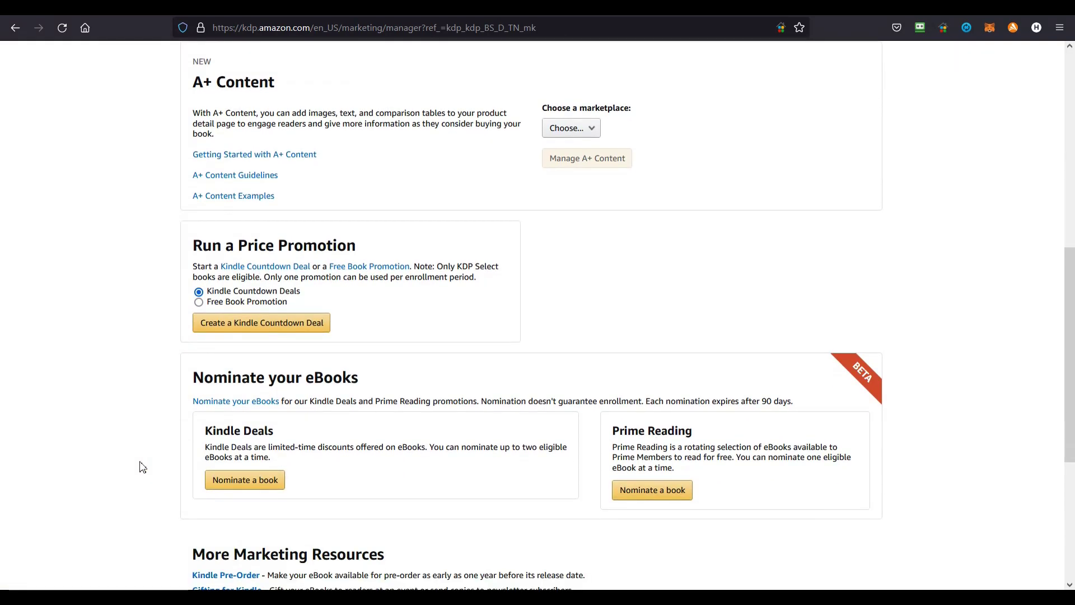
scroll(143, 468, "down", 3)
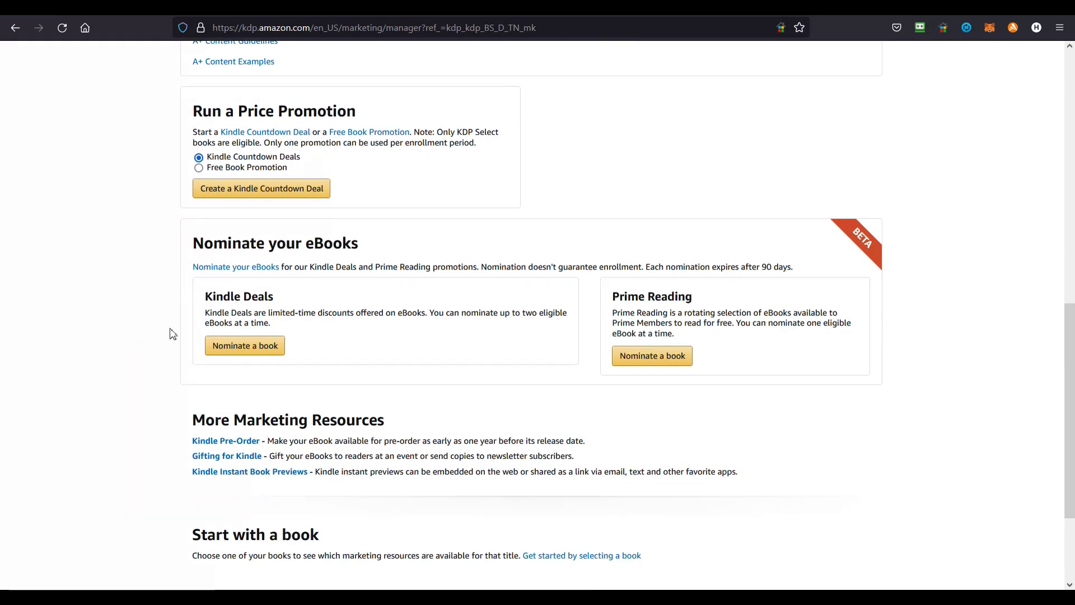
scroll(115, 295, "up", 8)
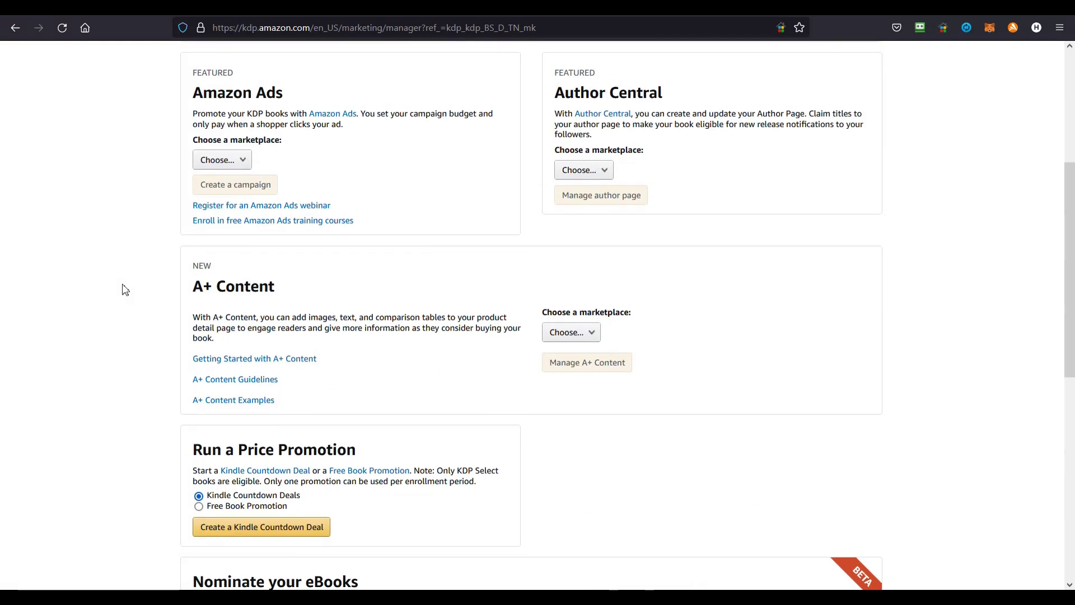
scroll(124, 289, "up", 3)
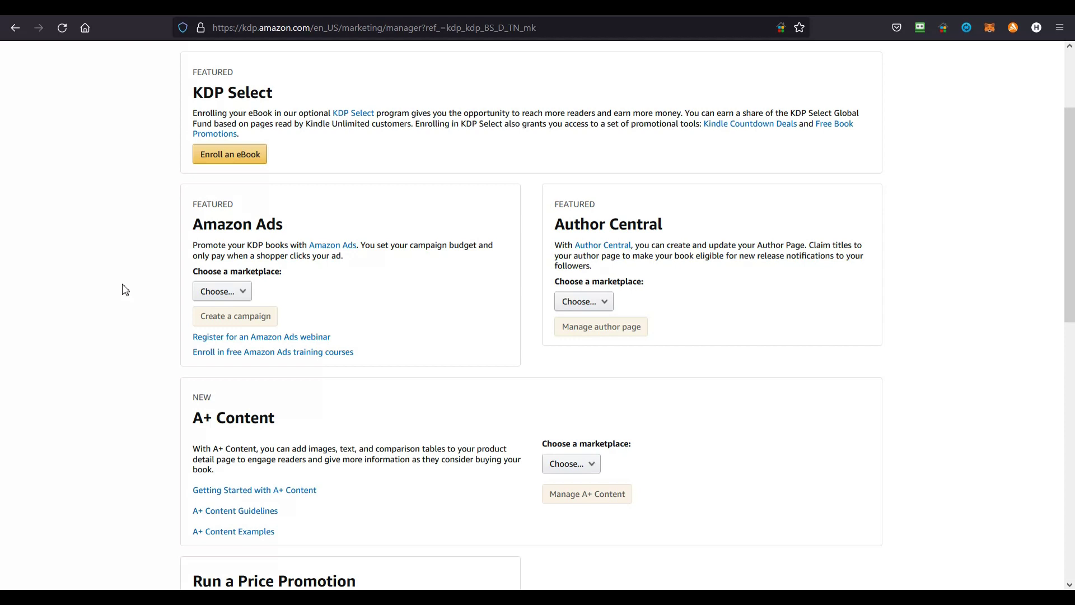